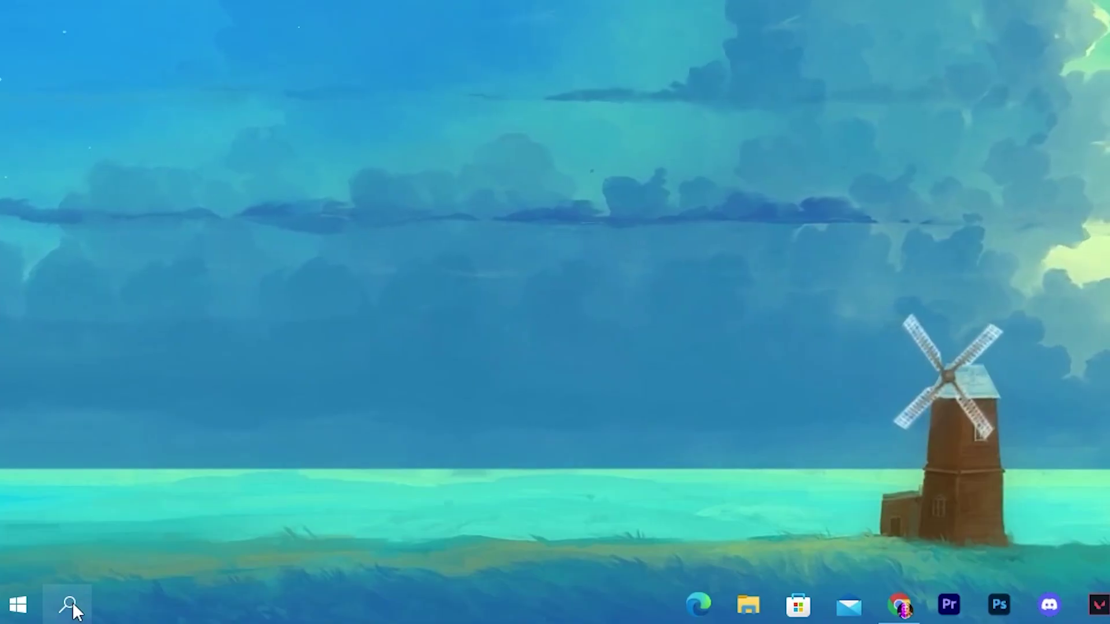
# Search Windows for "create a restore point" and open the matching Control Panel settings.
pyautogui.click(69, 604)
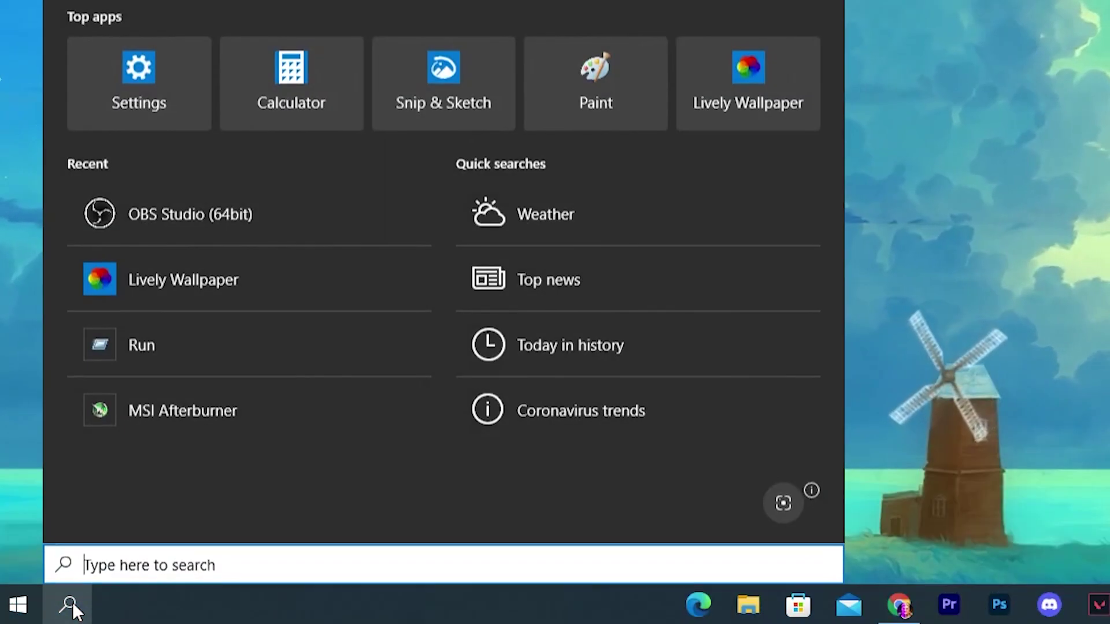
pyautogui.write('RES')
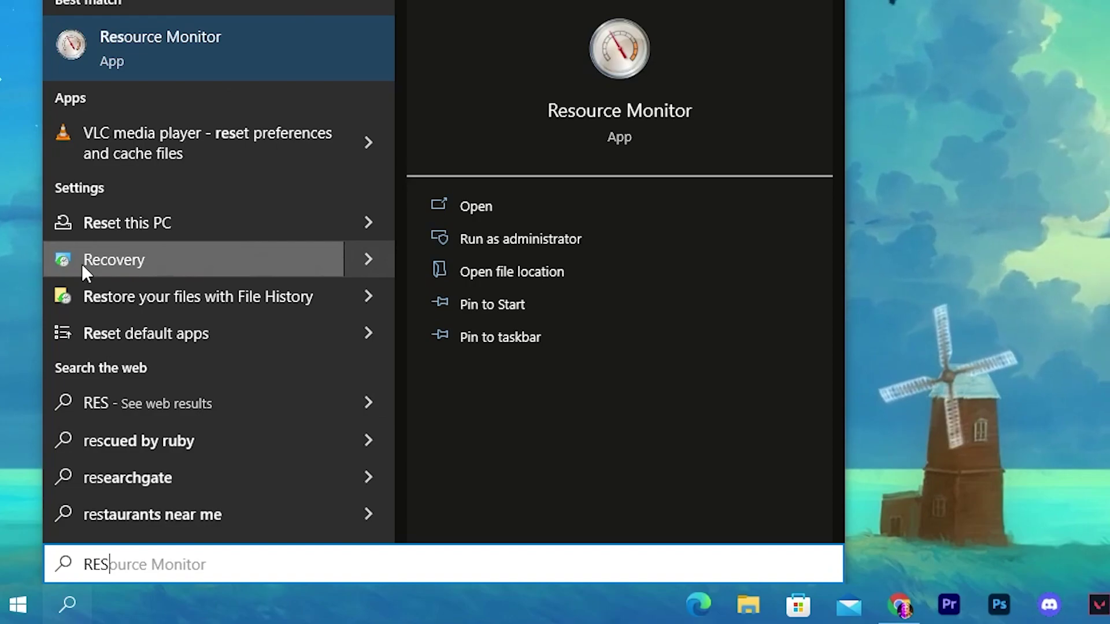
pyautogui.hotkey('ctrl', 'a')
pyautogui.write('CREATE A RES')
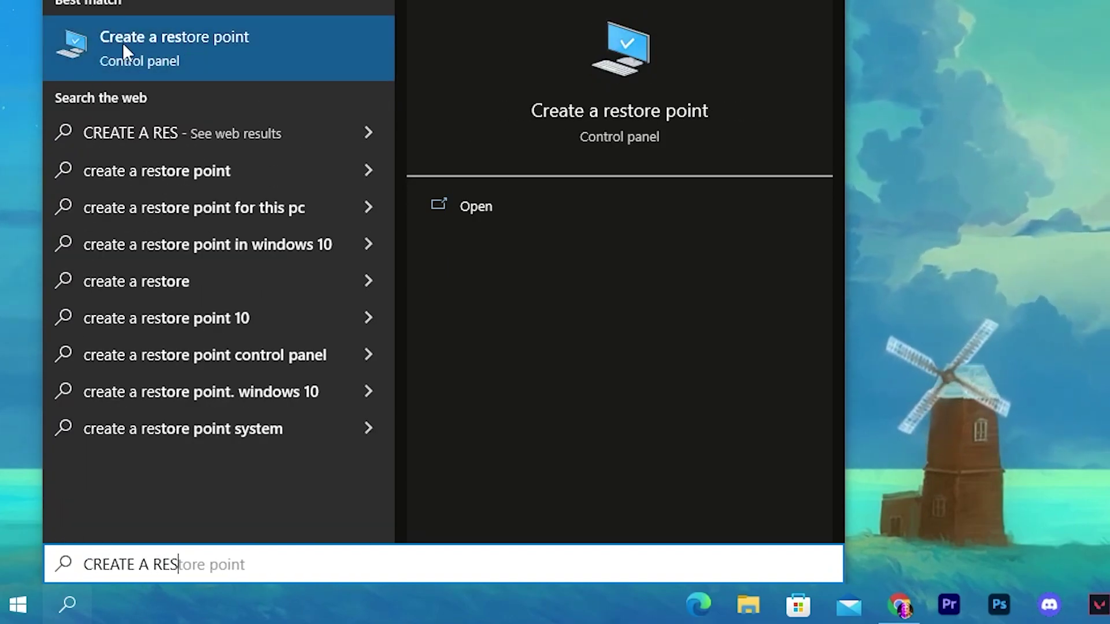
pyautogui.click(246, 44)
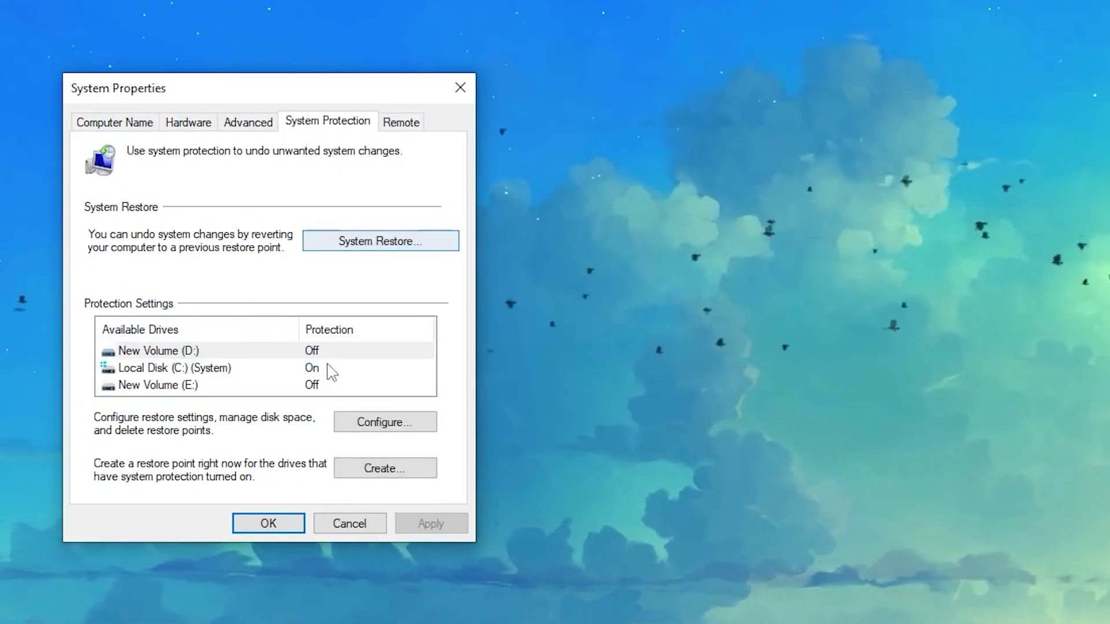
# Turn on system protection for the New Volume (D:) drive.
pyautogui.click(397, 423)
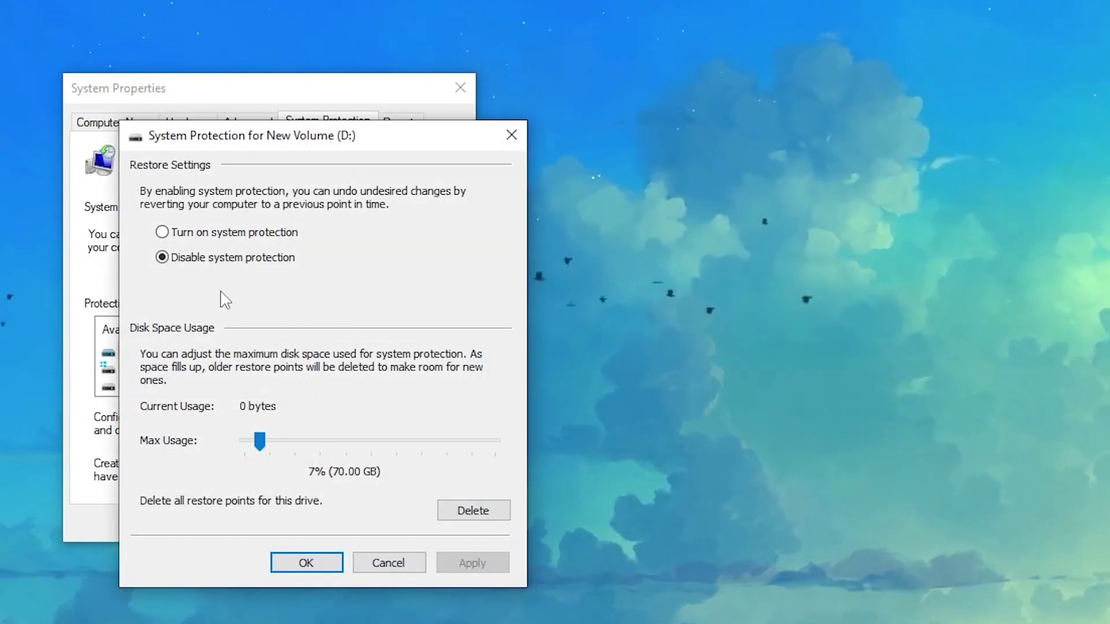
pyautogui.click(199, 233)
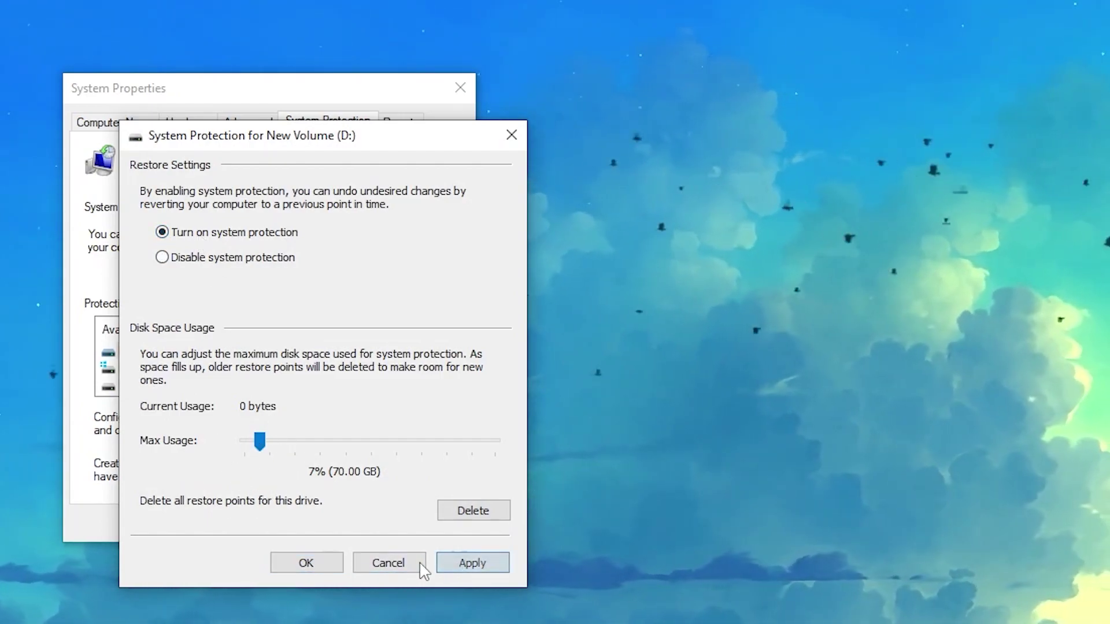
pyautogui.click(303, 562)
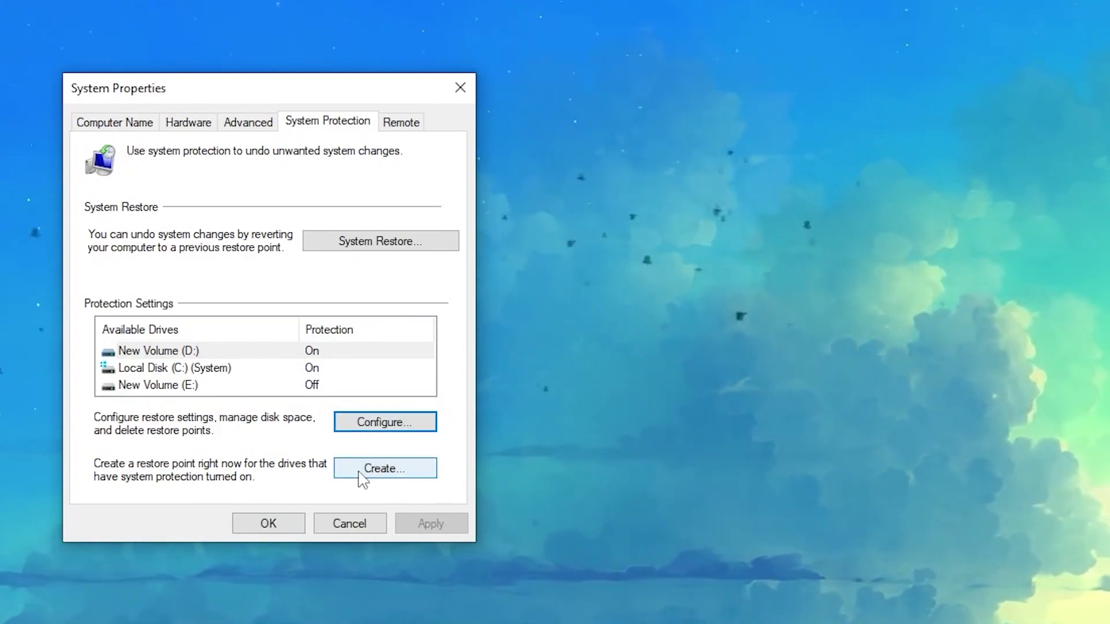
# Bring up the restore point description prompt, dismiss it, and close System Properties.
pyautogui.click(379, 470)
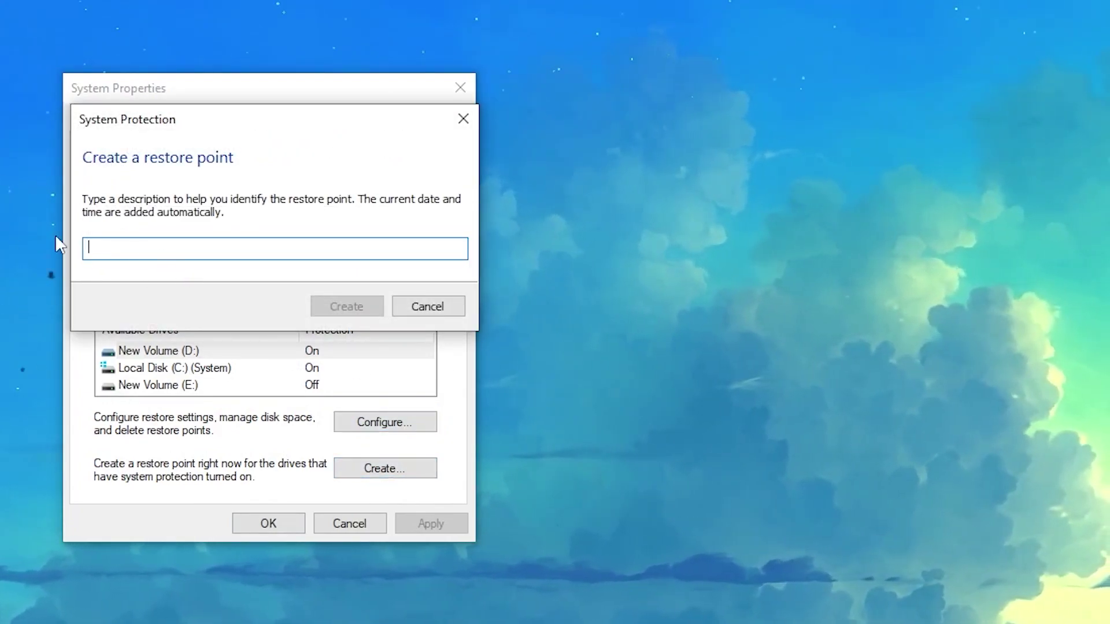
pyautogui.click(463, 118)
pyautogui.moveTo(360, 98); pyautogui.dragTo(610, 162)
pyautogui.click(712, 154)
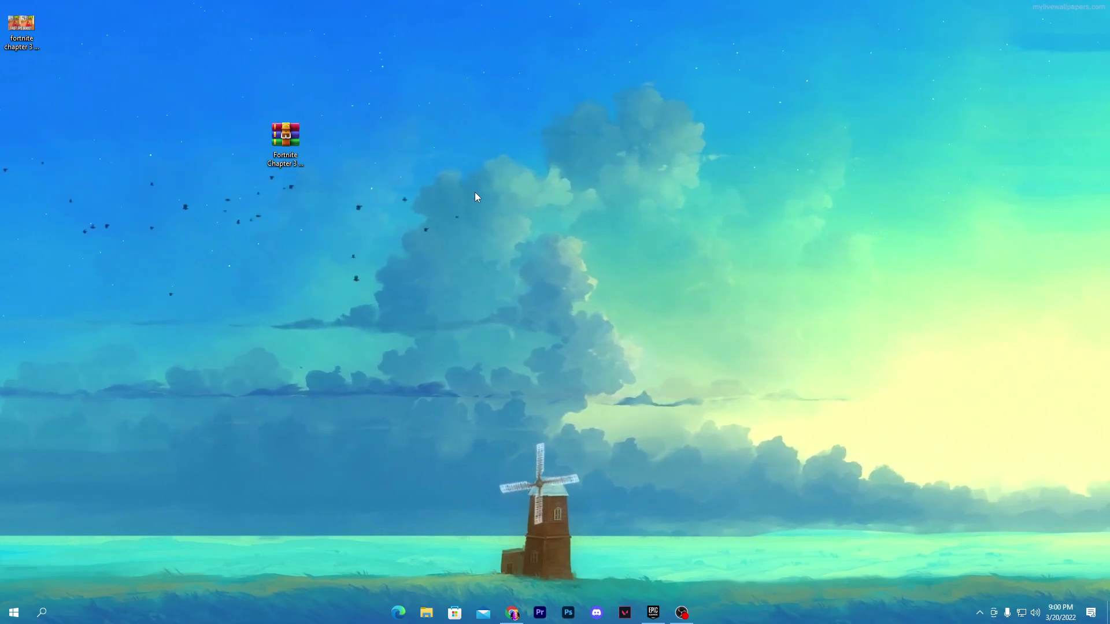
pyautogui.moveTo(286, 134); pyautogui.dragTo(642, 133)
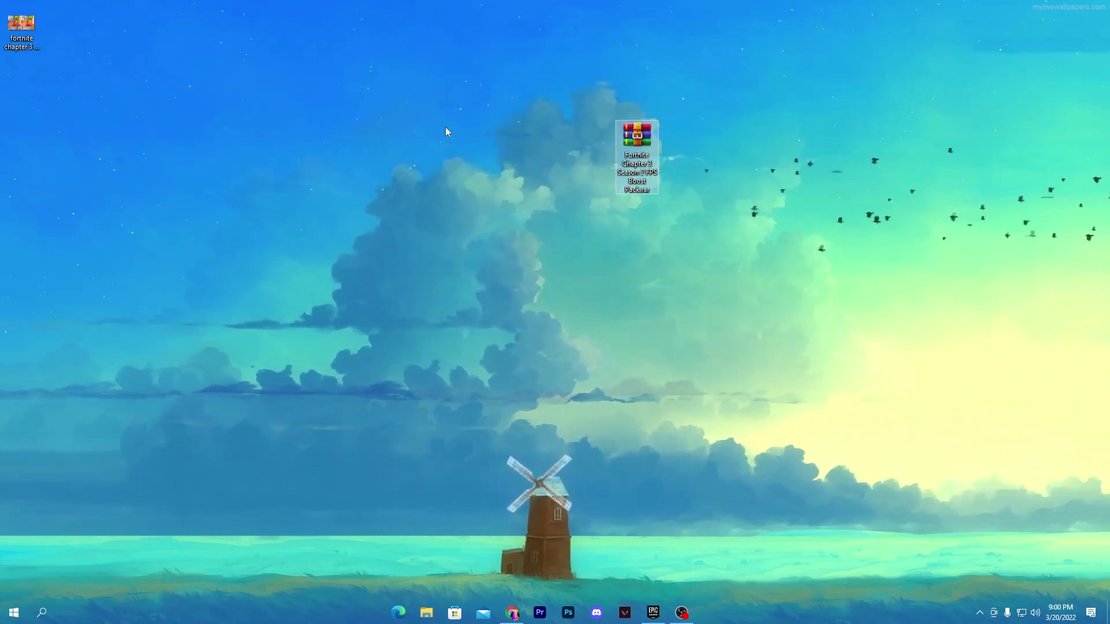
# Switch to Chrome and view the download section of the Fortnite Chapter 3 Season 2 FPS Boost Pack post under Chapter 3 Packs.
pyautogui.click(512, 613)
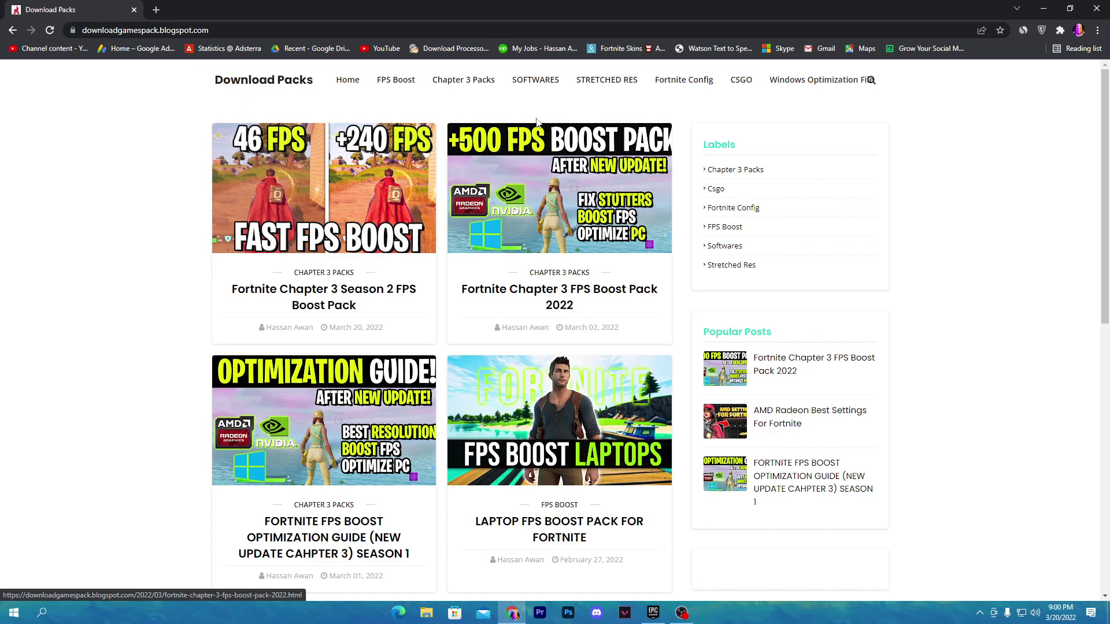
pyautogui.click(457, 84)
pyautogui.click(85, 6)
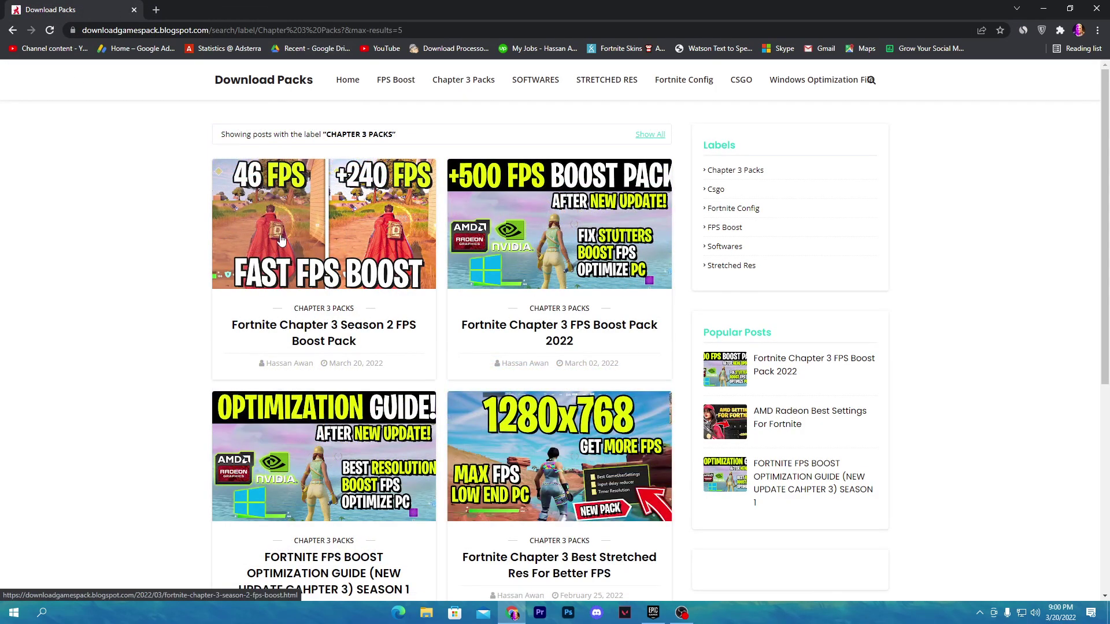
pyautogui.click(349, 213)
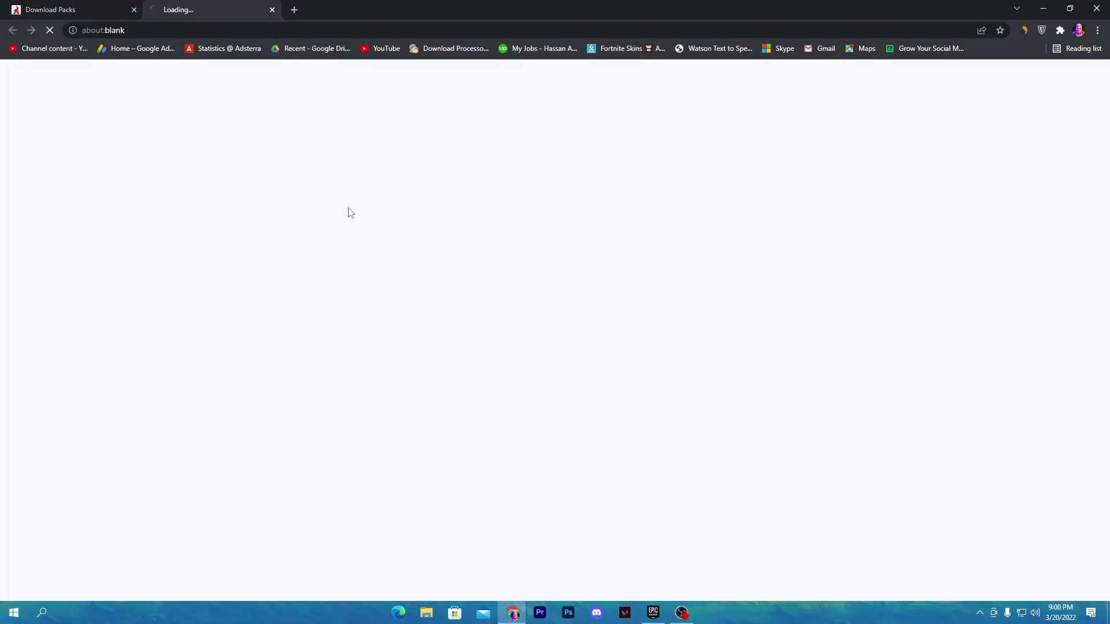
pyautogui.click(95, 16)
pyautogui.scroll(-10, 445, 289)
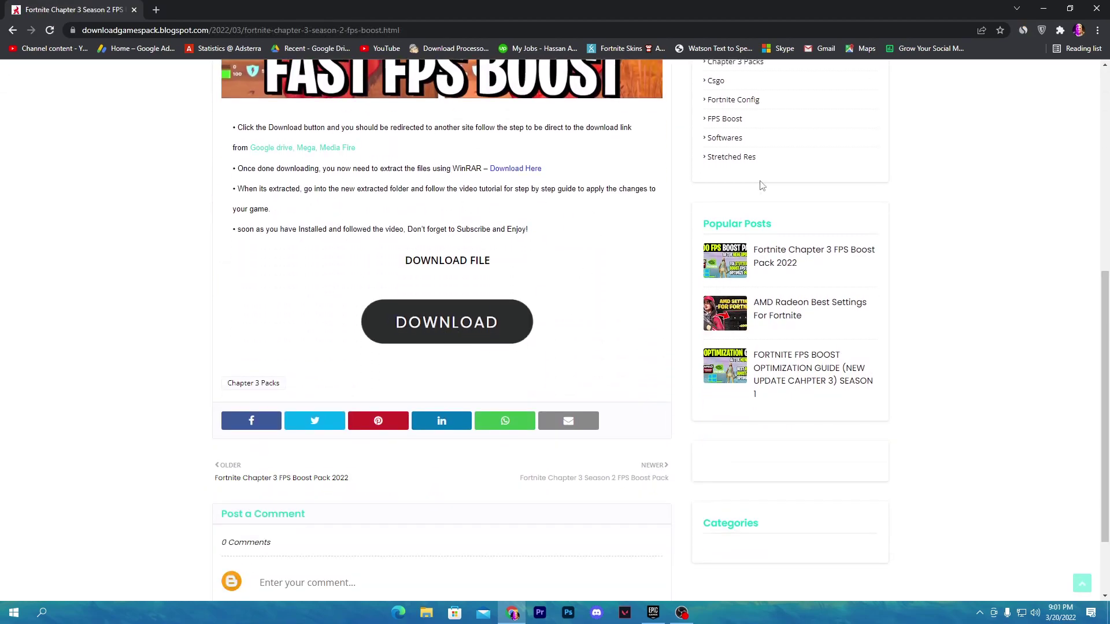
pyautogui.click(1044, 9)
# Extract the Fortnite Chapter 3 Season 2 FPS Boost Pack folder from its RAR archive onto the desktop.
pyautogui.moveTo(634, 138); pyautogui.dragTo(152, 143)
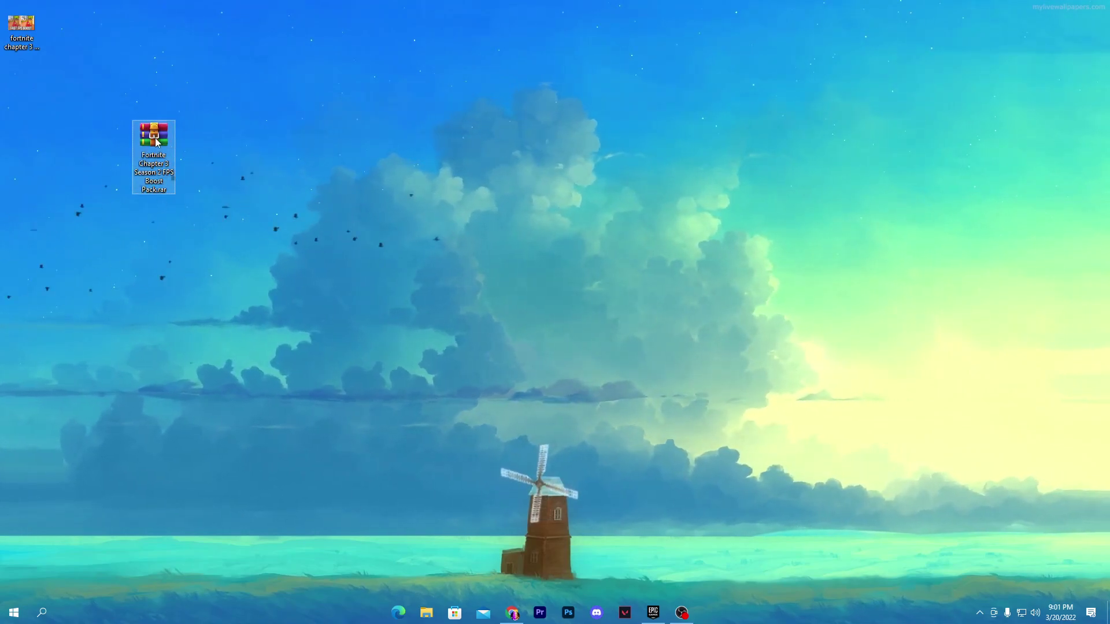
pyautogui.doubleClick(155, 139)
pyautogui.moveTo(231, 175); pyautogui.dragTo(119, 231)
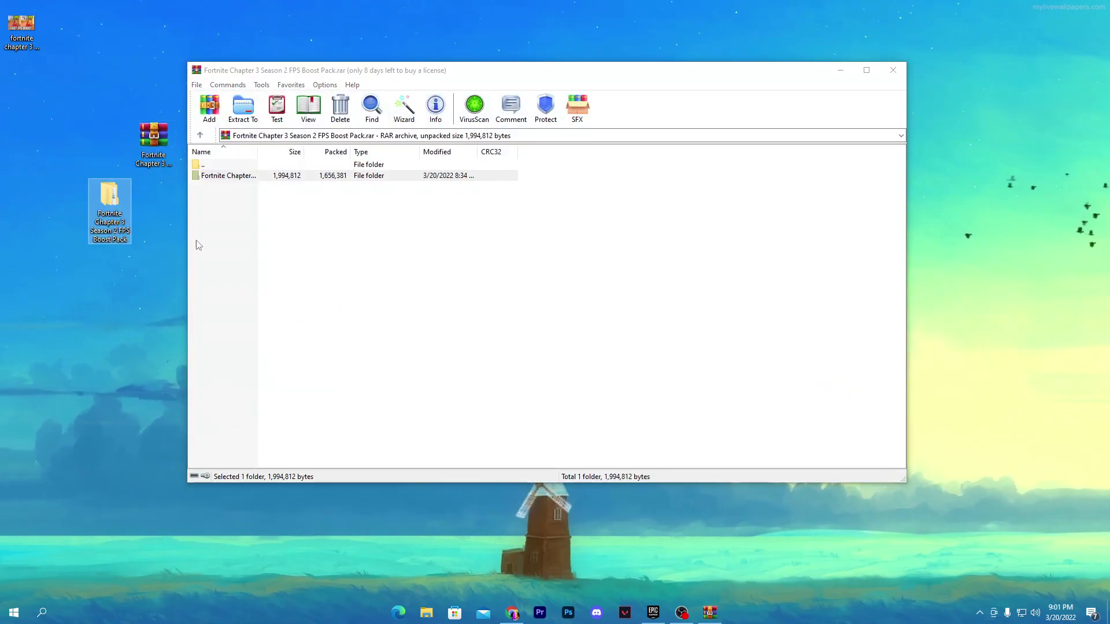
pyautogui.click(893, 70)
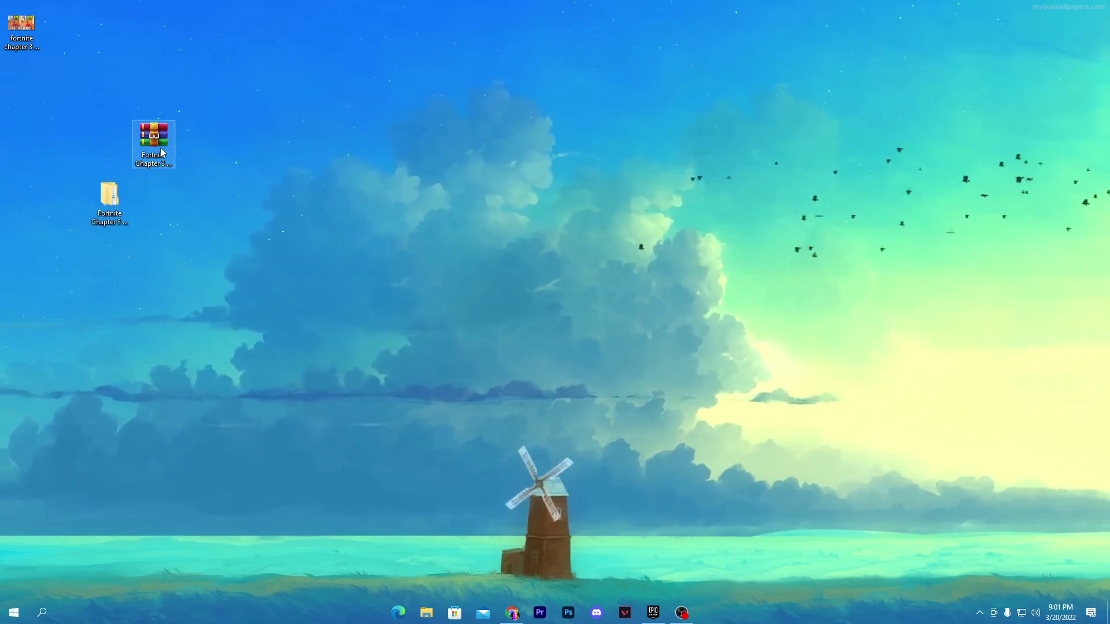
# Open the extracted boost pack folder and go into its "1- Delete Temp & Useless Files" subfolder.
pyautogui.moveTo(101, 193); pyautogui.dragTo(399, 119)
pyautogui.doubleClick(410, 135)
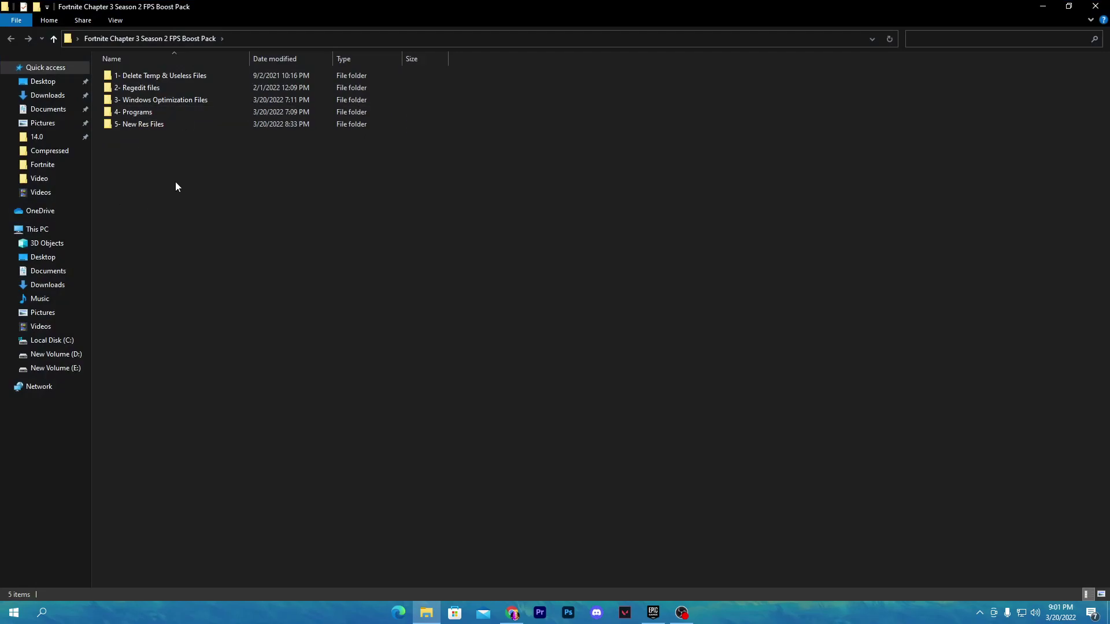
pyautogui.moveTo(169, 168); pyautogui.dragTo(441, 79)
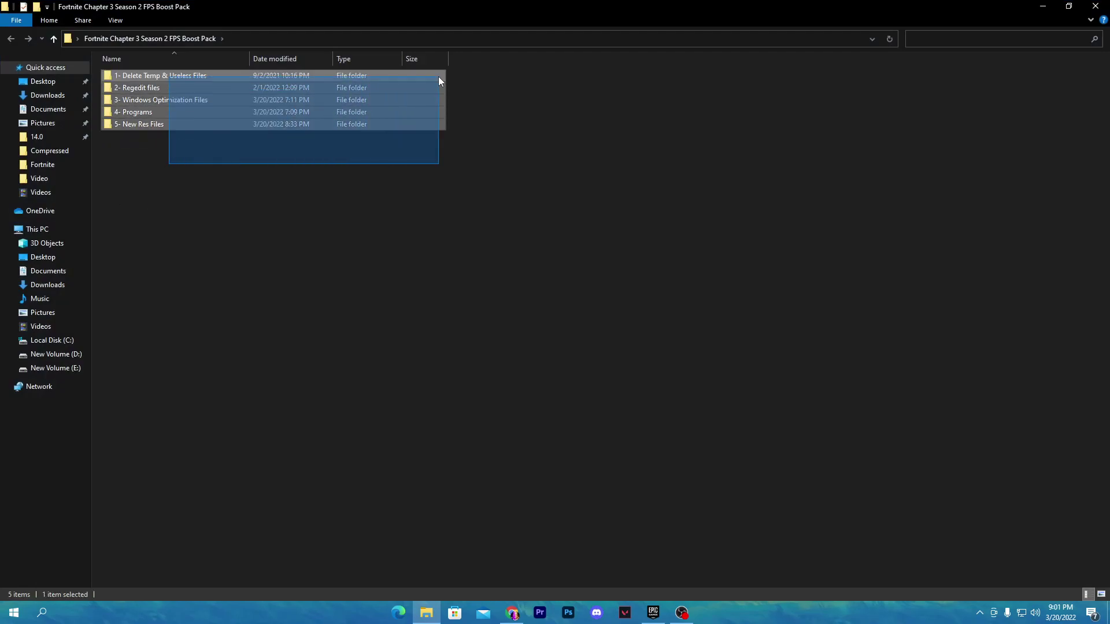
pyautogui.click(200, 127)
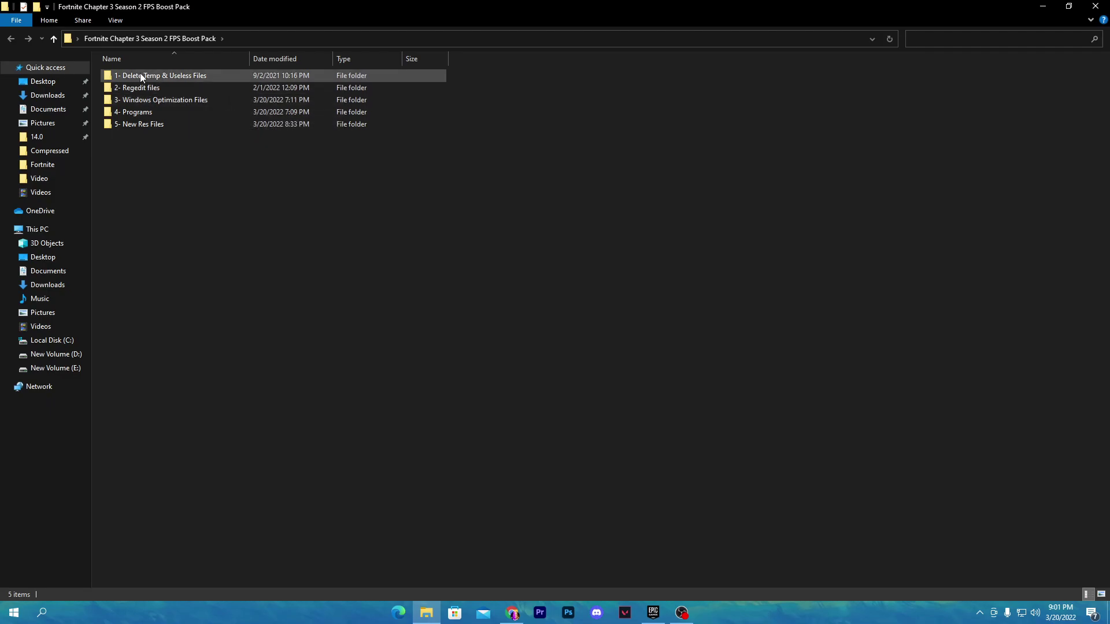
pyautogui.doubleClick(225, 82)
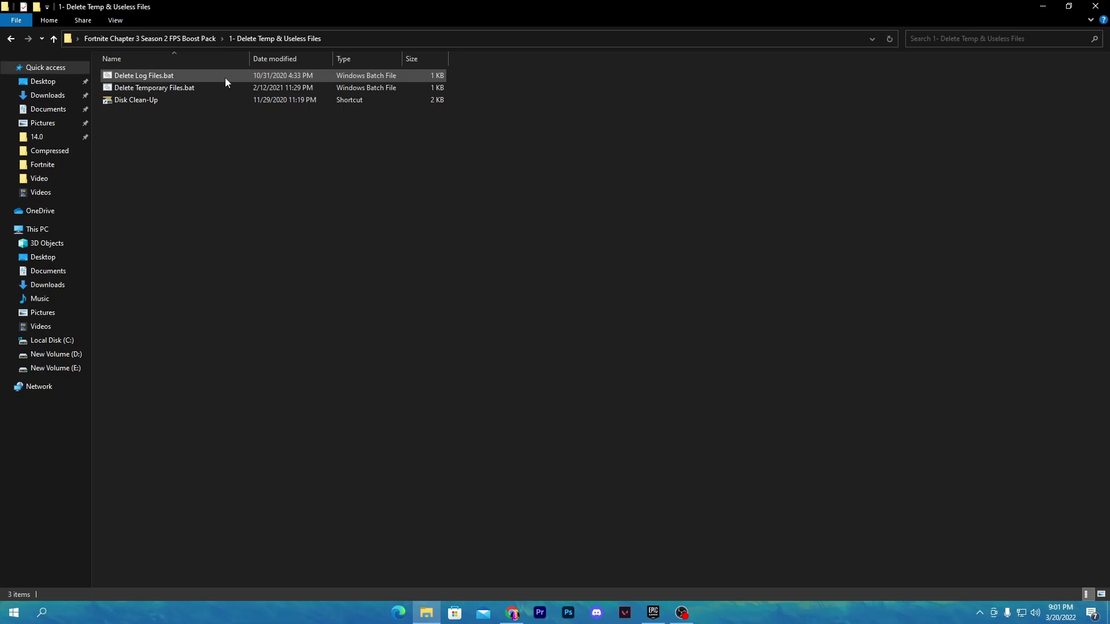
# Run Delete Log Files.bat and move its console window clear of the file list.
pyautogui.doubleClick(129, 75)
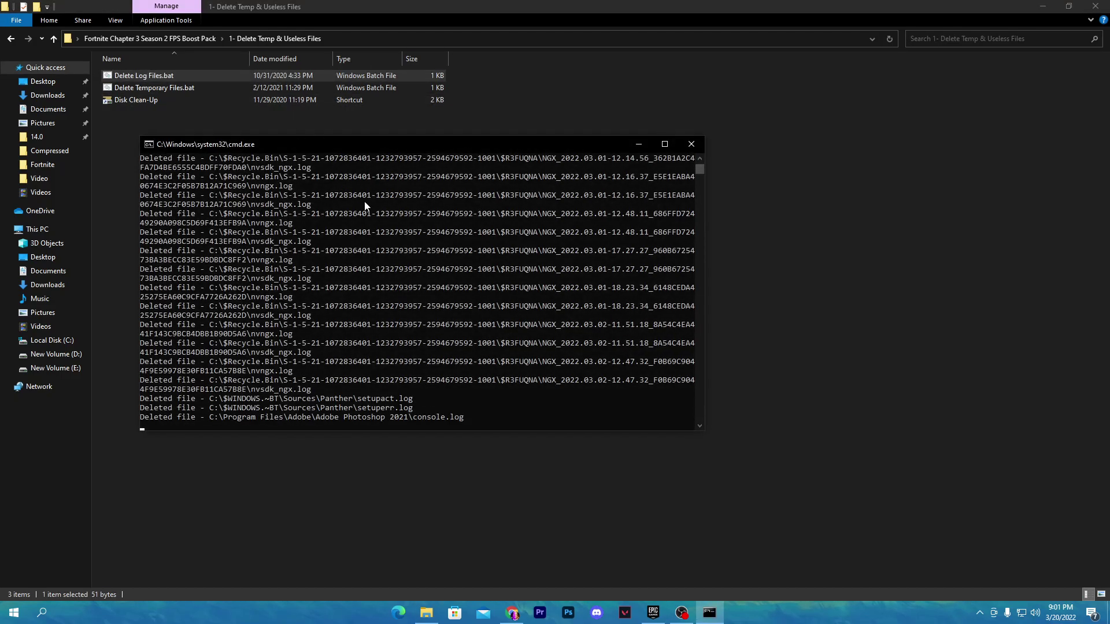
pyautogui.moveTo(244, 146); pyautogui.dragTo(472, 118)
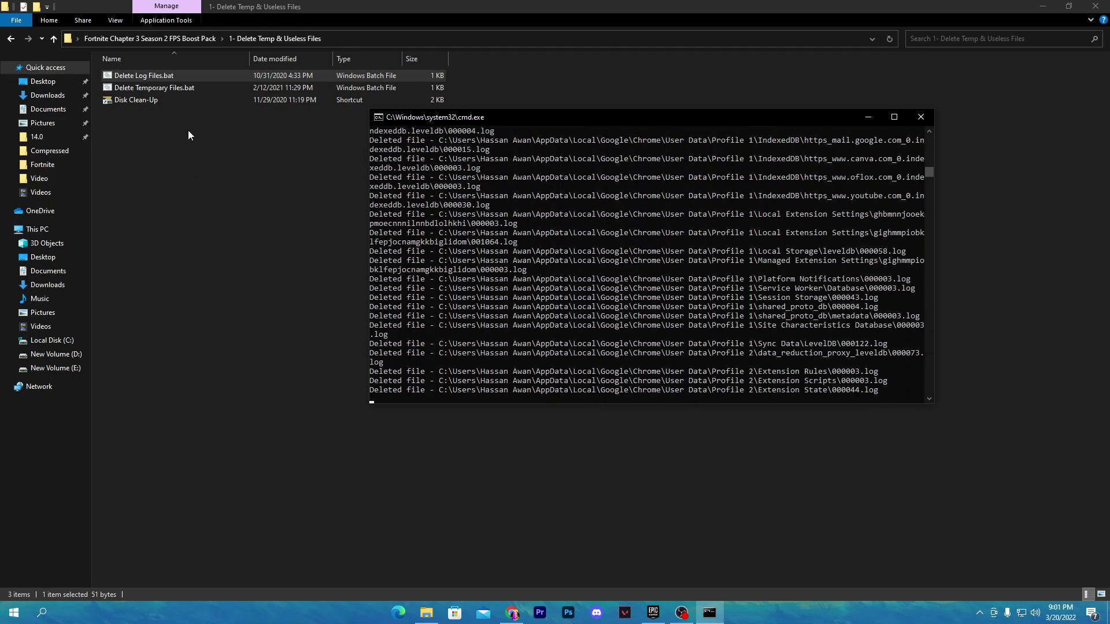
pyautogui.moveTo(439, 117); pyautogui.dragTo(603, 125)
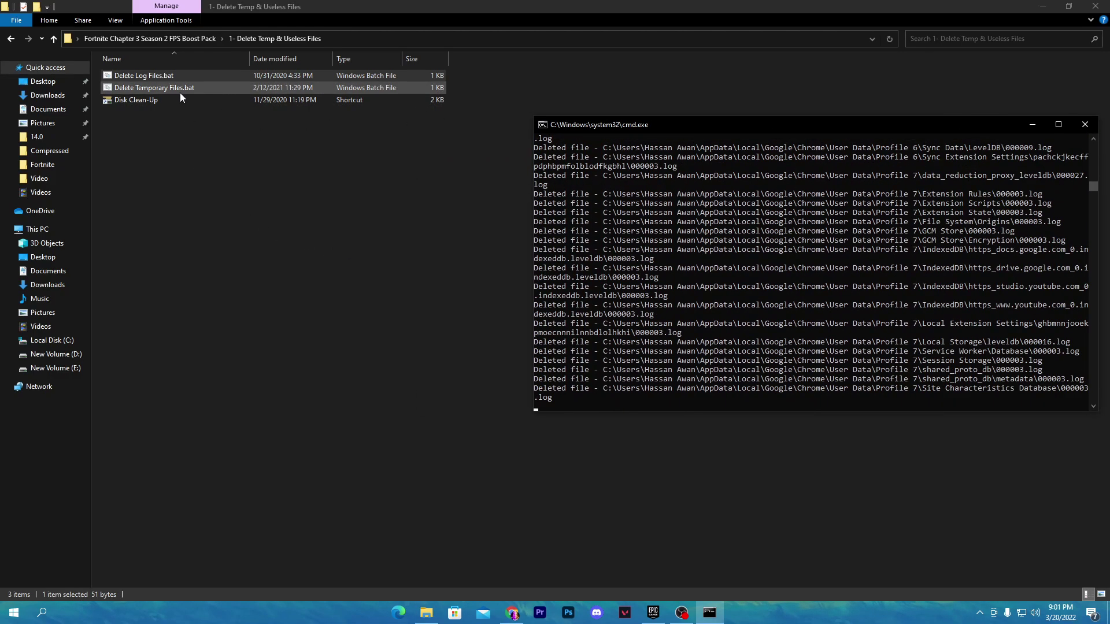
# Run Delete Temporary Files.bat, dismiss its finished console, and bring the log deletion console back into view.
pyautogui.doubleClick(160, 92)
pyautogui.moveTo(158, 22); pyautogui.dragTo(485, 95)
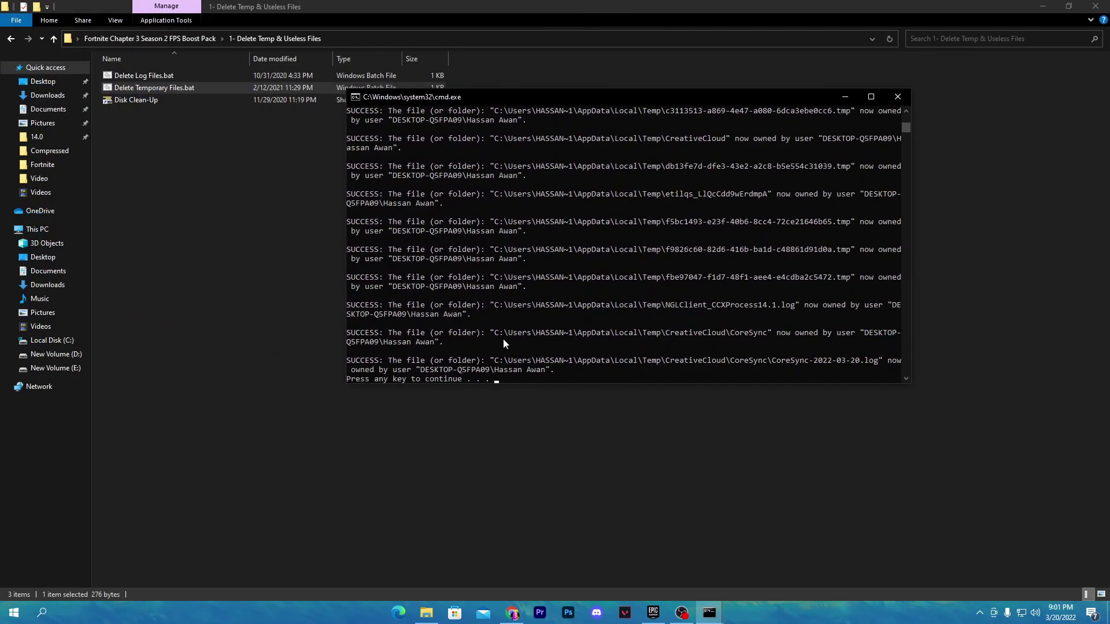
pyautogui.press('Return')
pyautogui.click(709, 615)
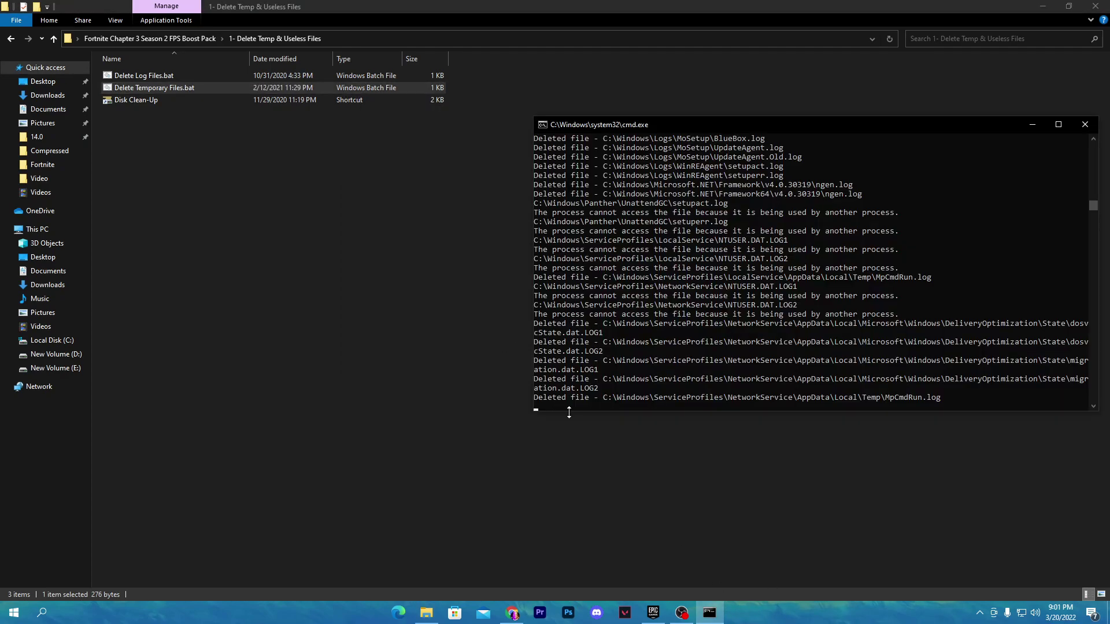
pyautogui.moveTo(700, 136); pyautogui.dragTo(671, 147)
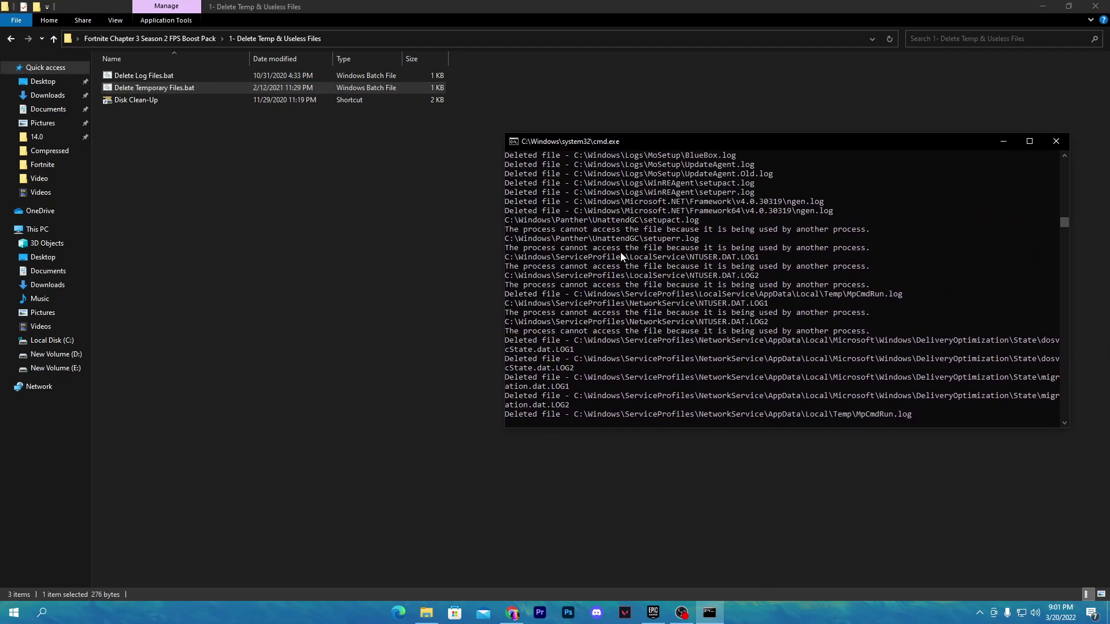
# Launch the Disk Clean-Up shortcut and scan the C: drive for removable files.
pyautogui.doubleClick(141, 99)
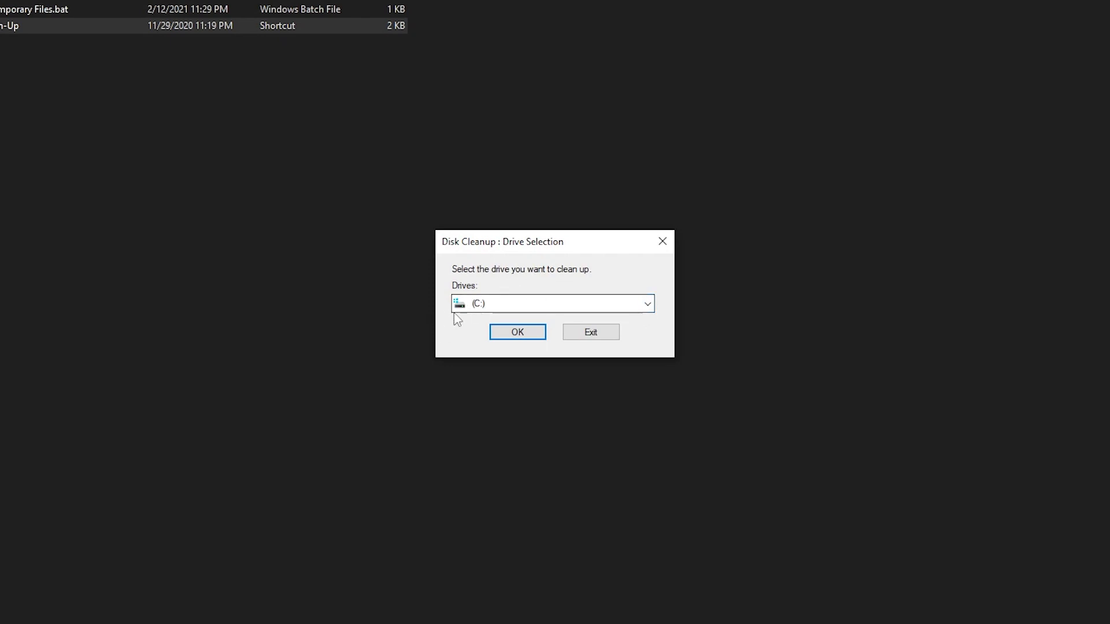
pyautogui.click(521, 333)
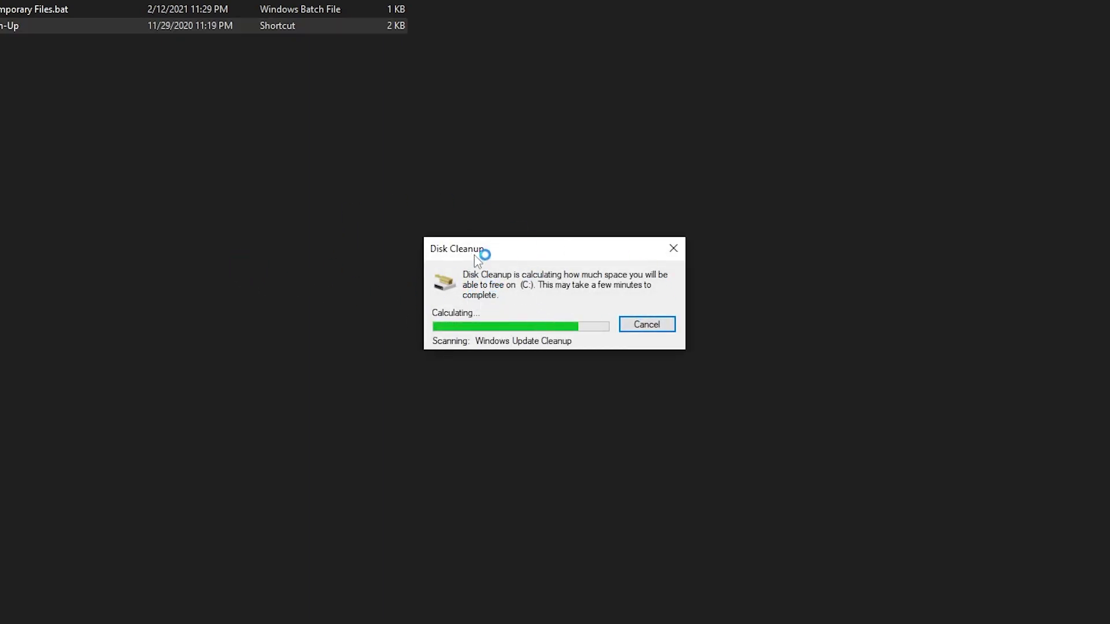
pyautogui.moveTo(478, 257); pyautogui.dragTo(257, 179)
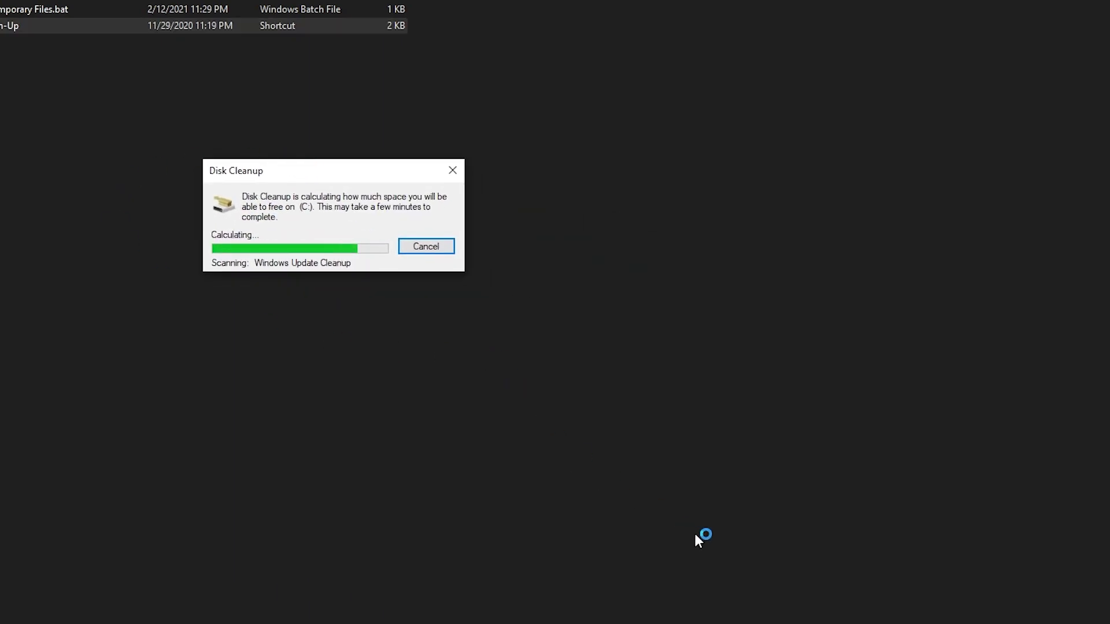
# Add Temporary files to the items selected for deletion and run the cleanup of drive C:.
pyautogui.moveTo(0, 0); pyautogui.dragTo(457, 84)
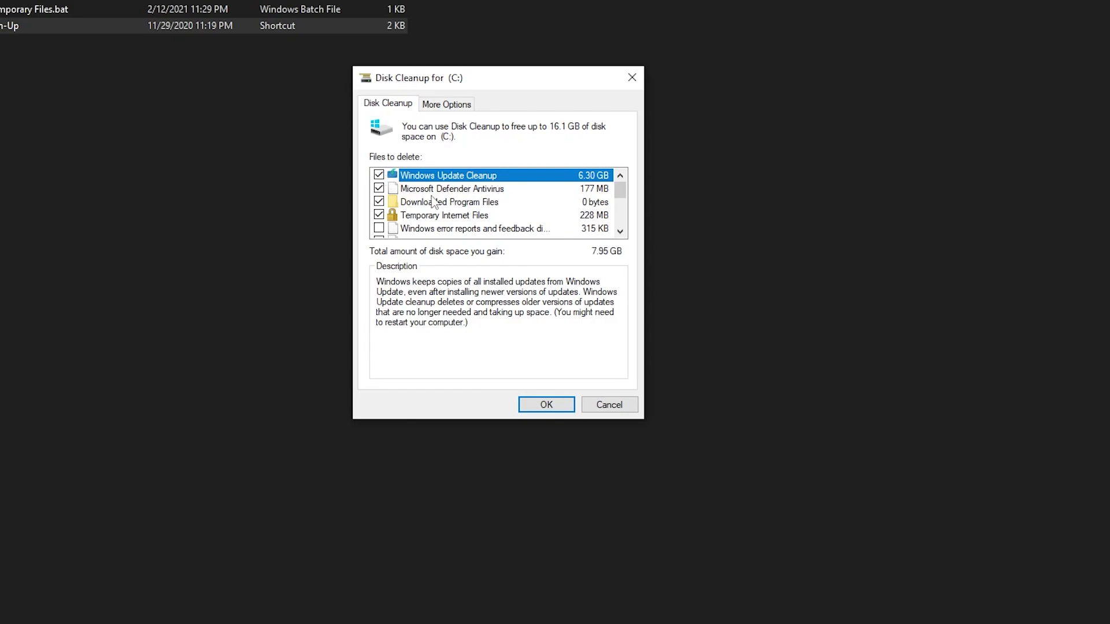
pyautogui.scroll(-1, 498, 215)
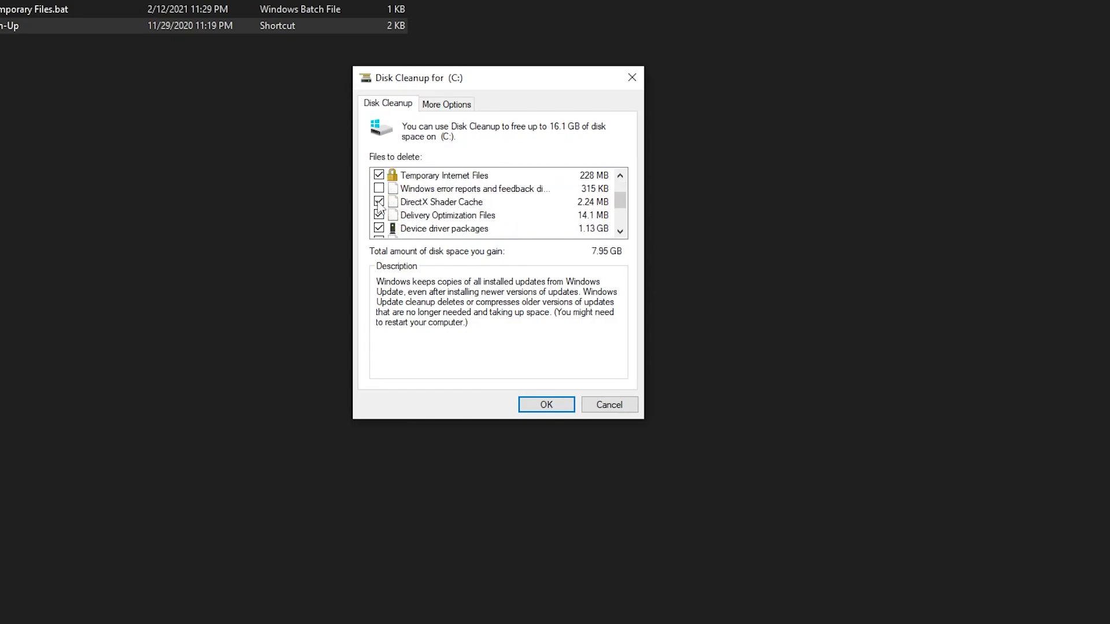
pyautogui.scroll(-1, 469, 199)
pyautogui.scroll(-1, 469, 199)
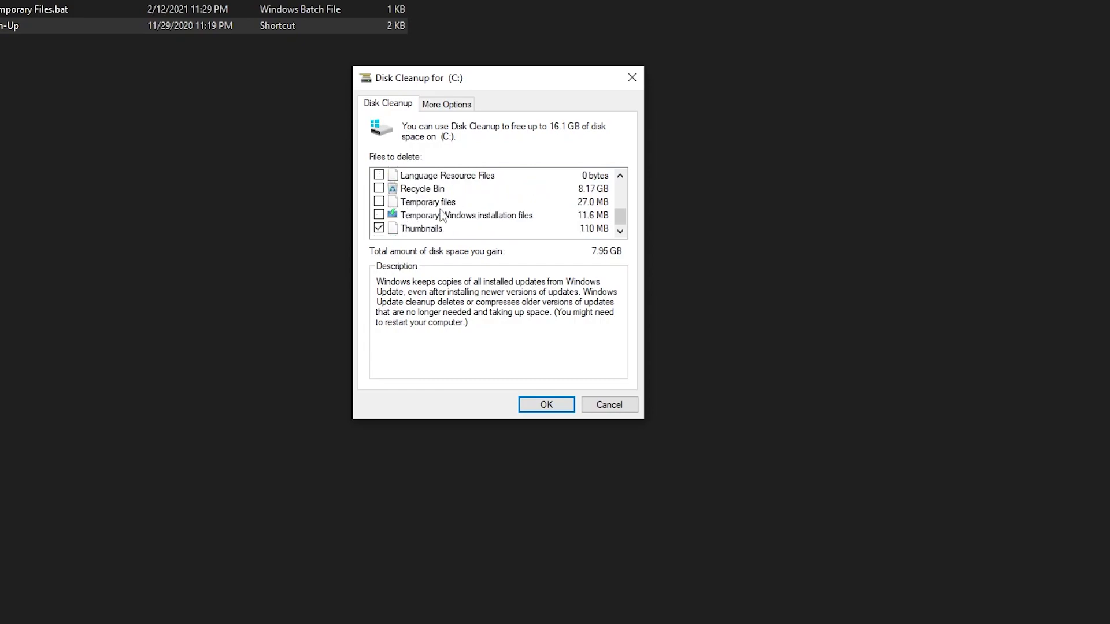
pyautogui.click(386, 205)
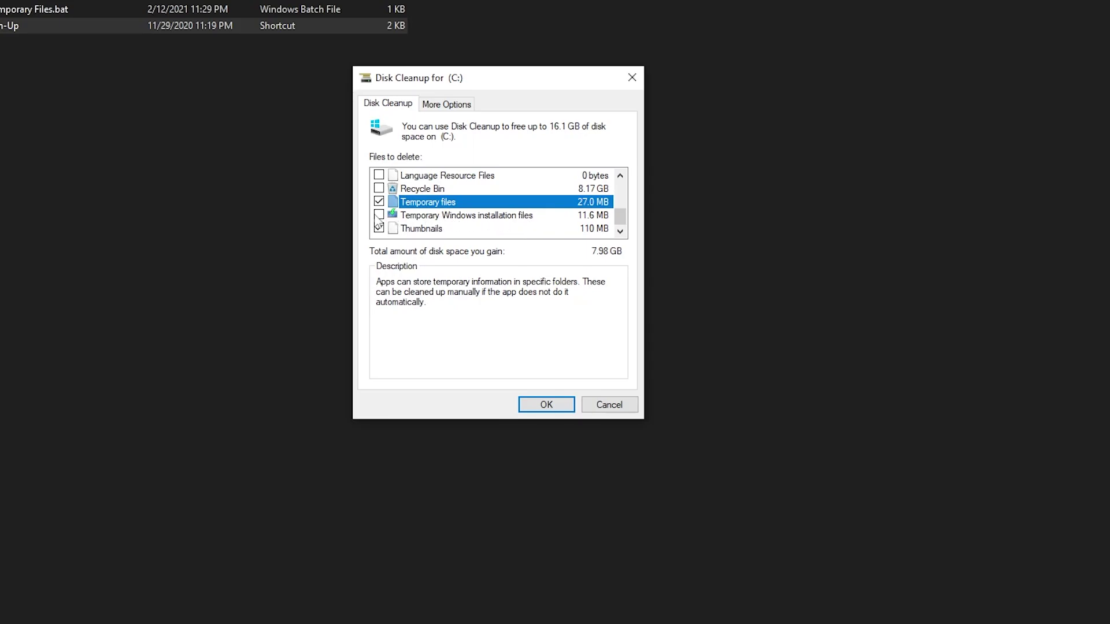
pyautogui.click(546, 404)
pyautogui.click(577, 314)
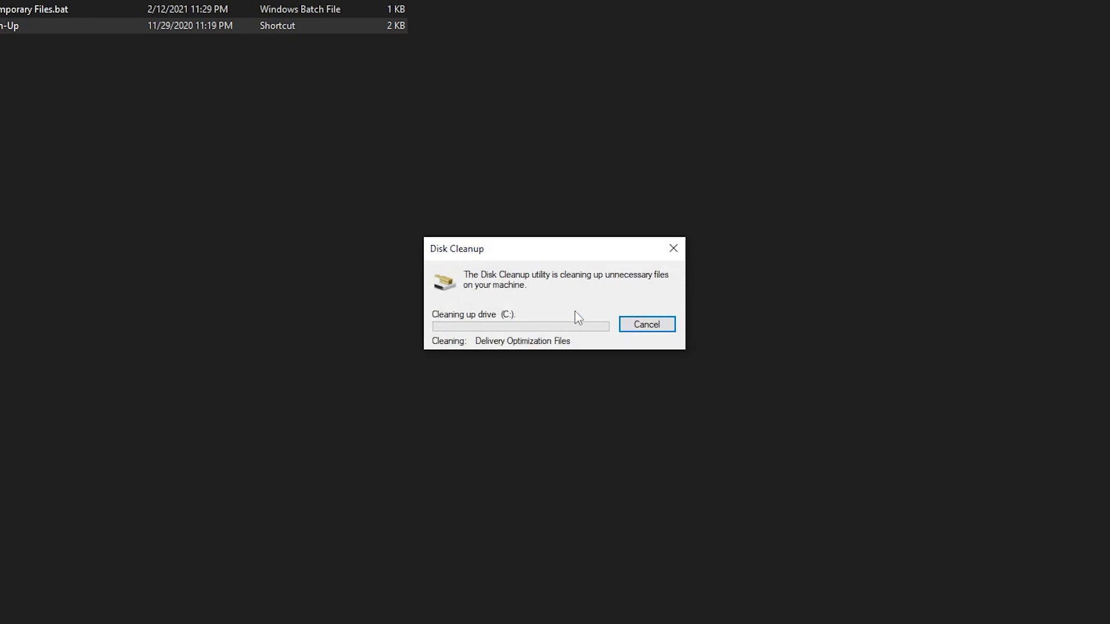
# Move the Disk Cleanup progress window clear of the file list and check the log deletion console.
pyautogui.moveTo(499, 255); pyautogui.dragTo(472, 176)
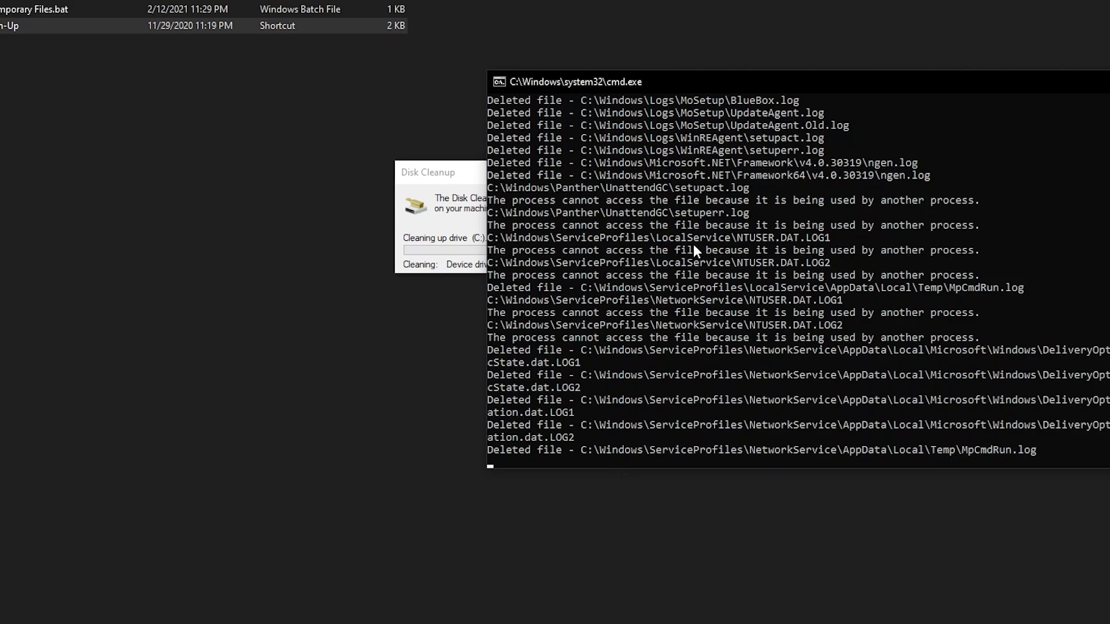
pyautogui.click(727, 263)
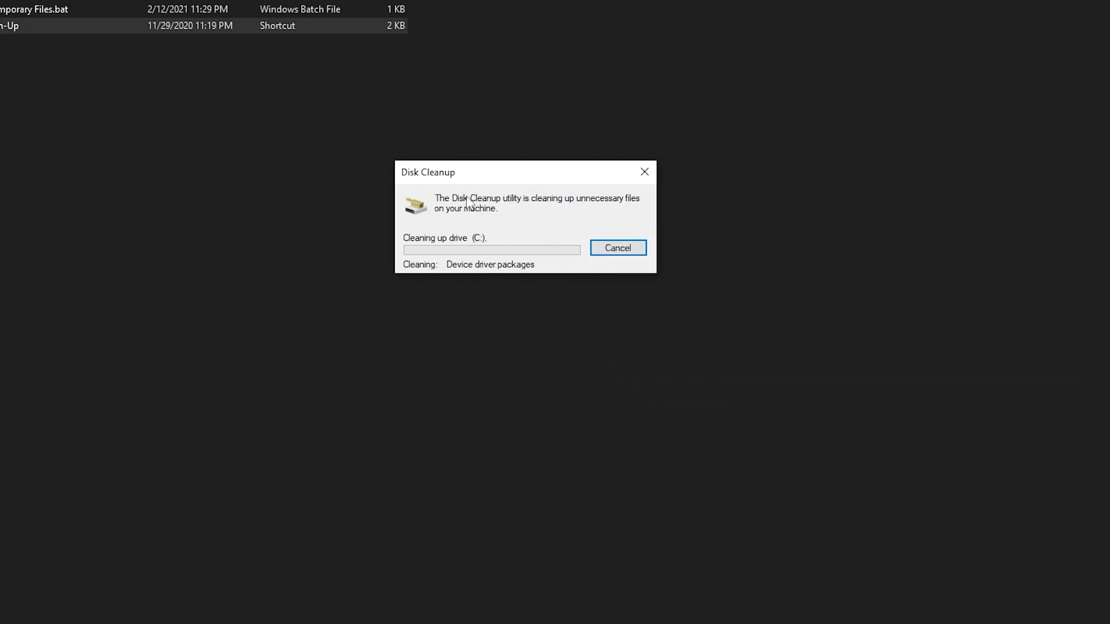
pyautogui.moveTo(493, 168); pyautogui.dragTo(846, 177)
pyautogui.hotkey('alt', 'Tab')
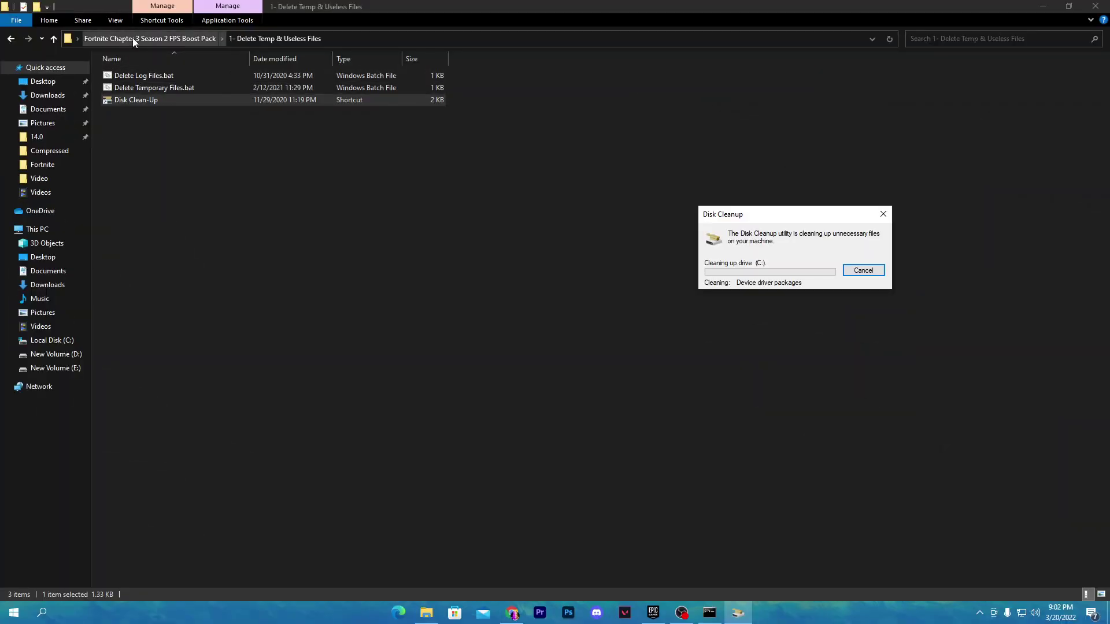
# Return to the boost pack's main folder and open the 2- Regedit files folder.
pyautogui.click(133, 40)
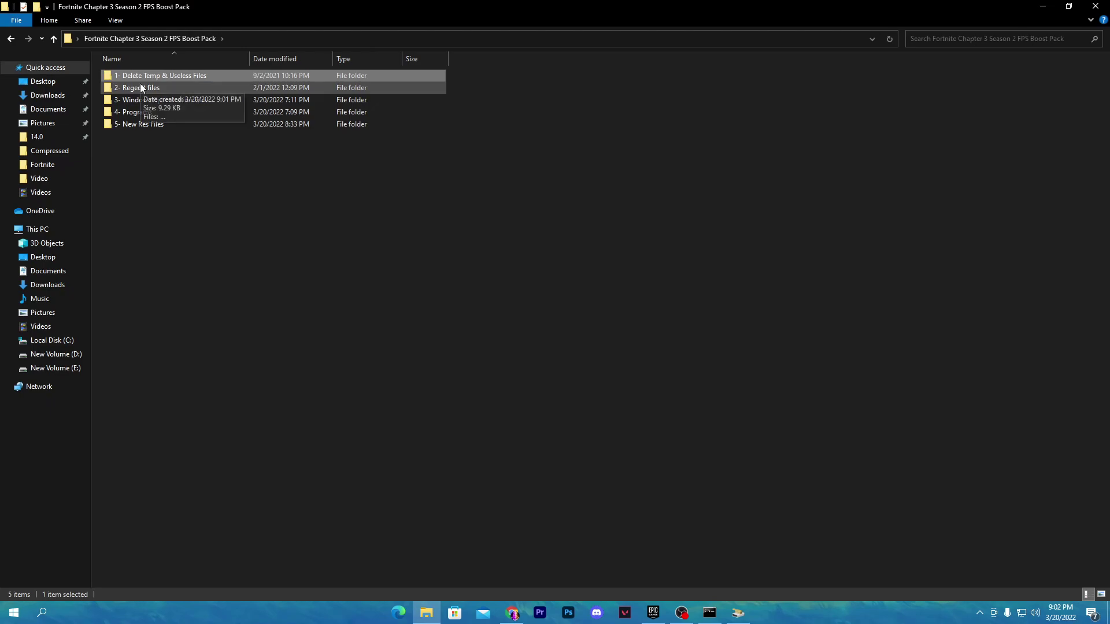
pyautogui.click(199, 88)
pyautogui.doubleClick(199, 88)
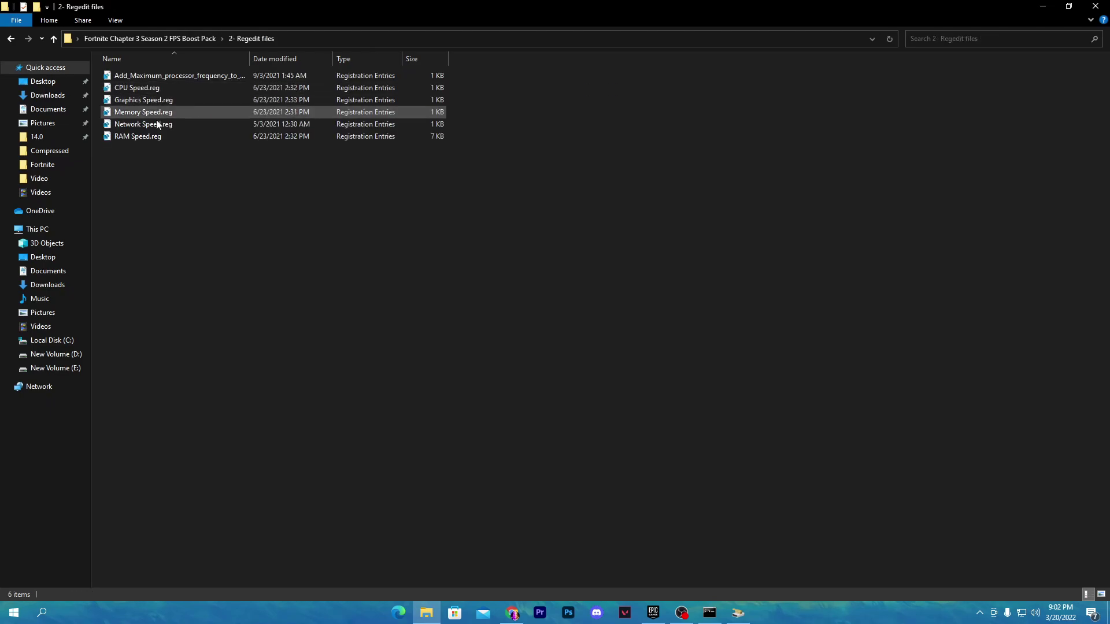
pyautogui.moveTo(160, 198); pyautogui.dragTo(369, 75)
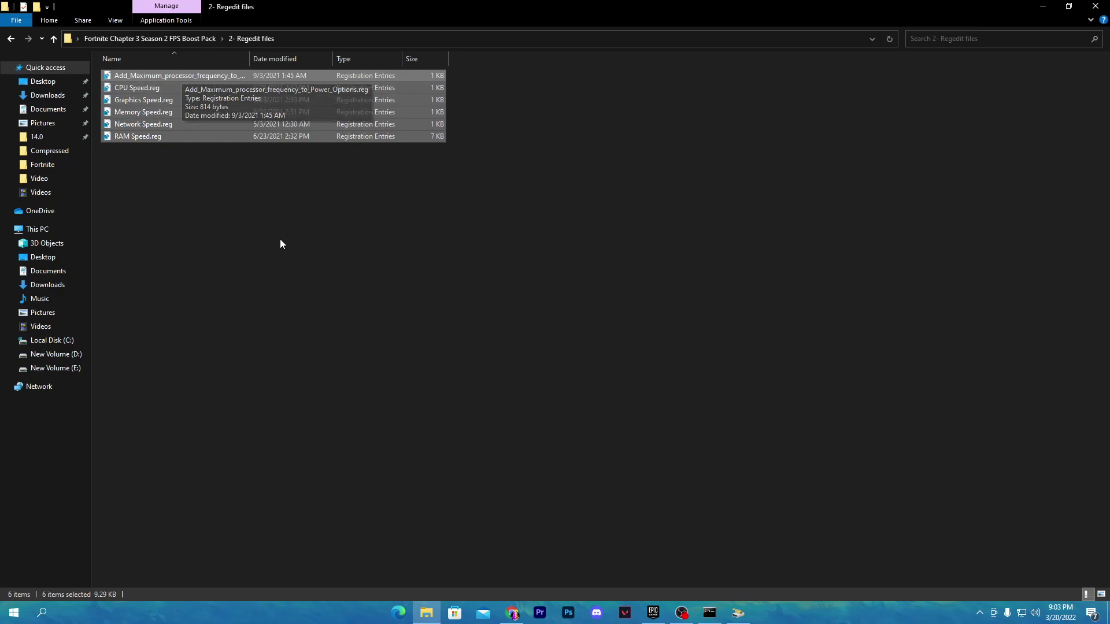
pyautogui.click(327, 216)
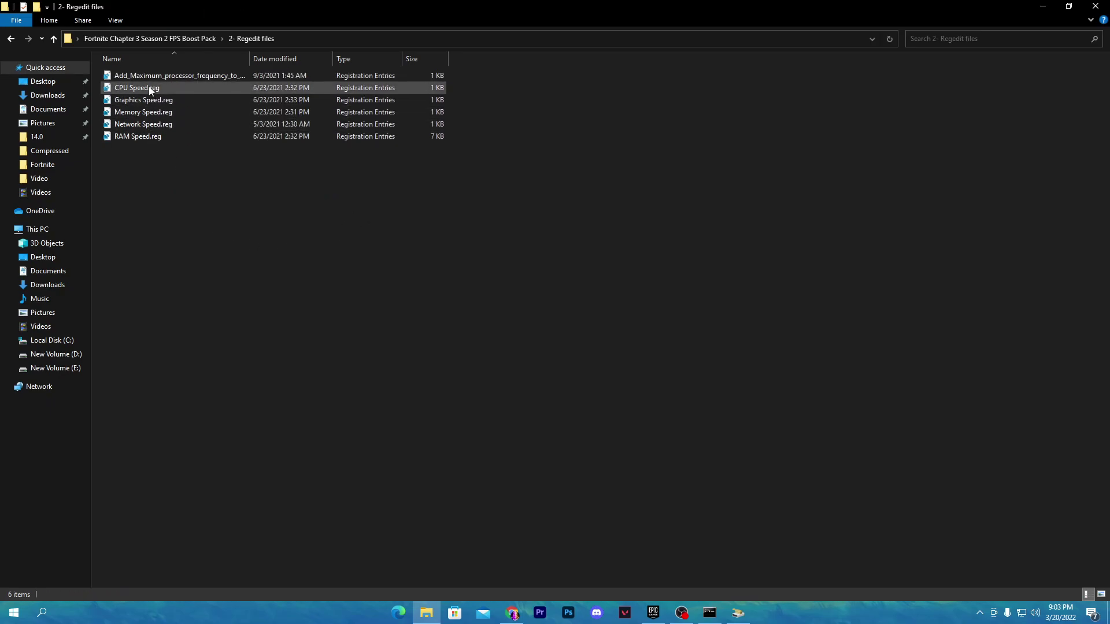
# Merge Add_Maximum_processor_frequency_to_Power_Options.reg and CPU Speed.reg into the registry.
pyautogui.doubleClick(148, 74)
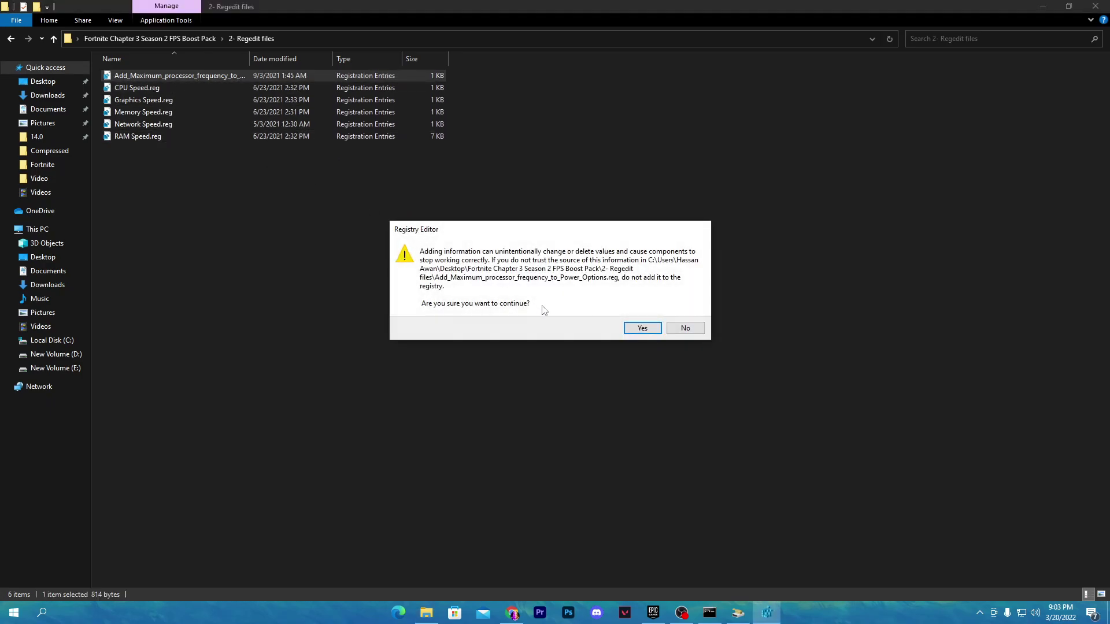
pyautogui.click(644, 333)
pyautogui.click(673, 314)
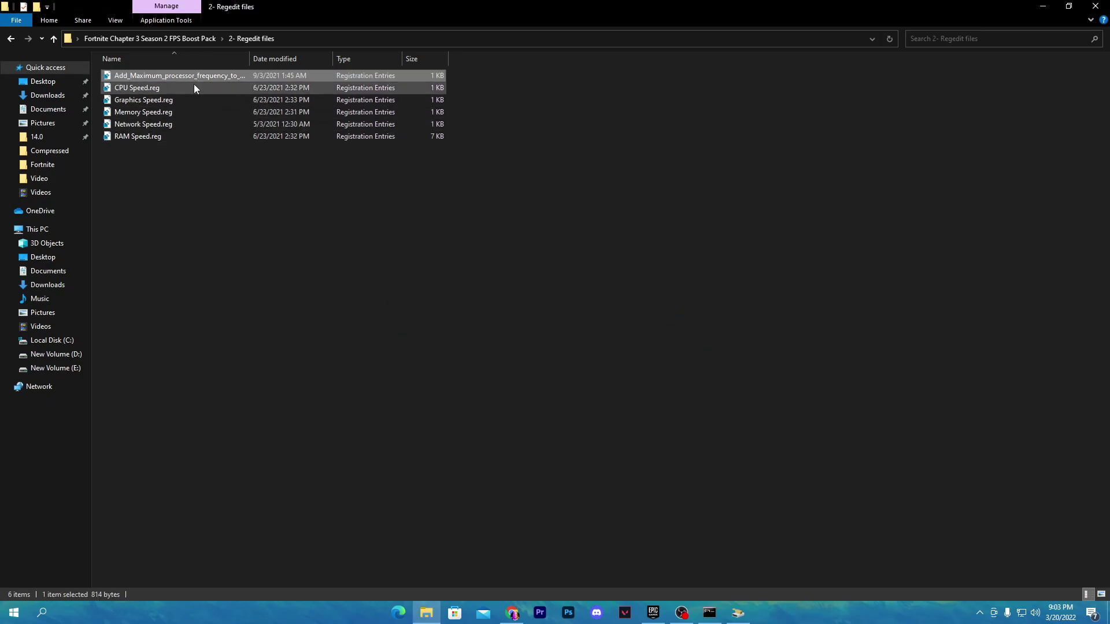
pyautogui.doubleClick(194, 88)
pyautogui.click(641, 323)
pyautogui.click(681, 305)
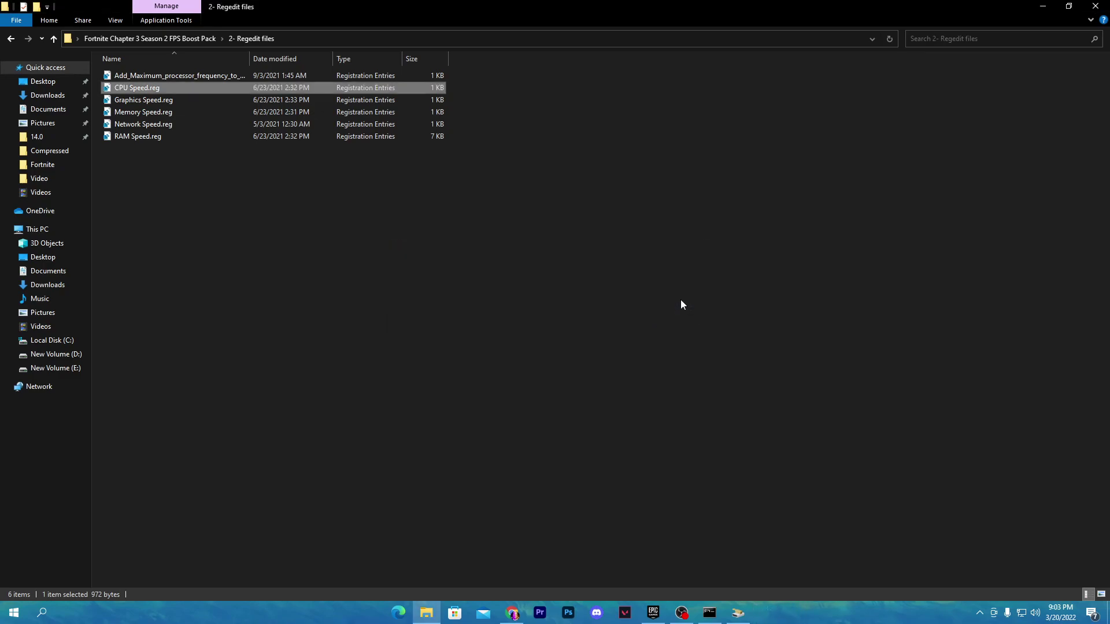
# Merge Graphics Speed.reg, Memory Speed.reg, Network Speed.reg and RAM Speed.reg into the registry.
pyautogui.doubleClick(217, 100)
pyautogui.press('Return')
pyautogui.press('Return')
pyautogui.press('Down')
pyautogui.press('Return')
pyautogui.press('Return')
pyautogui.press('Return')
pyautogui.press('Down')
pyautogui.press('Return')
pyautogui.press('Return')
pyautogui.press('Return')
pyautogui.press('Down')
pyautogui.press('Return')
pyautogui.press('Return')
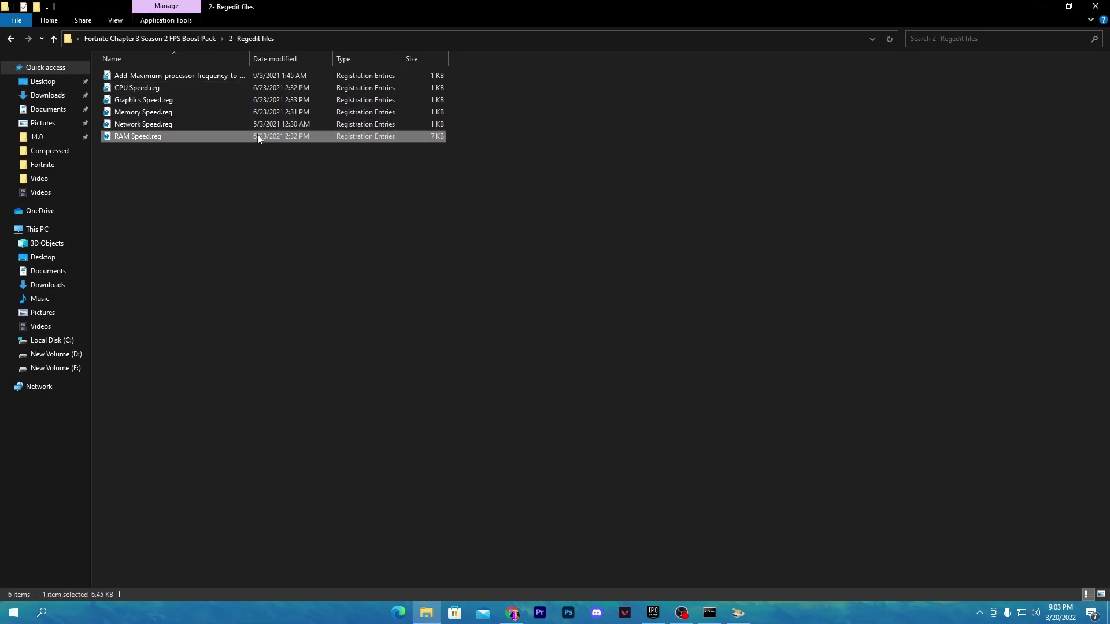
# Return to the boost pack's main folder and open the 3- Windows Optimization Files folder.
pyautogui.click(140, 41)
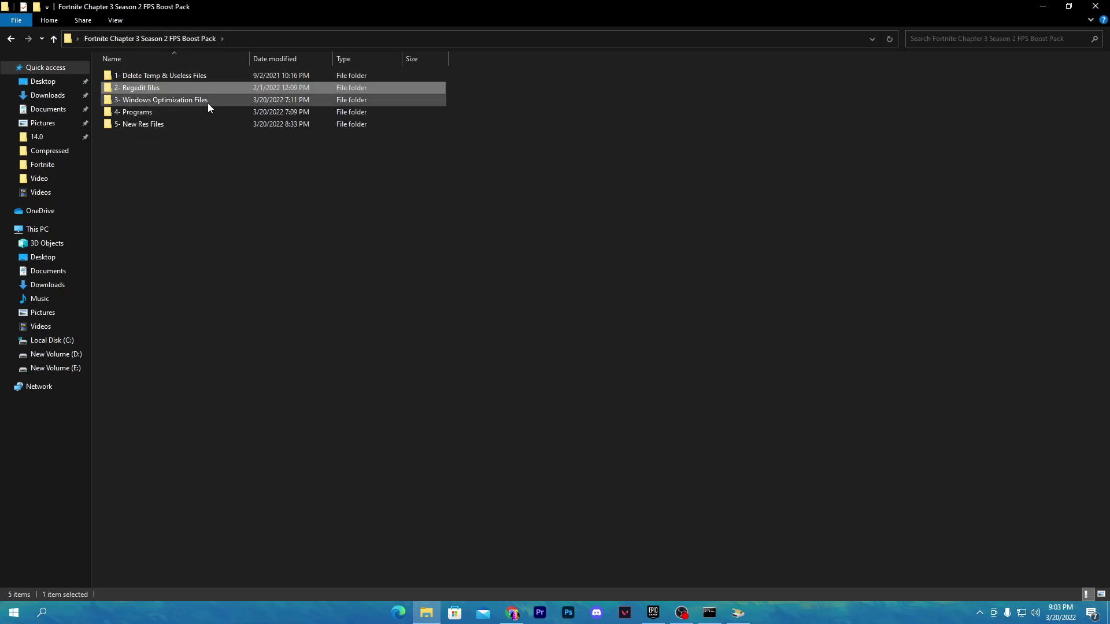
pyautogui.doubleClick(227, 100)
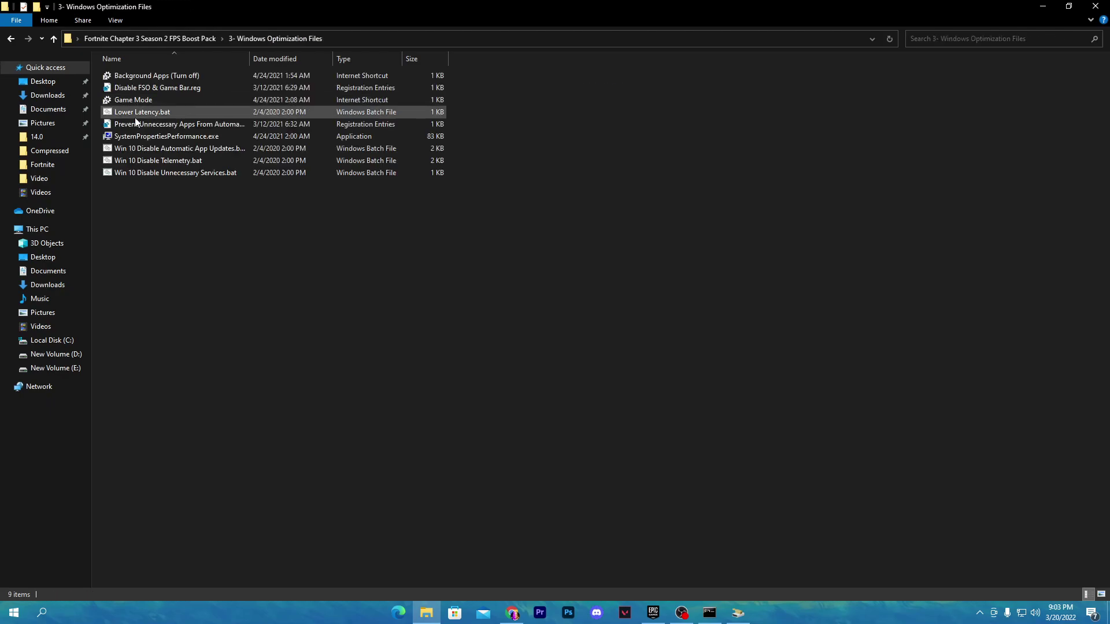
pyautogui.moveTo(182, 235); pyautogui.dragTo(612, 81)
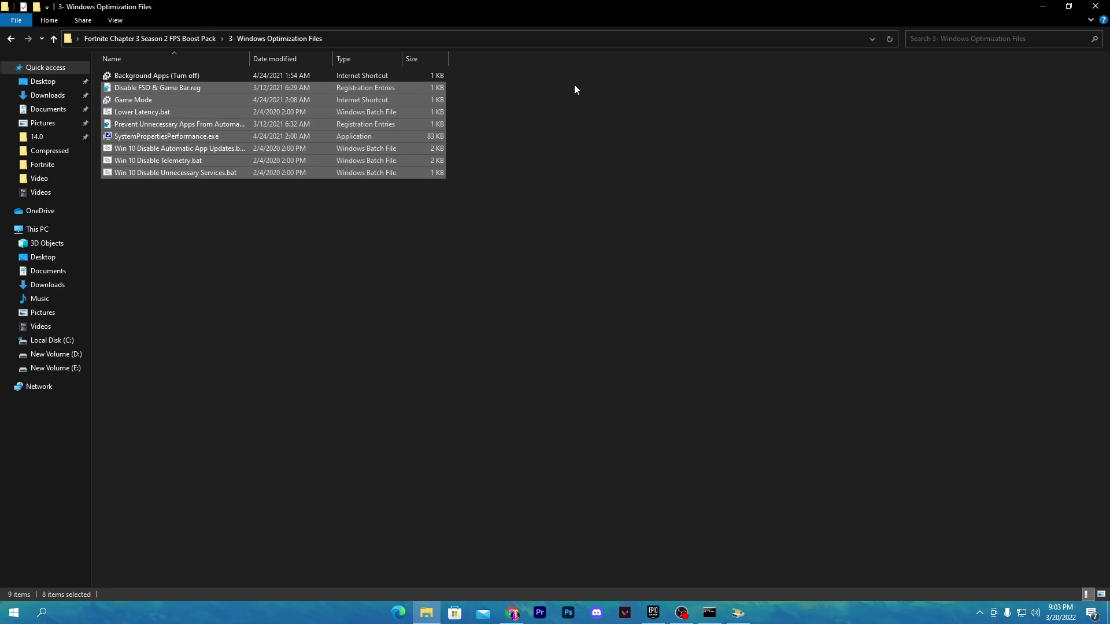
pyautogui.click(243, 226)
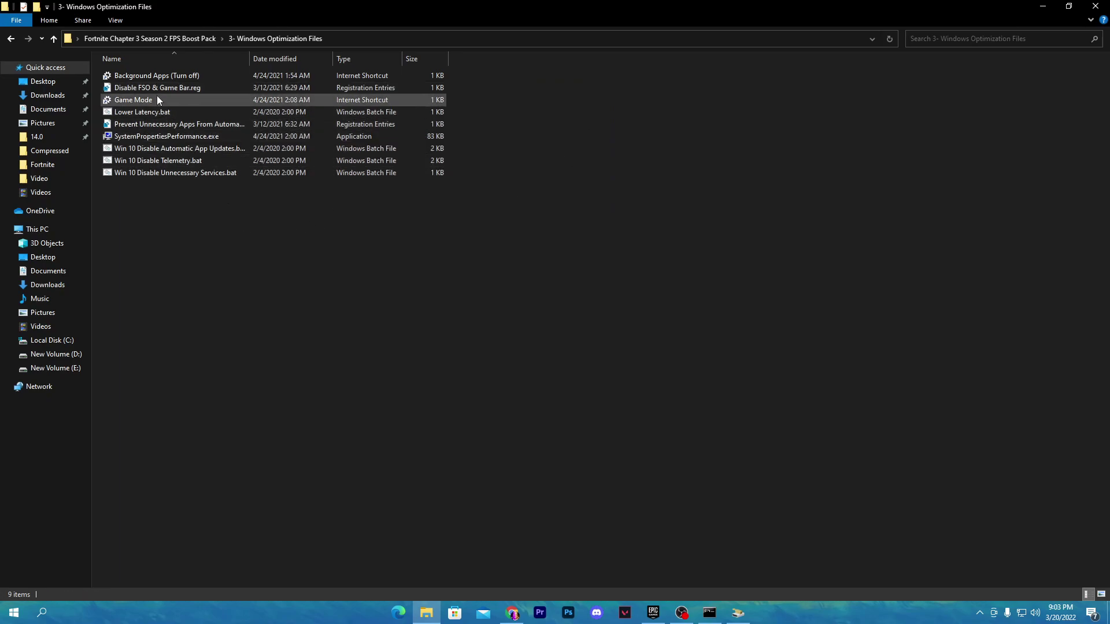
# Use the Background Apps (Turn off) shortcut to make sure Let apps run in the background is Off, and close Settings.
pyautogui.doubleClick(196, 75)
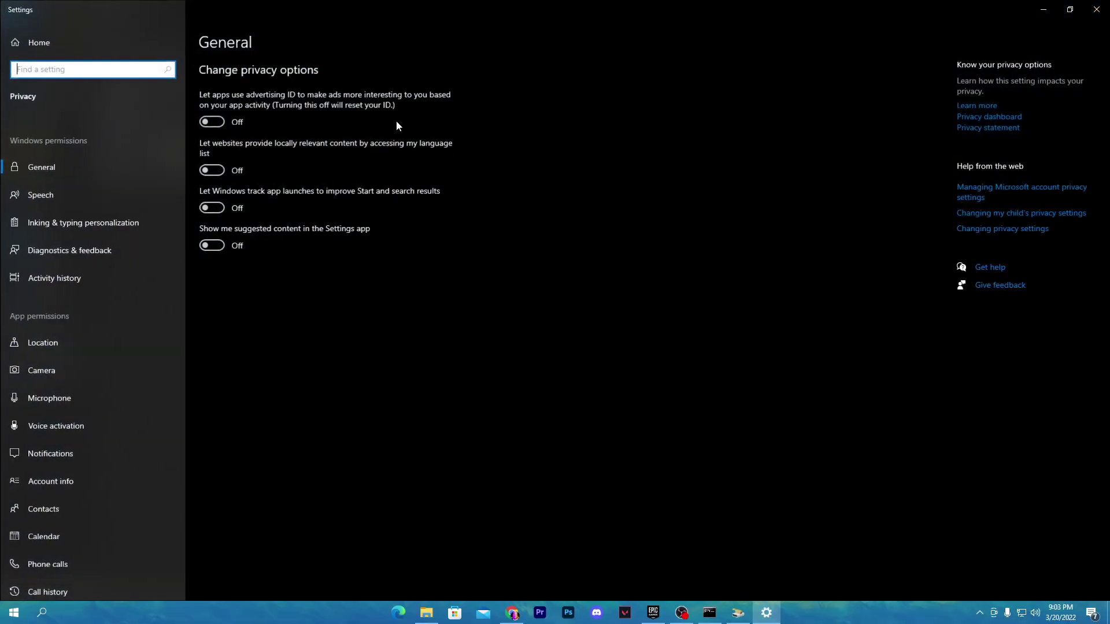
pyautogui.scroll(-4, 101, 339)
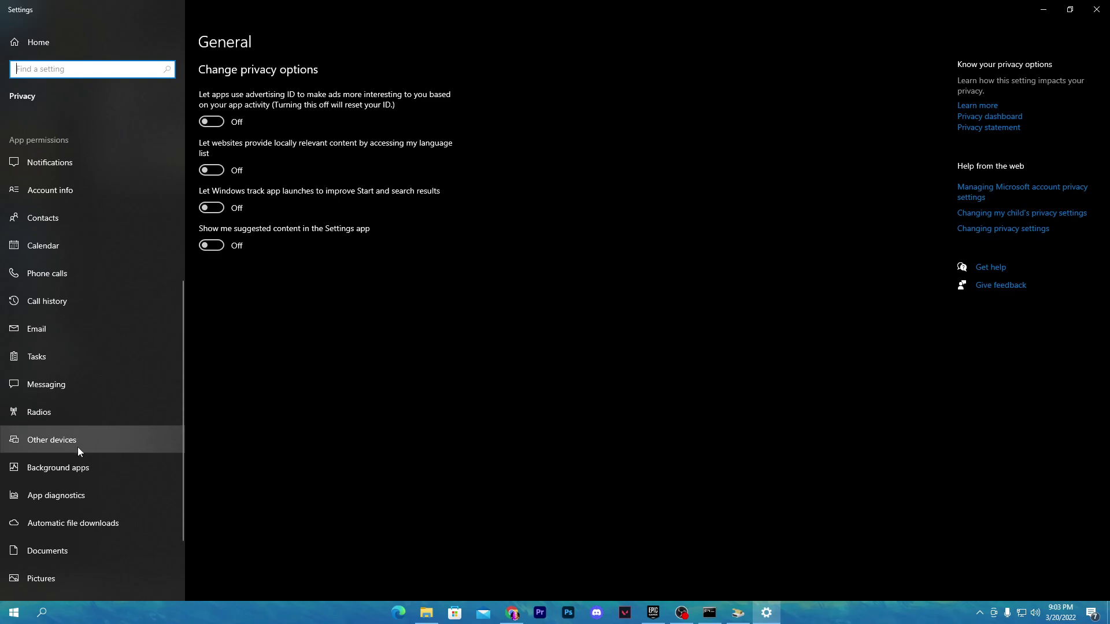
pyautogui.click(82, 469)
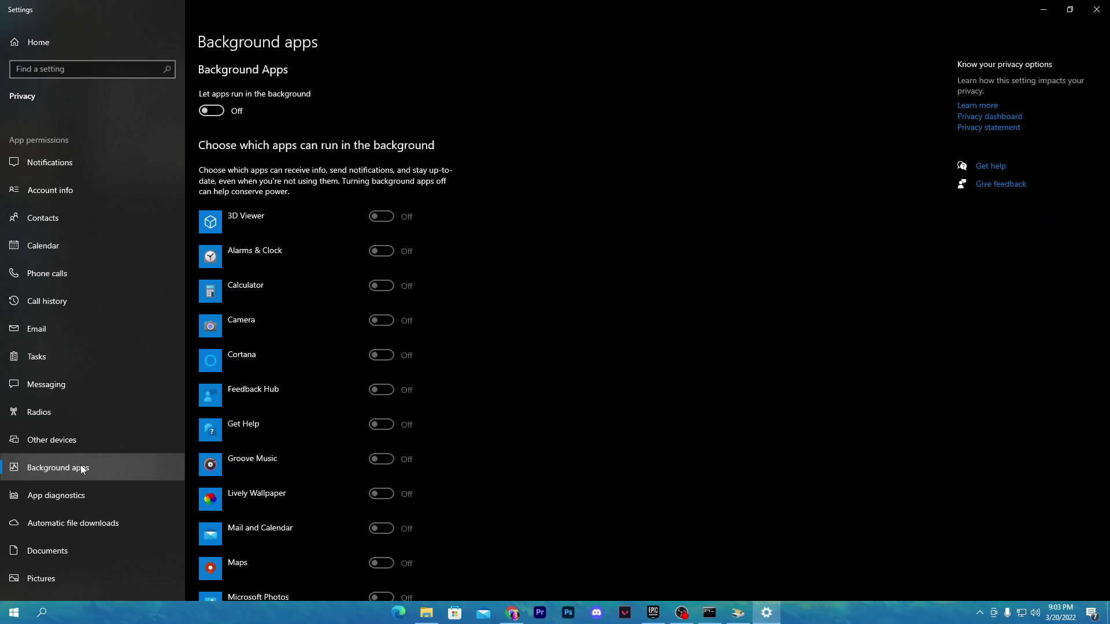
pyautogui.click(213, 111)
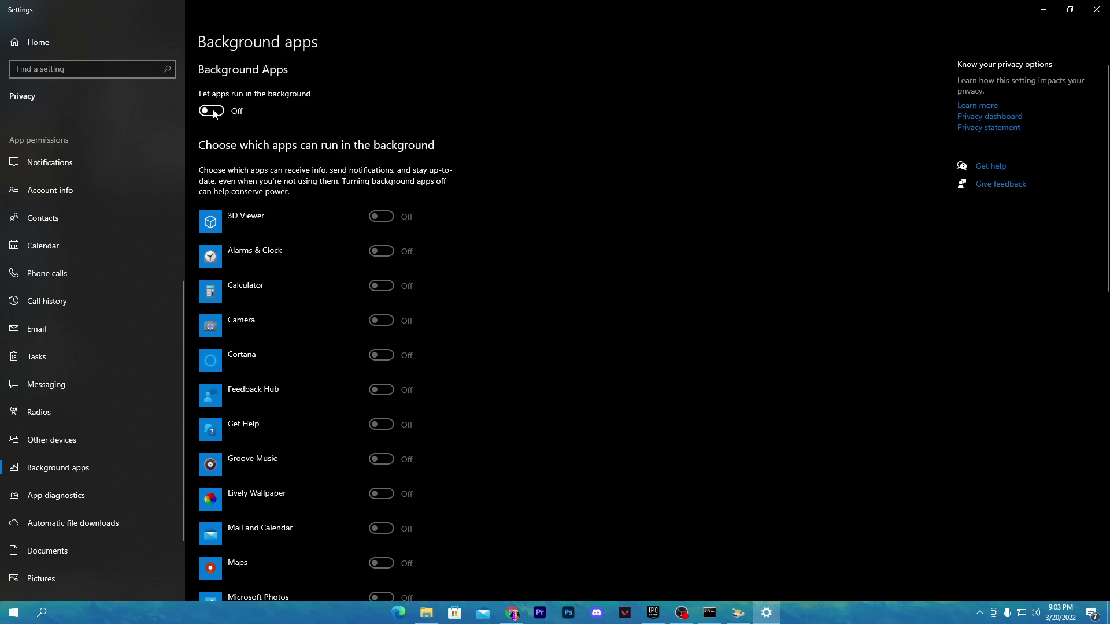
pyautogui.click(213, 111)
pyautogui.scroll(-12, 359, 247)
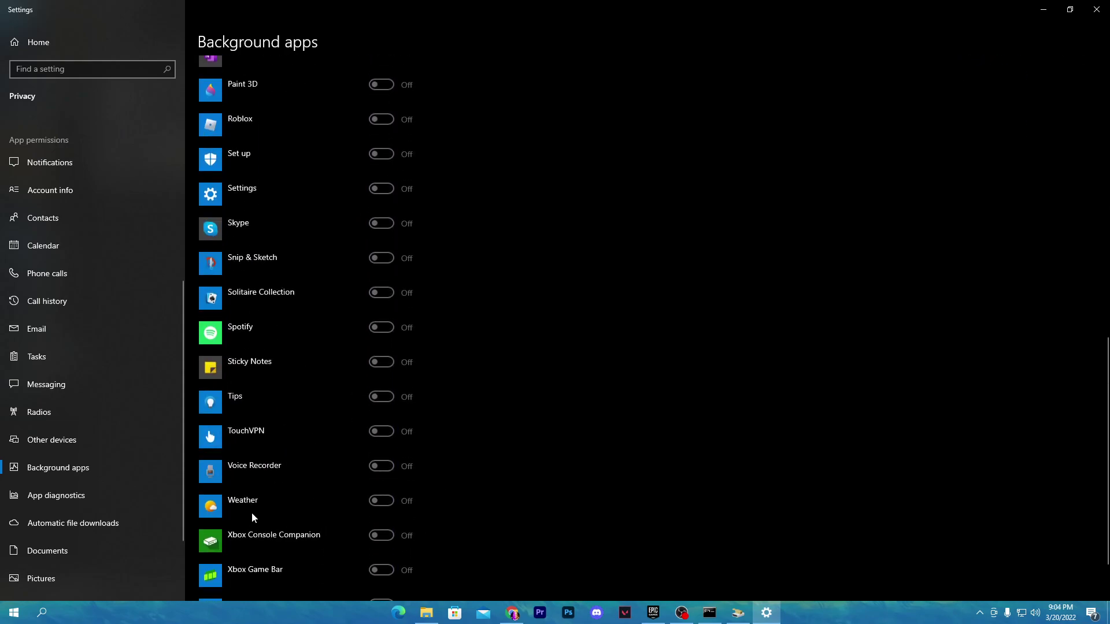
pyautogui.click(1097, 9)
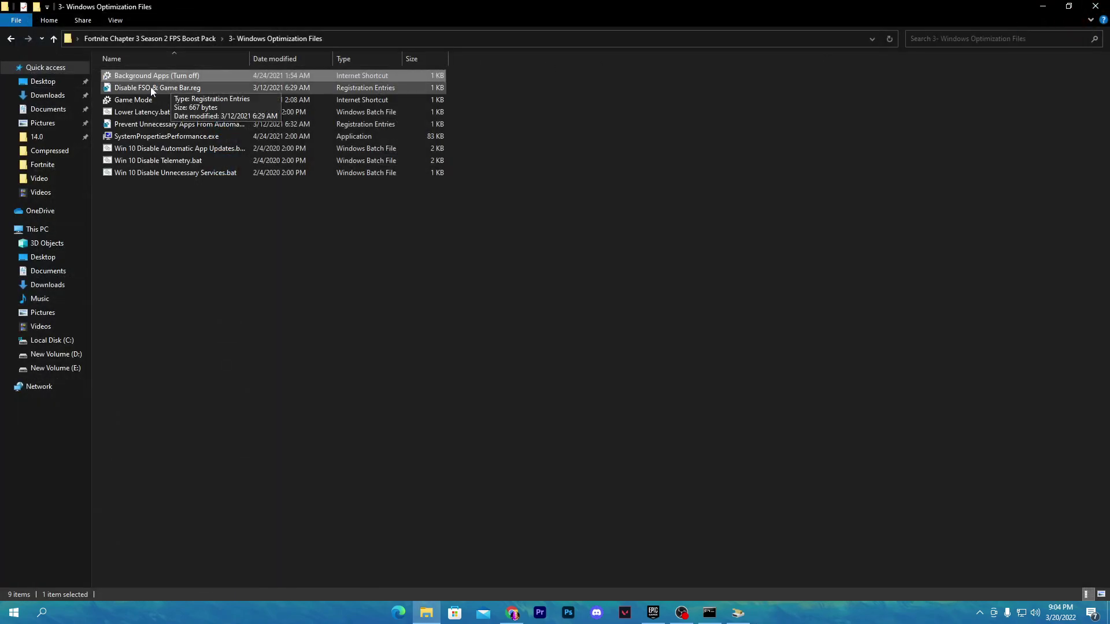
# Merge Disable FSO & Game Bar.reg into the registry.
pyautogui.doubleClick(127, 88)
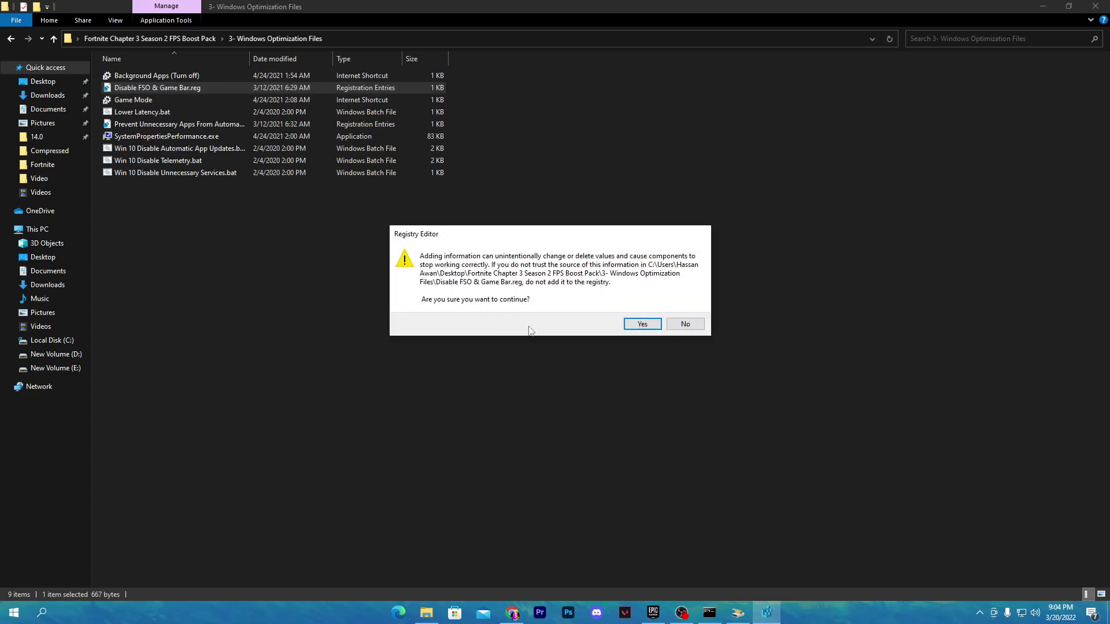
pyautogui.click(643, 323)
pyautogui.click(684, 311)
# Check the Game Mode setting through its shortcut, look into Update & Security, and close Settings.
pyautogui.click(122, 99)
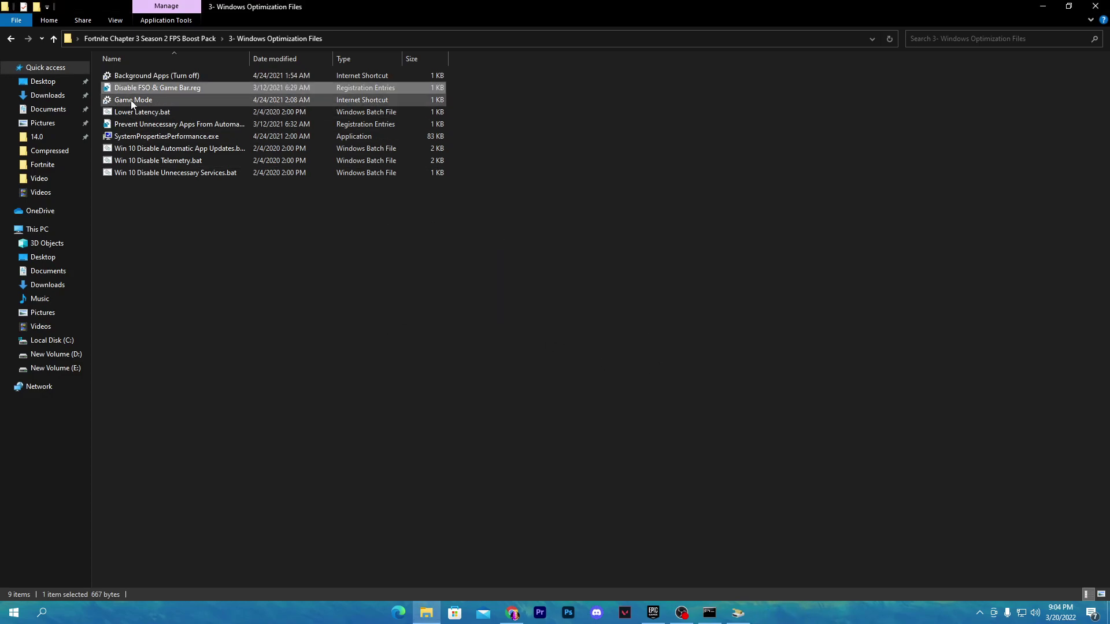
pyautogui.doubleClick(160, 99)
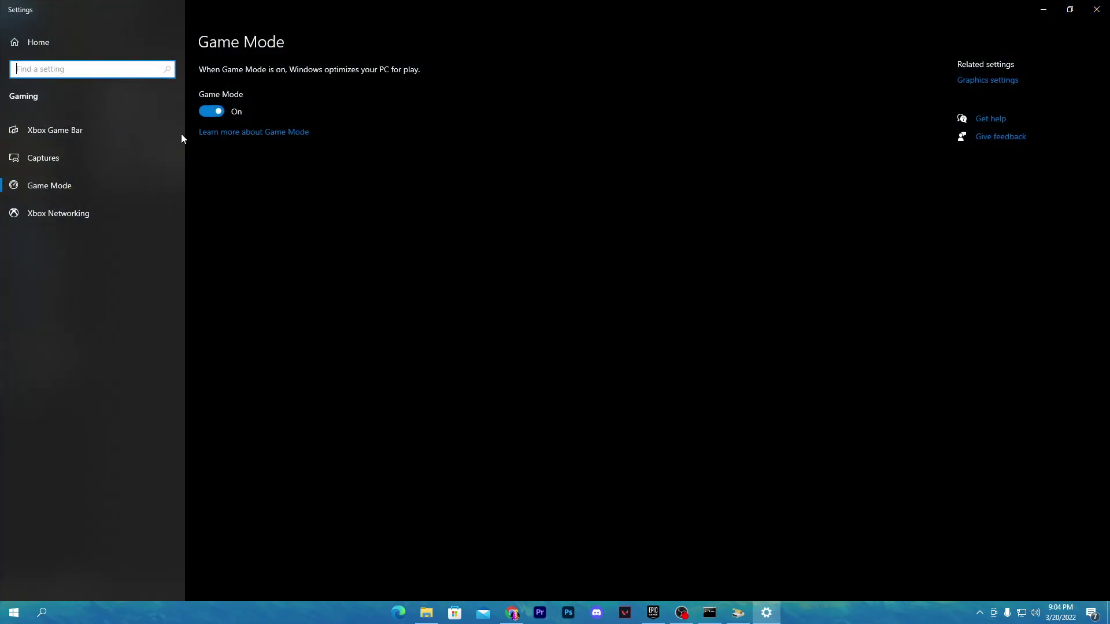
pyautogui.click(48, 44)
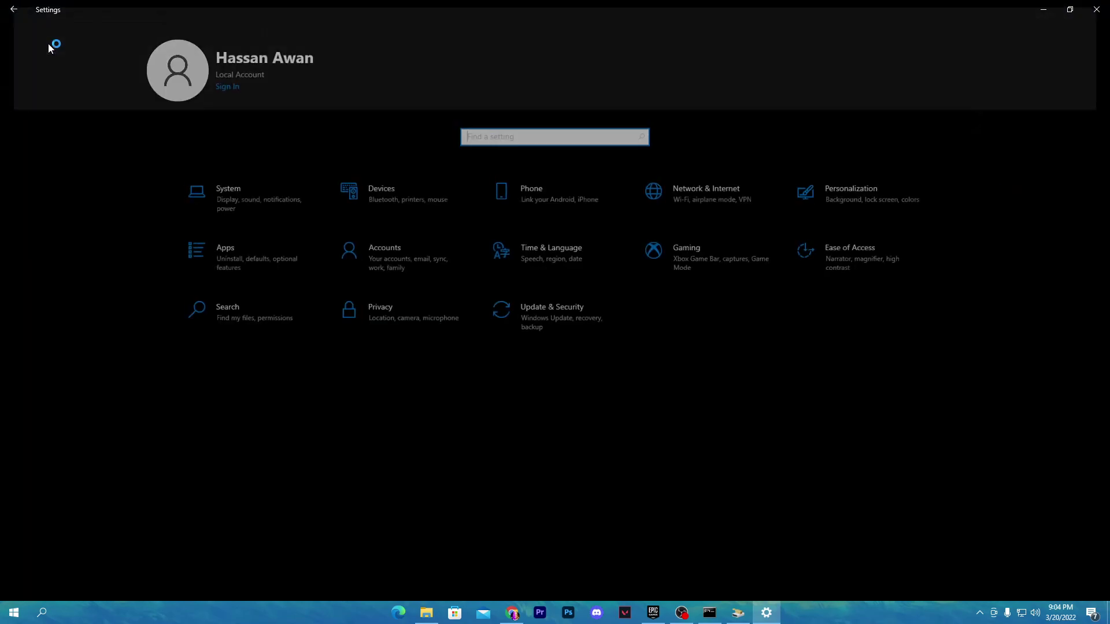
pyautogui.click(579, 333)
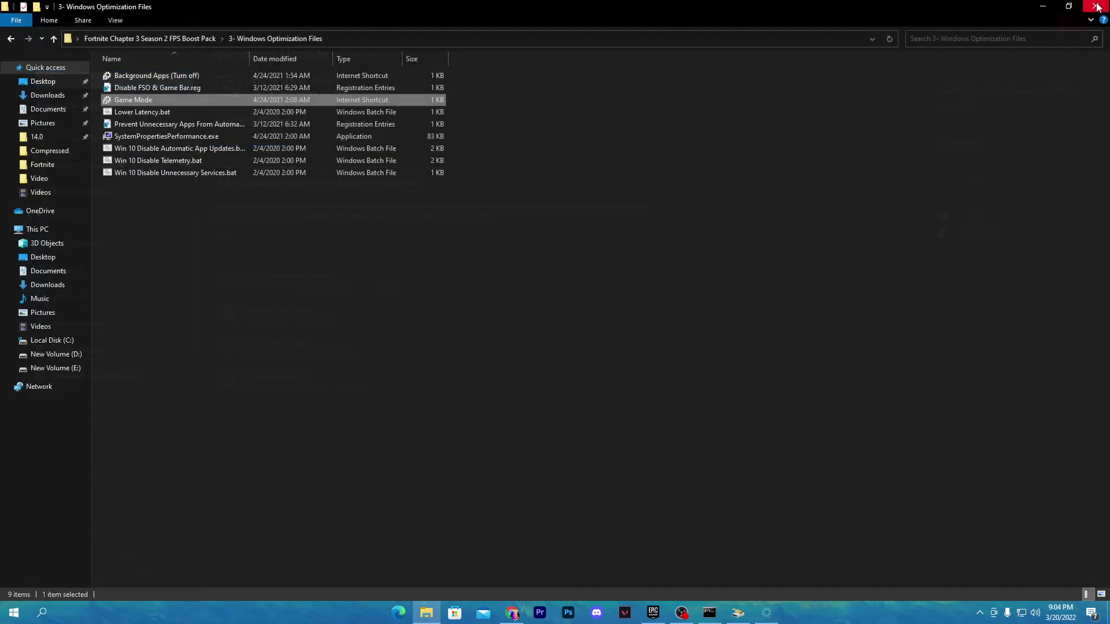
pyautogui.click(1097, 9)
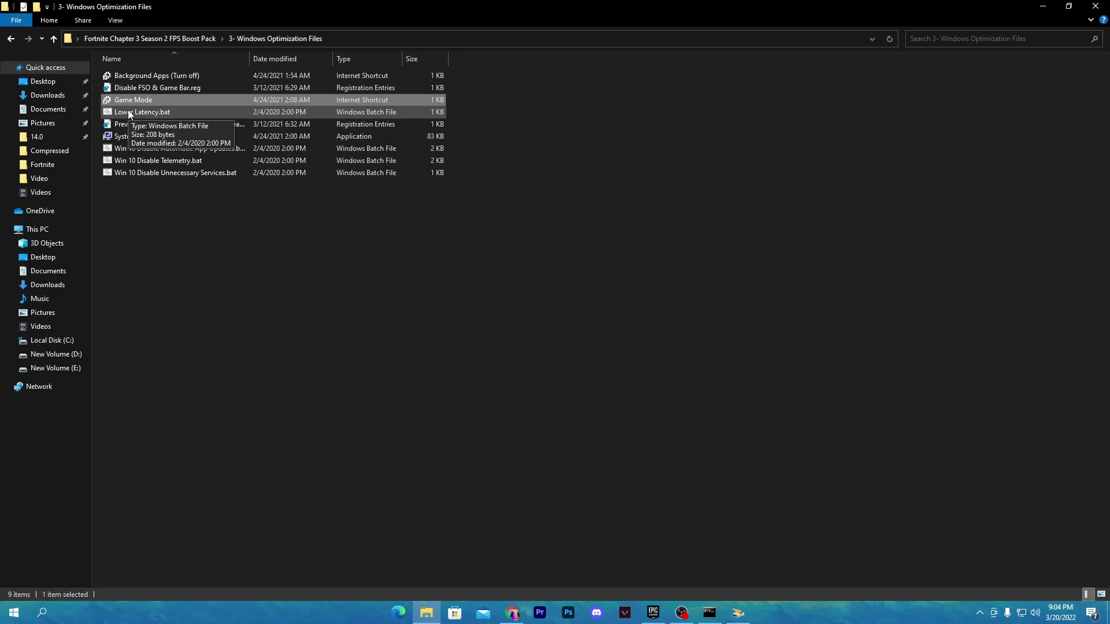
# Run Lower Latency.bat and merge Prevent Unnecessary Apps From Automatically Starting.reg into the registry.
pyautogui.doubleClick(240, 113)
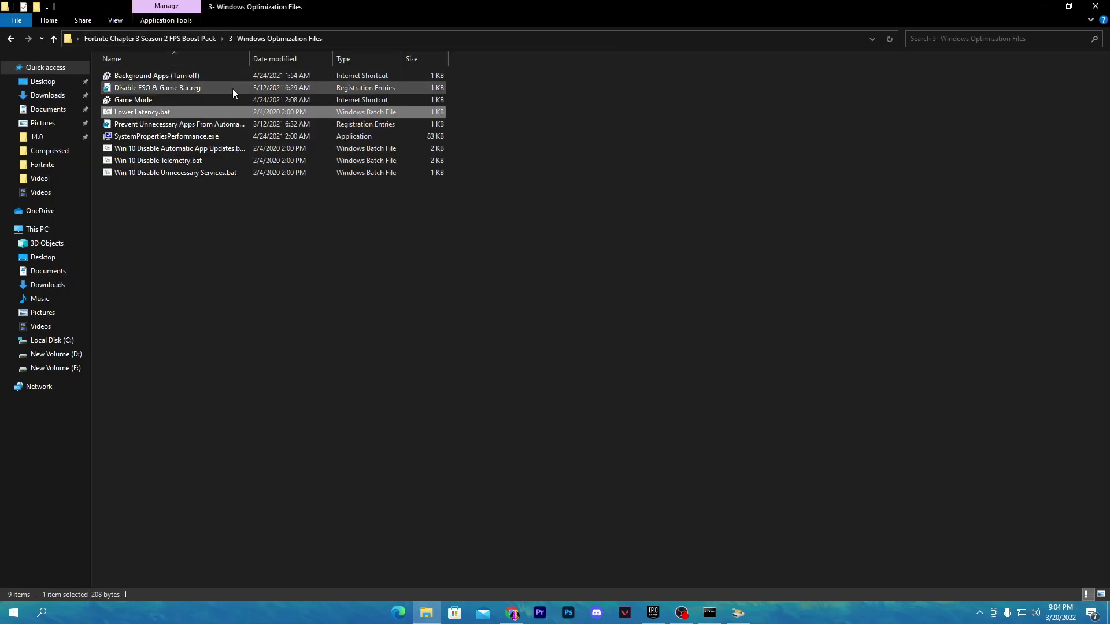
pyautogui.doubleClick(179, 125)
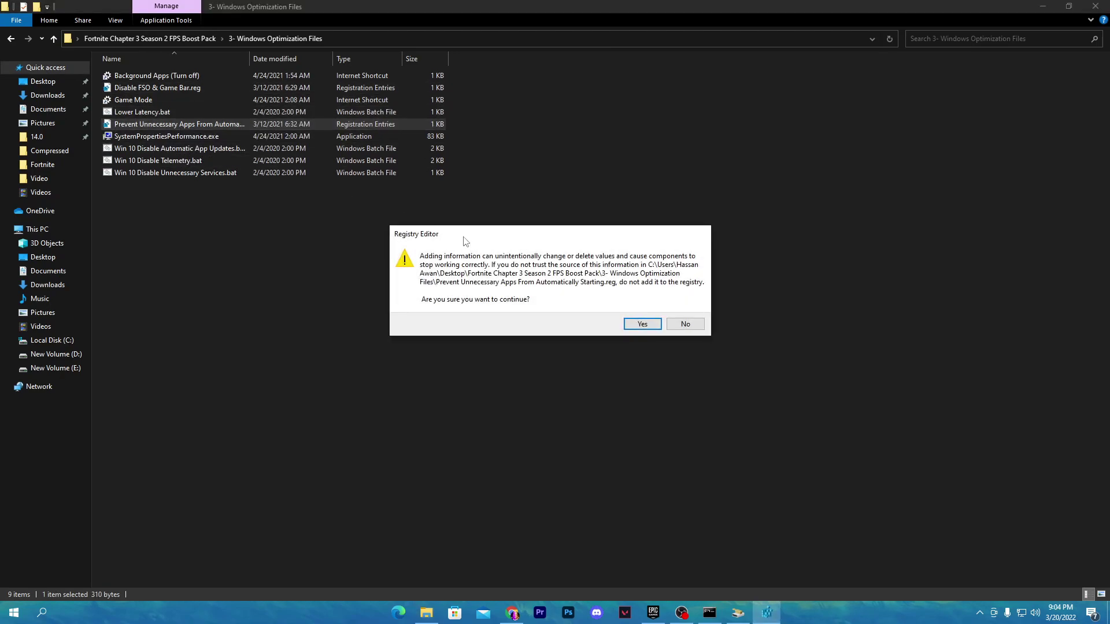
pyautogui.click(643, 324)
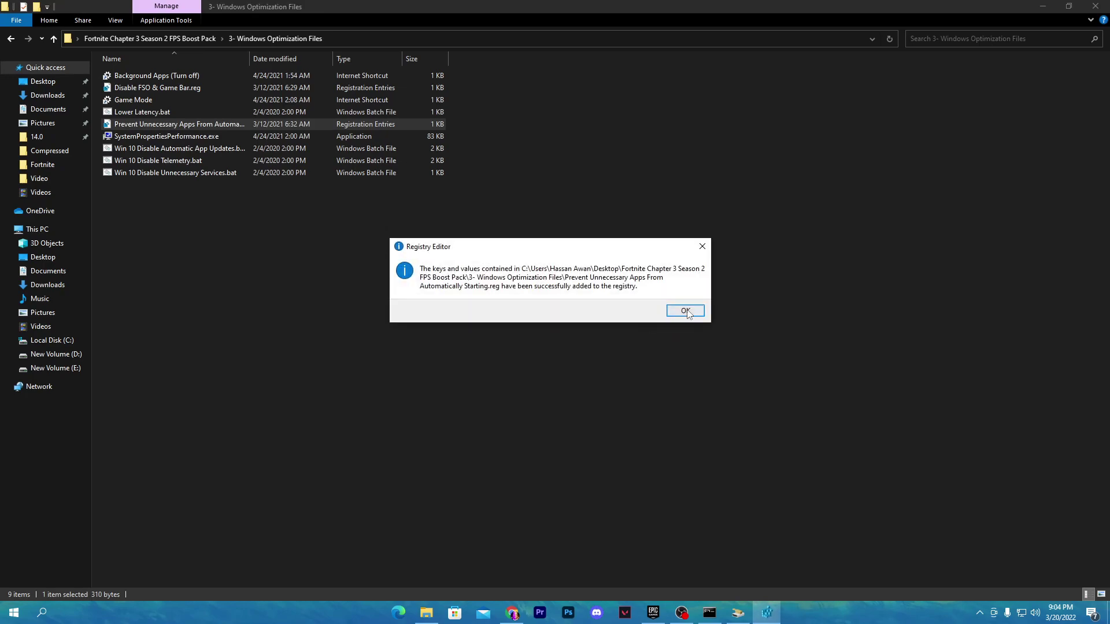
pyautogui.click(686, 311)
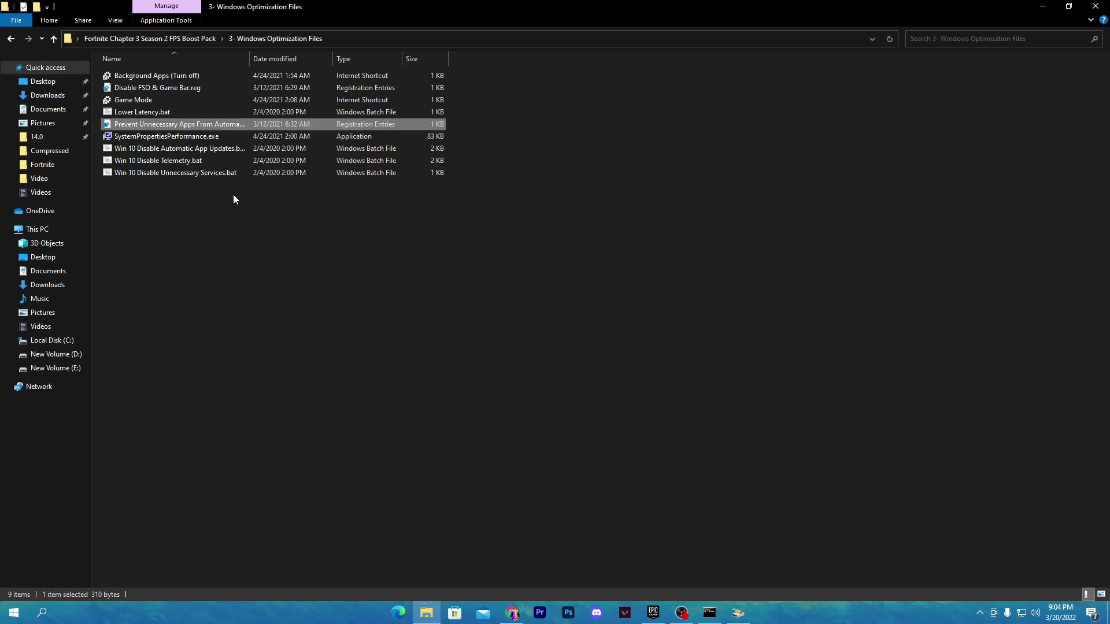
# Launch SystemPropertiesPerformance.exe, apply Adjust for best performance to the visual effects, and close Performance Options.
pyautogui.click(198, 136)
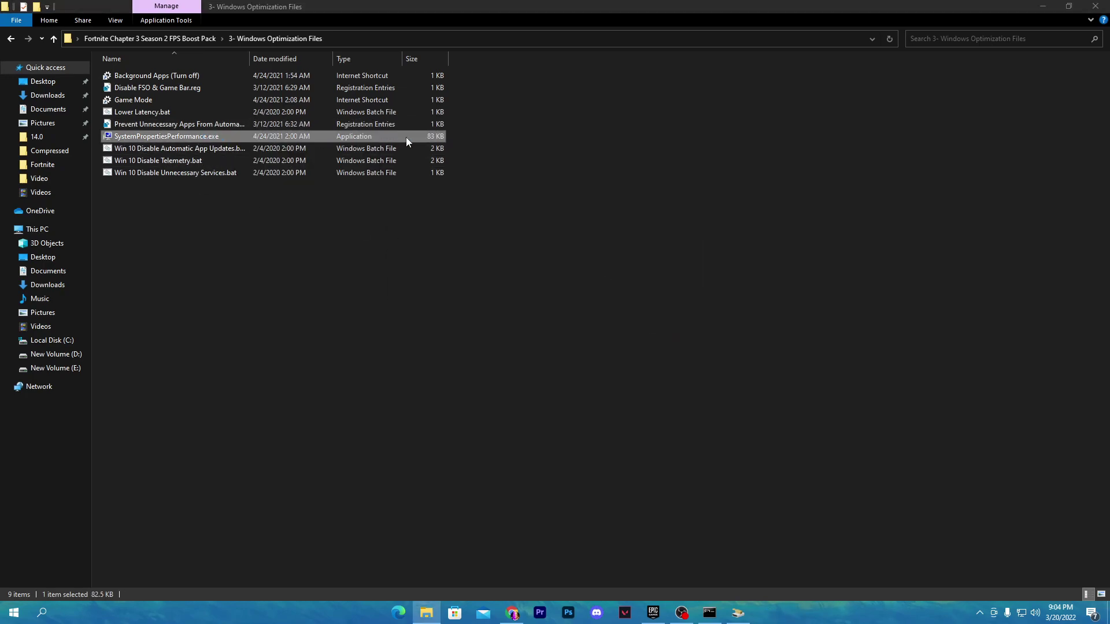
pyautogui.moveTo(149, 68); pyautogui.dragTo(598, 74)
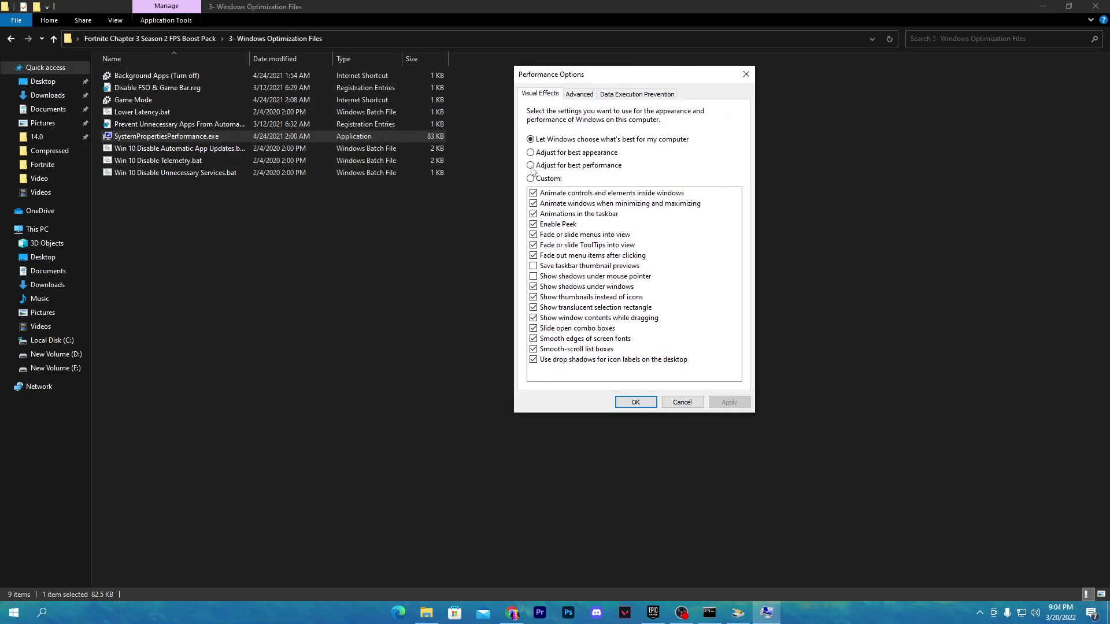
pyautogui.click(598, 171)
pyautogui.moveTo(617, 73)
pyautogui.mouseDown()
pyautogui.moveTo(581, 78)
pyautogui.moveTo(611, 87)
pyautogui.mouseUp()
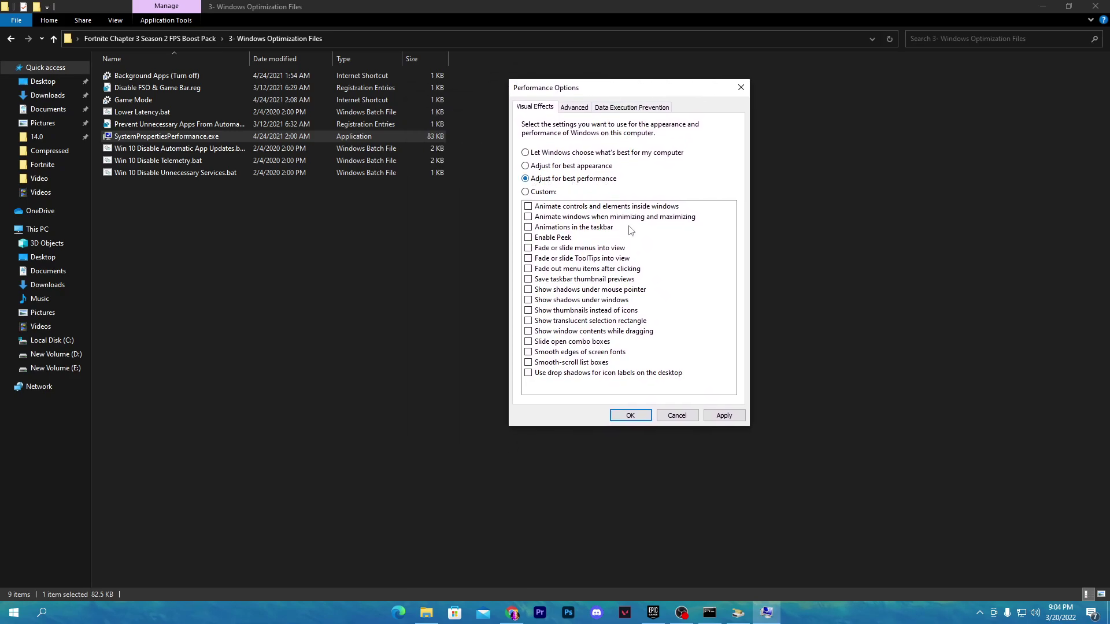
pyautogui.click(722, 415)
pyautogui.click(677, 416)
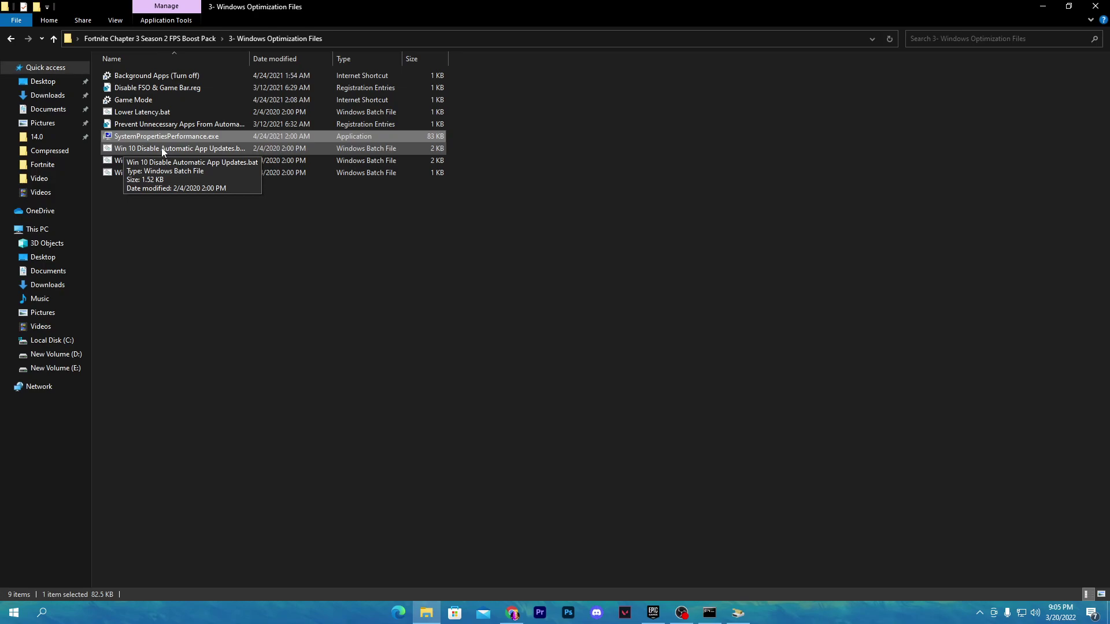
# Run the Win 10 Disable Automatic App Updates, Disable Telemetry and Disable Unnecessary Services batch files, and return to the boost pack folder.
pyautogui.doubleClick(206, 149)
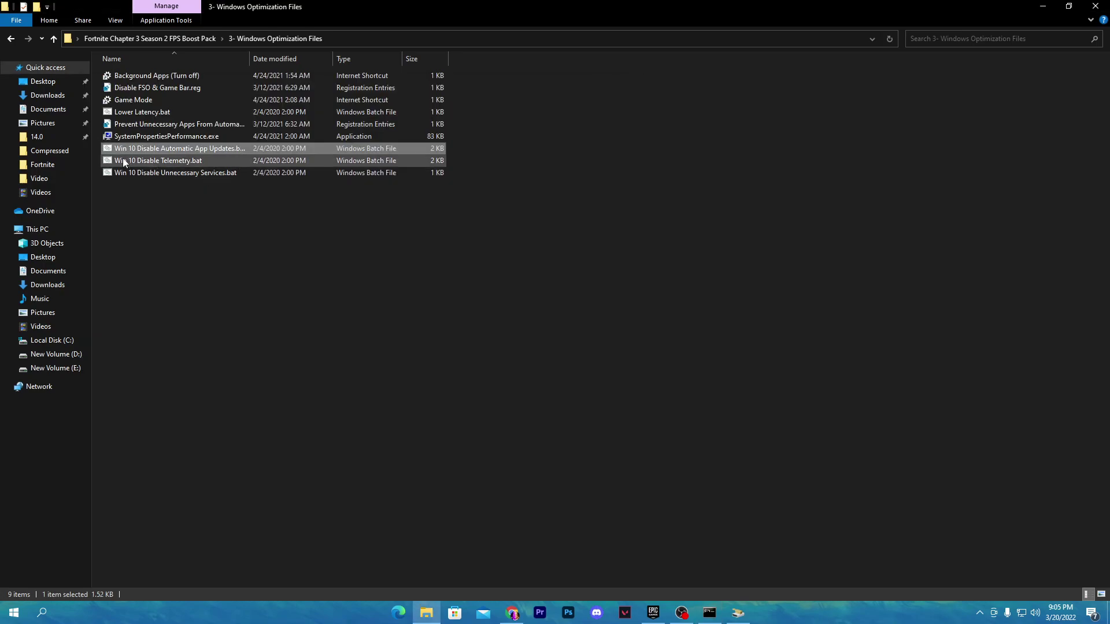
pyautogui.doubleClick(168, 161)
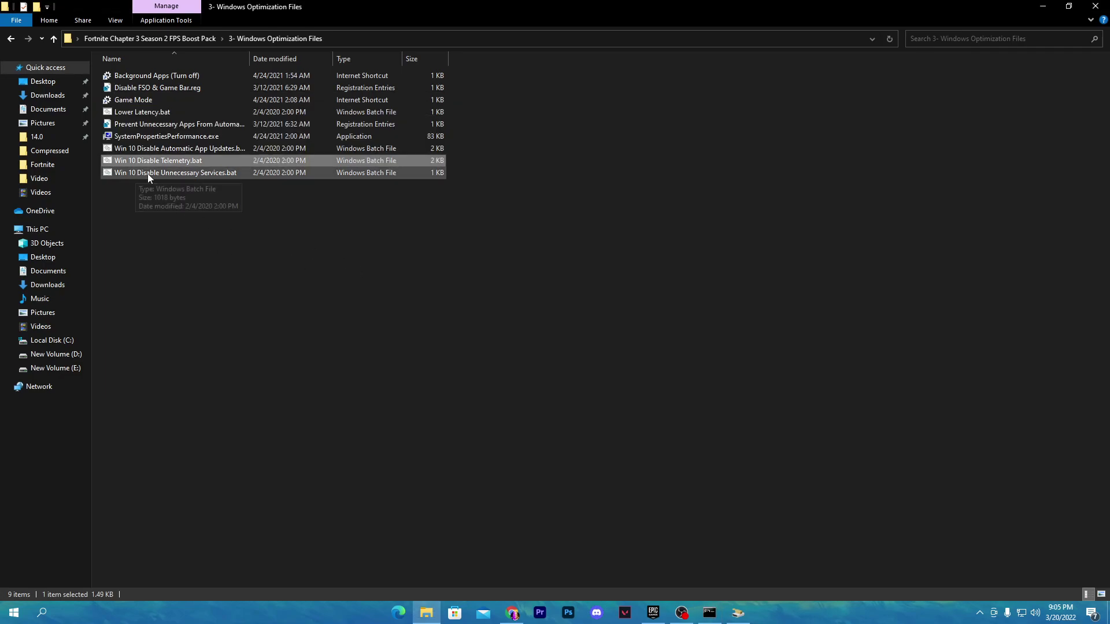
pyautogui.doubleClick(228, 173)
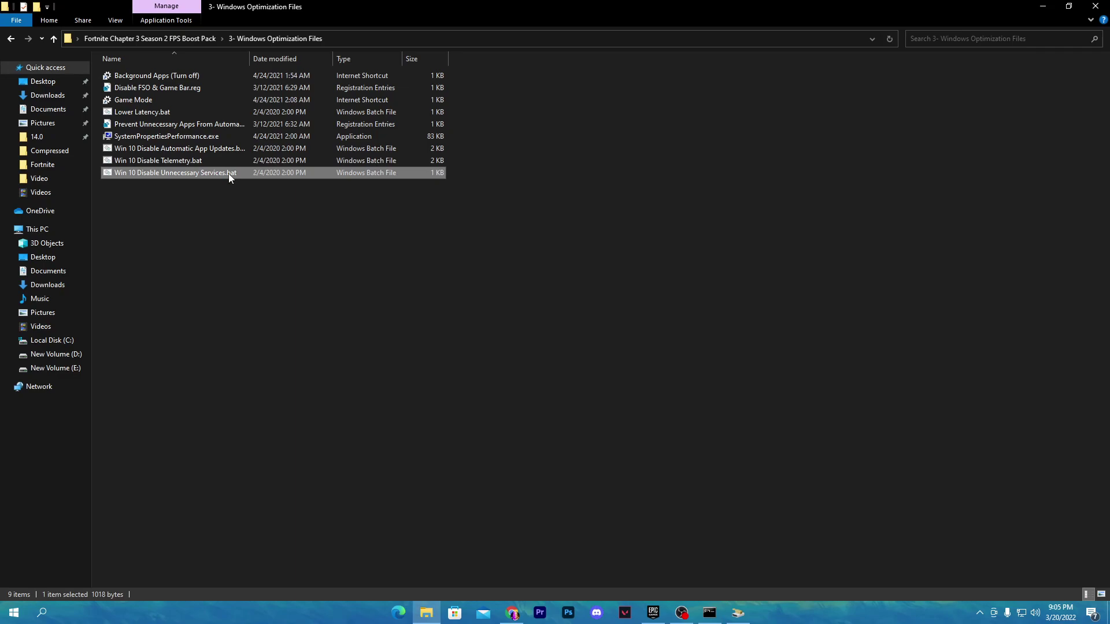
pyautogui.hotkey('alt', 'Up')
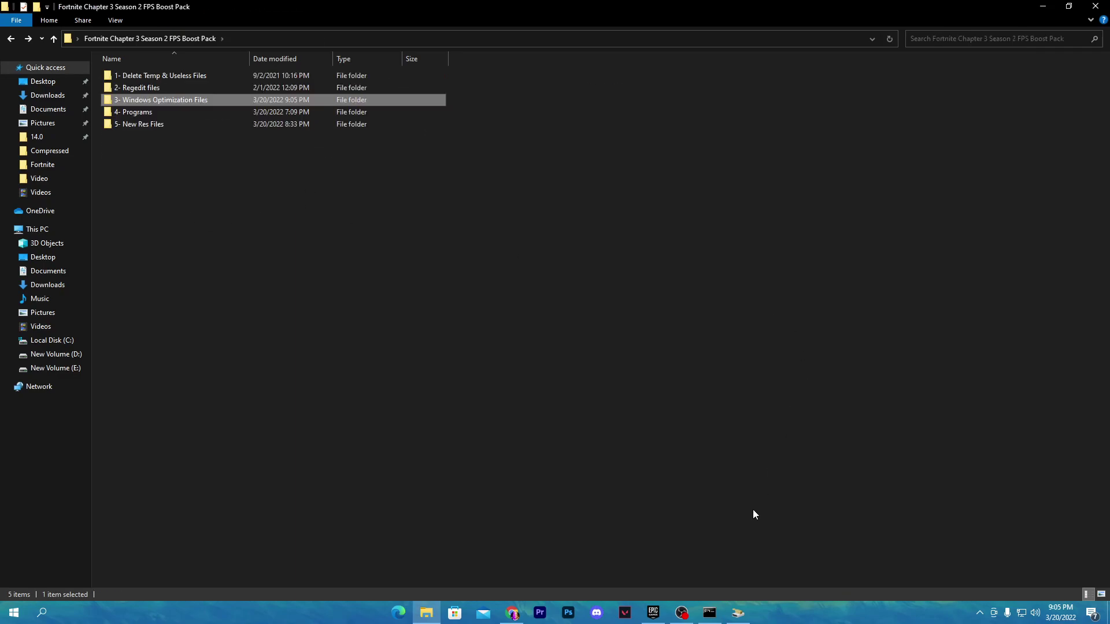
# Check the progress of Disk Cleanup and the file deletion log in the command window, and return to the boost pack folder.
pyautogui.click(739, 612)
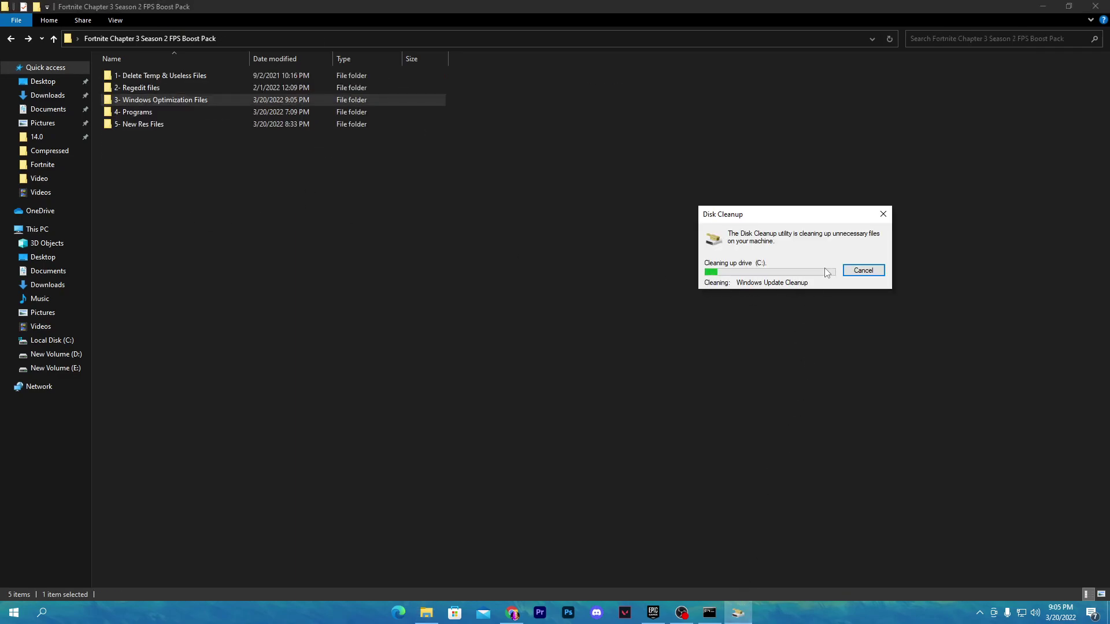
pyautogui.moveTo(753, 216); pyautogui.dragTo(937, 120)
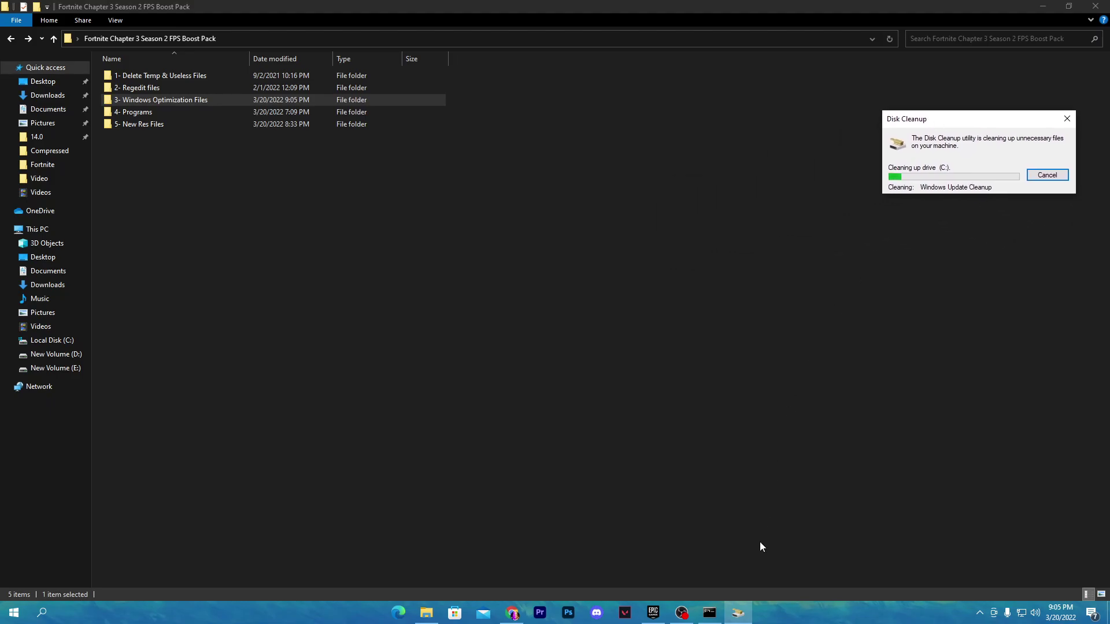
pyautogui.click(710, 612)
pyautogui.click(706, 345)
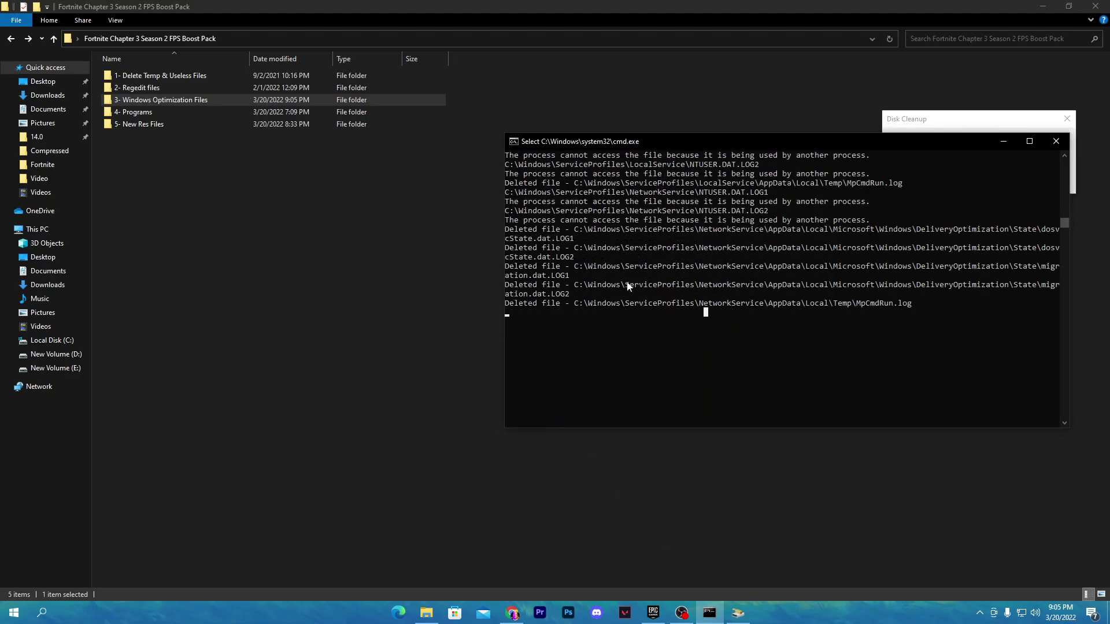
pyautogui.scroll(4, 614, 294)
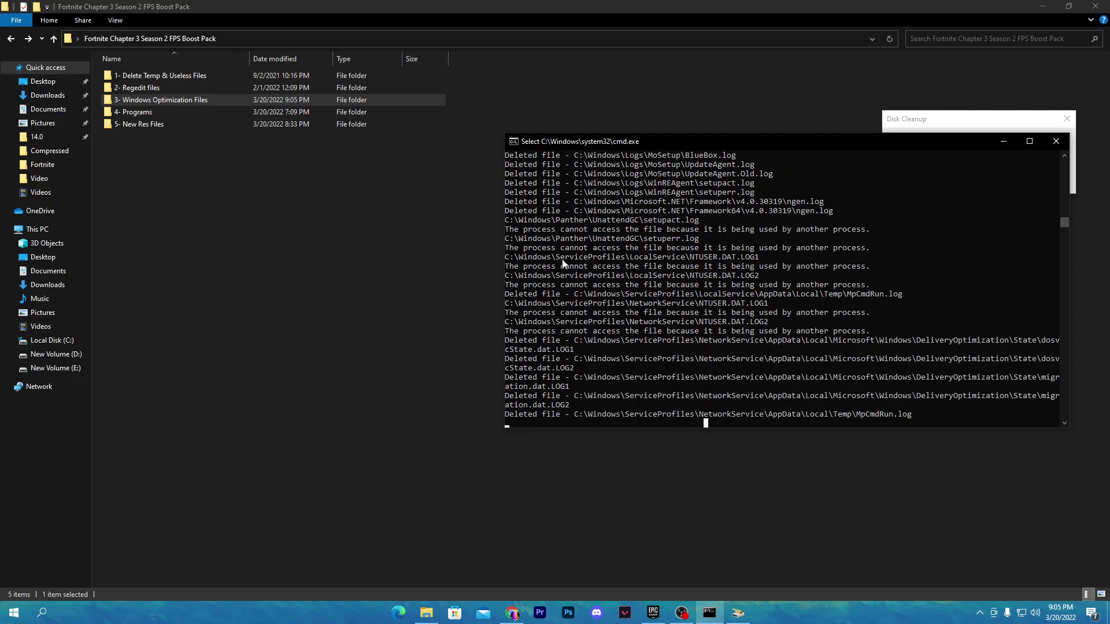
pyautogui.scroll(-2, 563, 255)
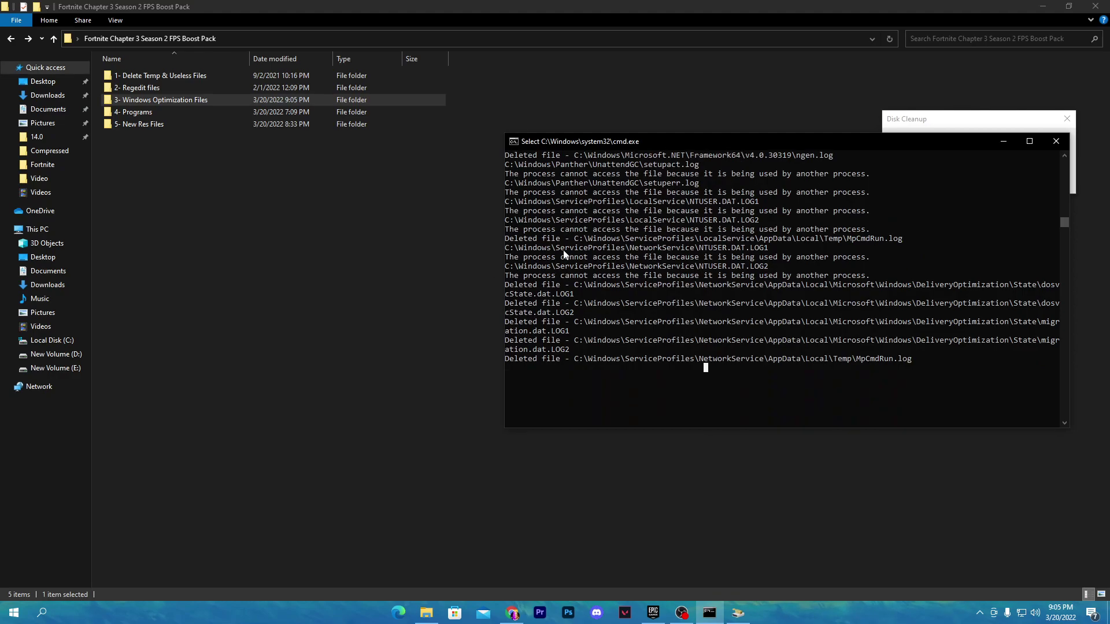
pyautogui.click(283, 209)
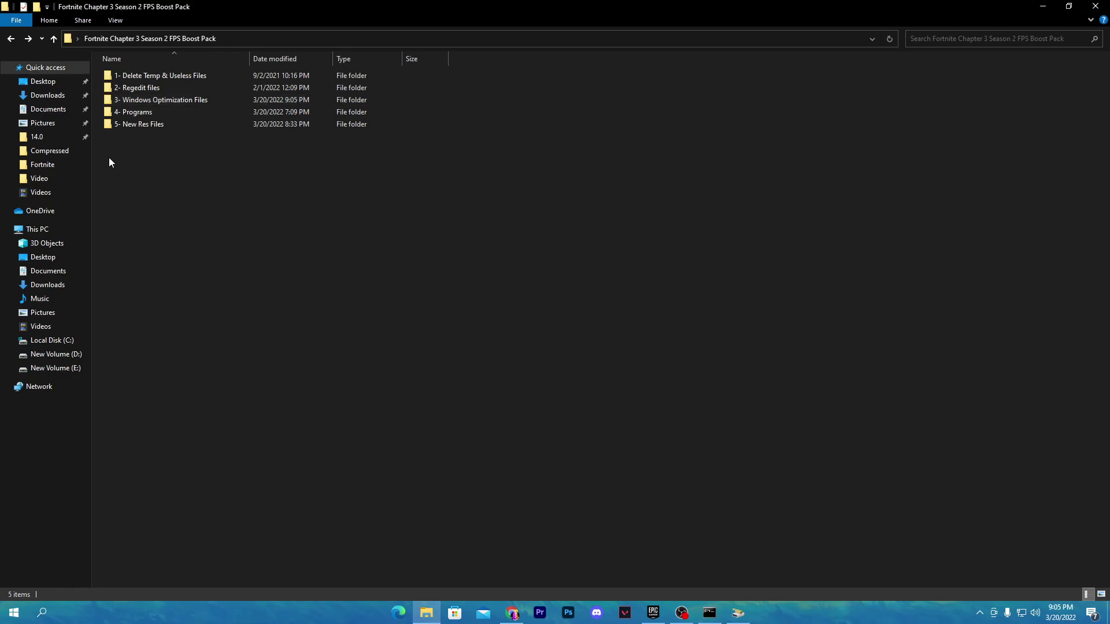
# Install ParkControl in English with parkcontrolsetup64.exe from the 4- Programs folder, accepting the default setup options.
pyautogui.doubleClick(147, 113)
pyautogui.moveTo(146, 113); pyautogui.dragTo(511, 74)
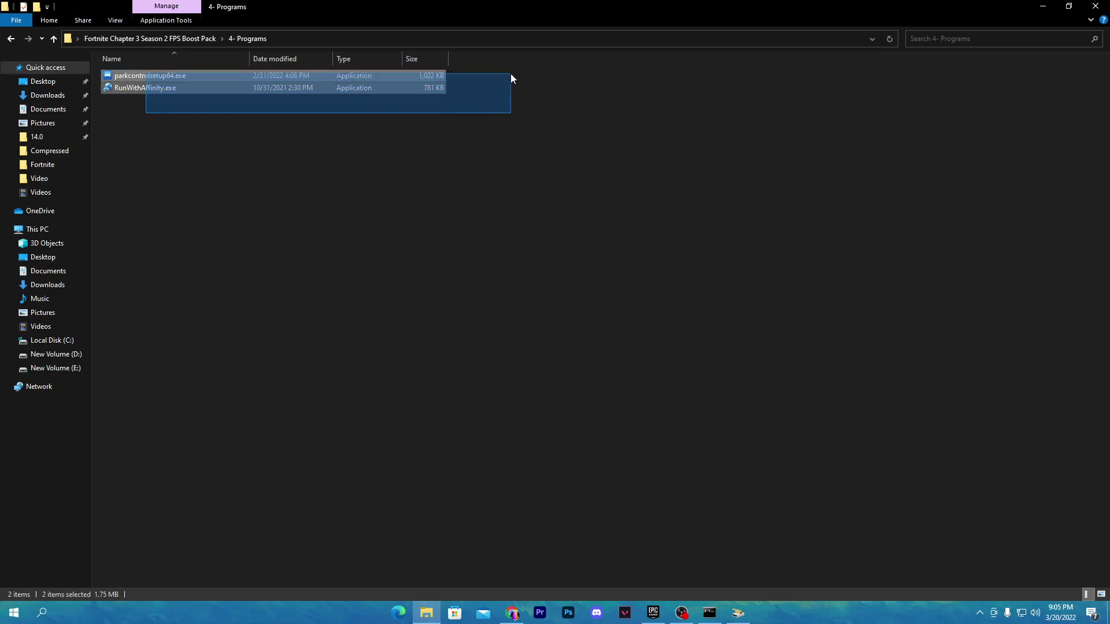
pyautogui.click(146, 95)
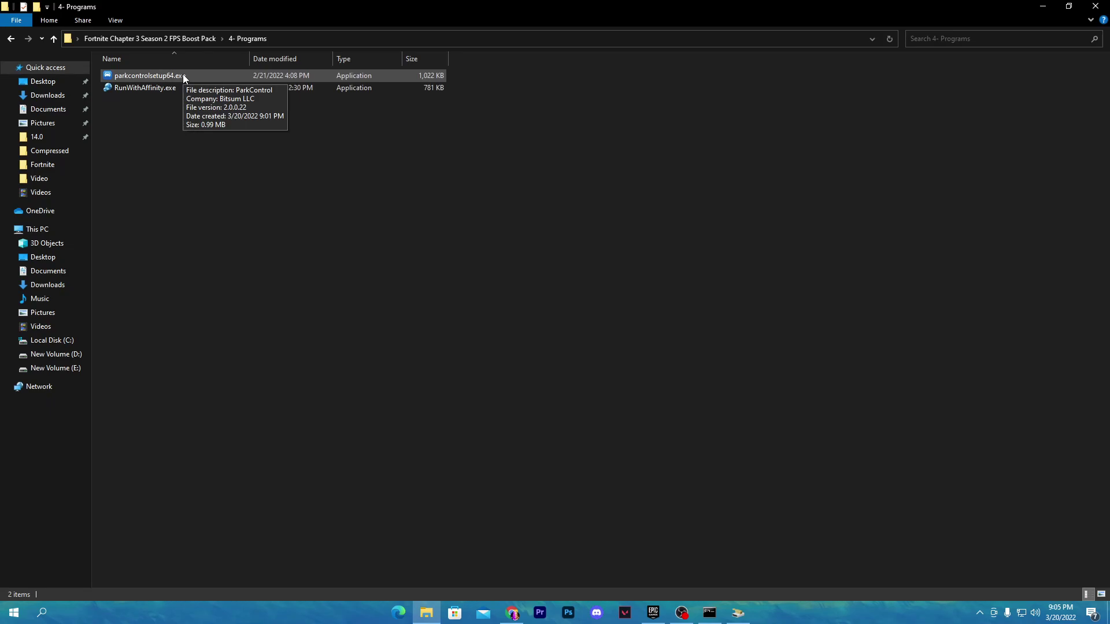
pyautogui.doubleClick(153, 73)
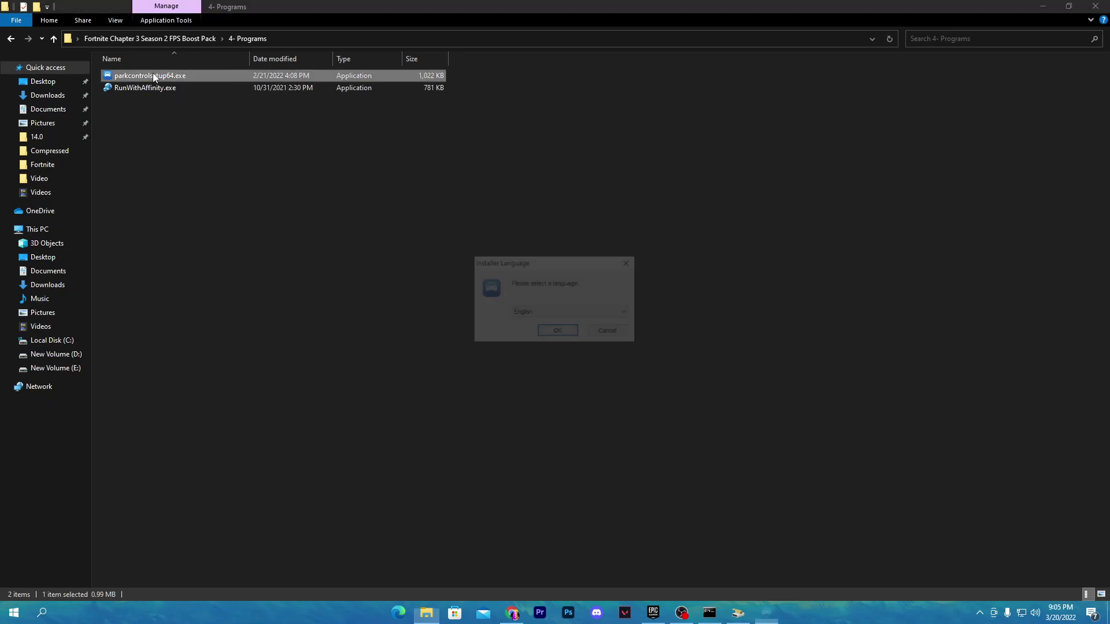
pyautogui.click(556, 333)
pyautogui.click(617, 397)
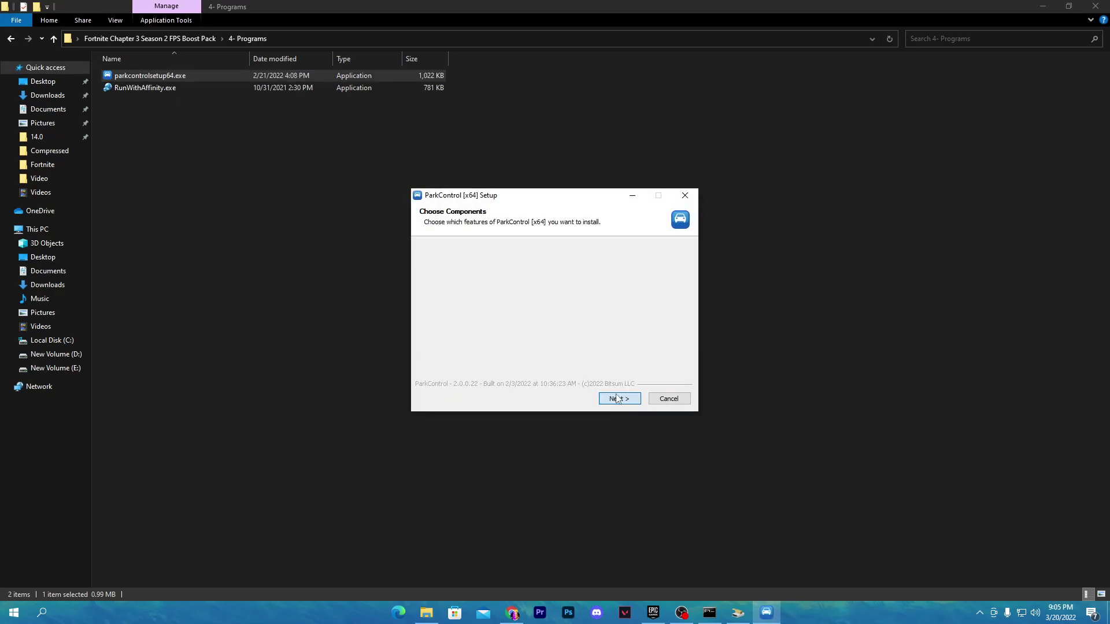
pyautogui.click(617, 398)
pyautogui.click(617, 395)
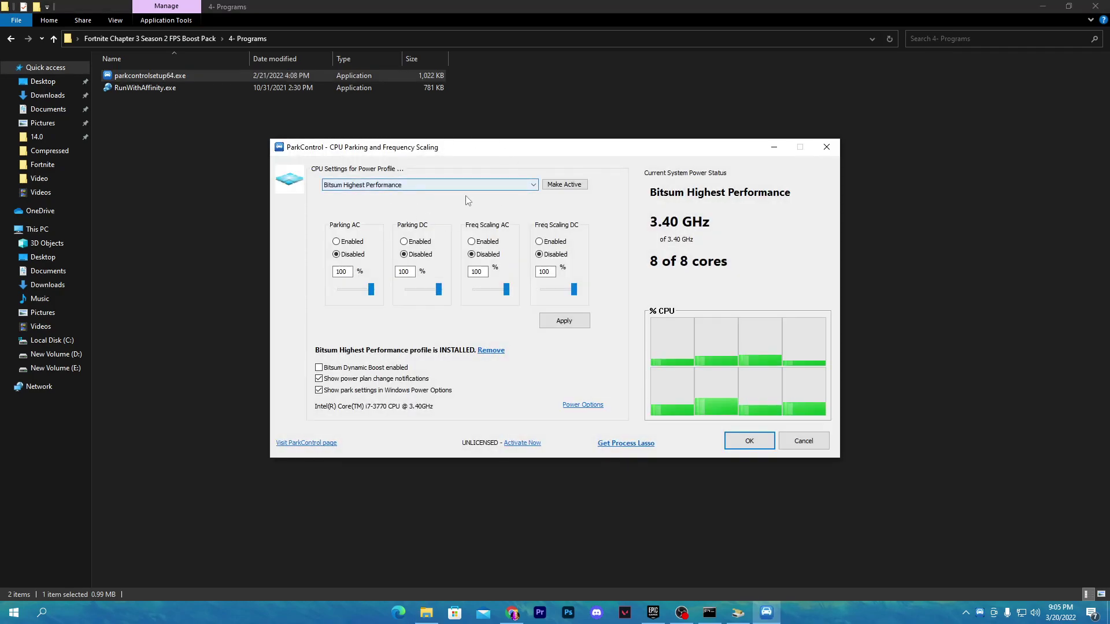
# Make Bitsum Highest Performance the active power profile in ParkControl and apply its CPU parking and frequency scaling settings.
pyautogui.click(533, 185)
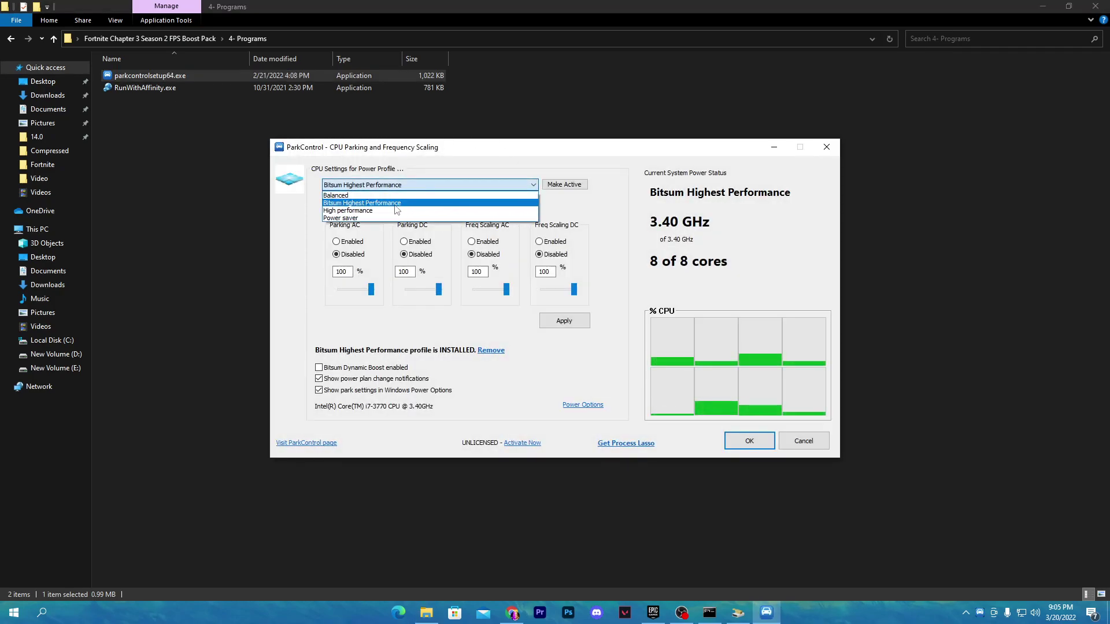
pyautogui.click(344, 204)
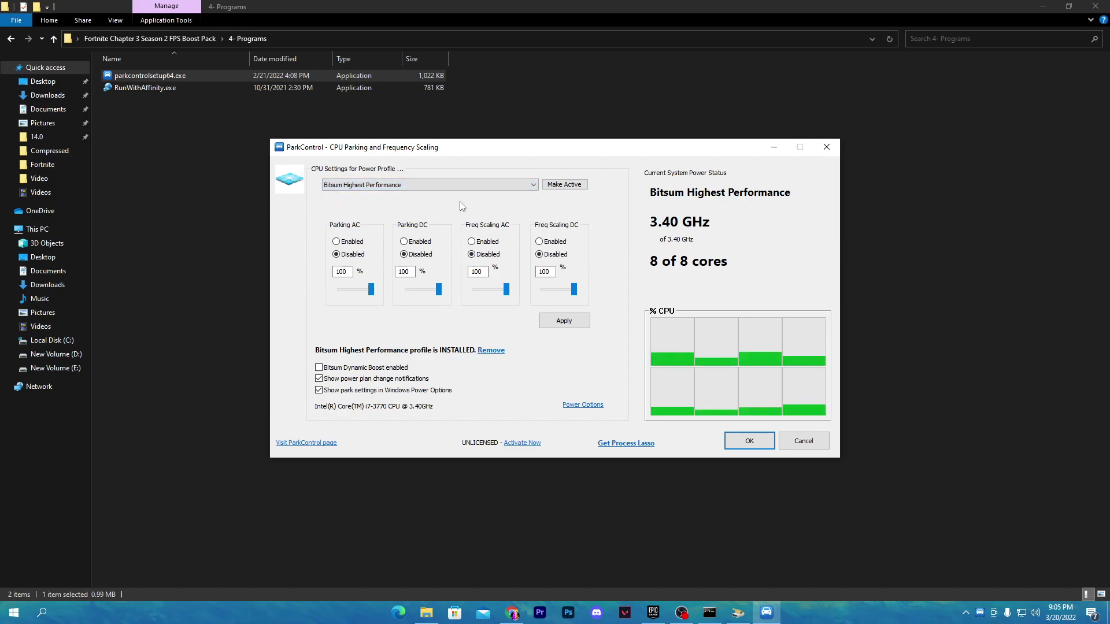
pyautogui.click(566, 186)
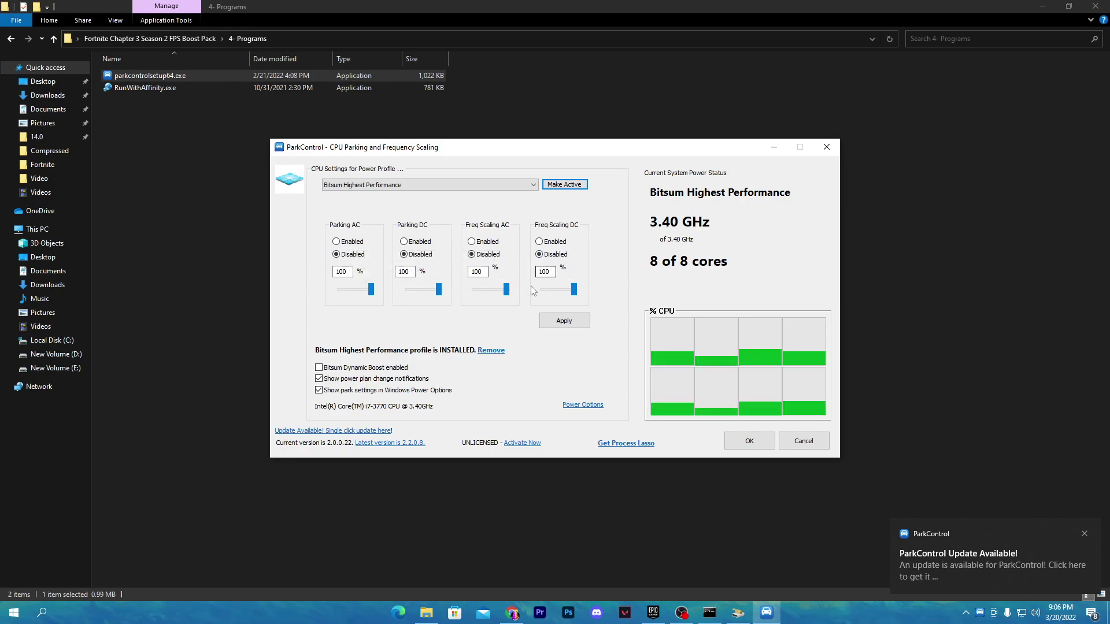
pyautogui.click(556, 321)
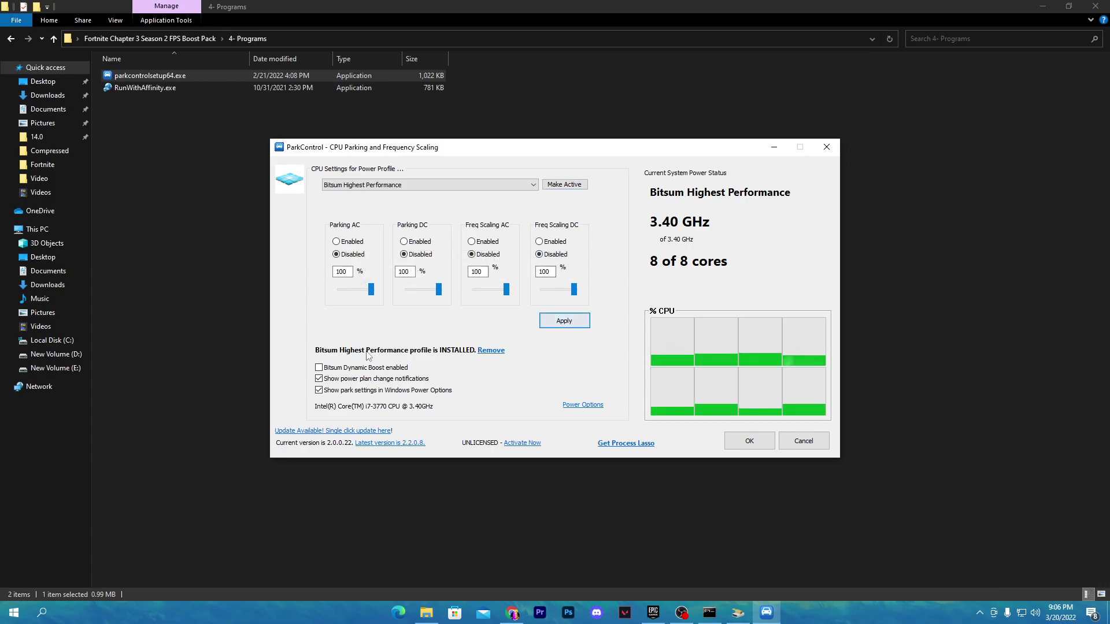
# Enable Bitsum Dynamic Boost with Bitsum Highest Performance as the idle profile, and accept the ParkControl settings.
pyautogui.click(319, 369)
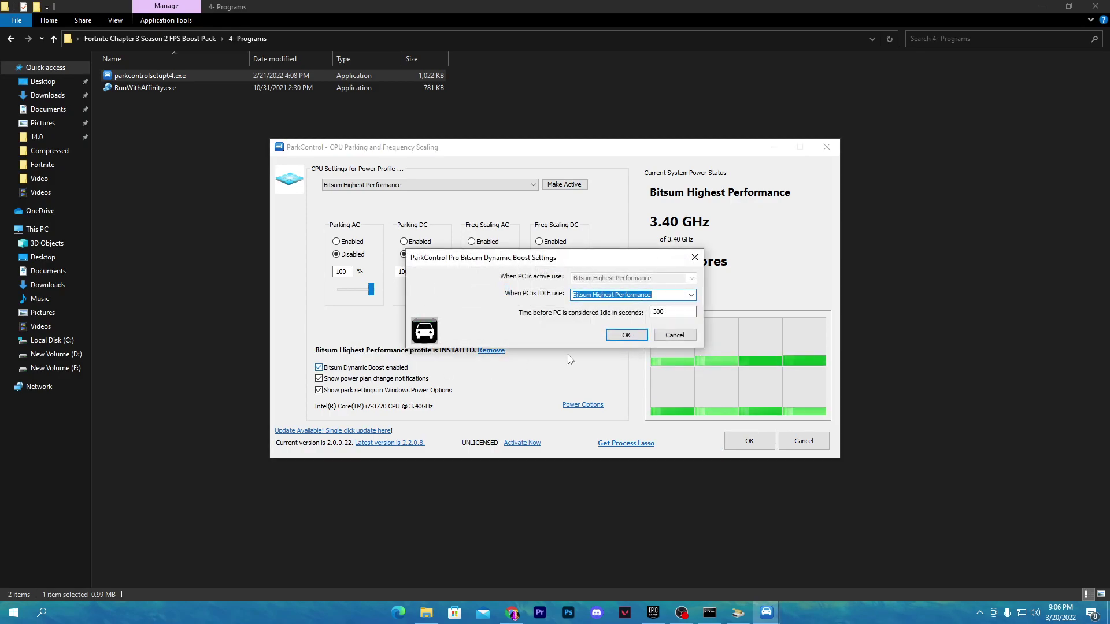
pyautogui.click(691, 295)
pyautogui.click(692, 295)
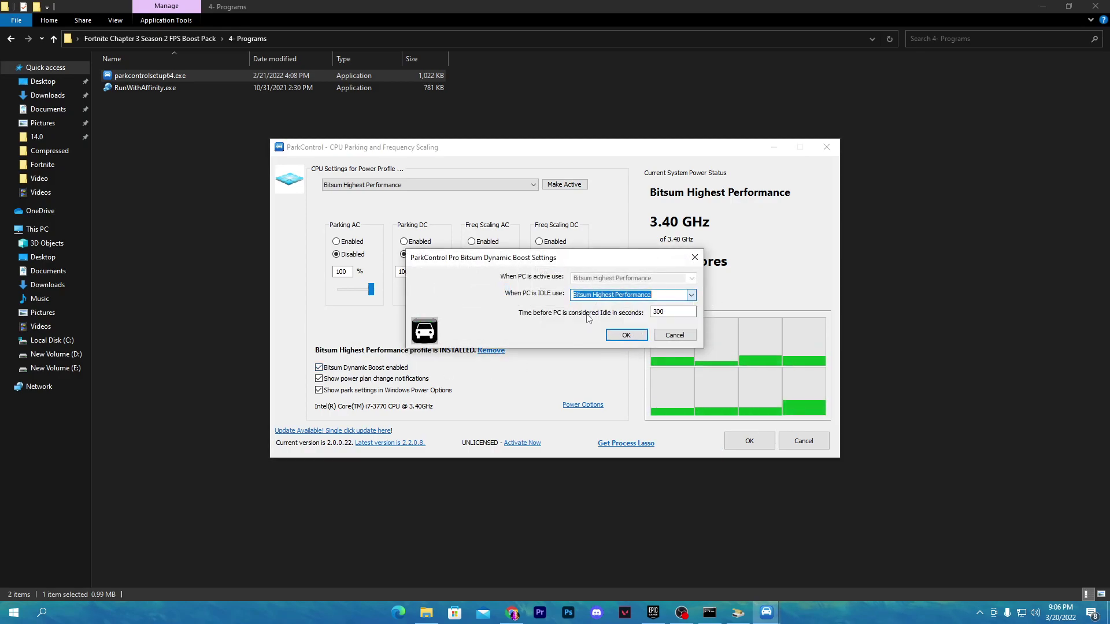
pyautogui.click(625, 335)
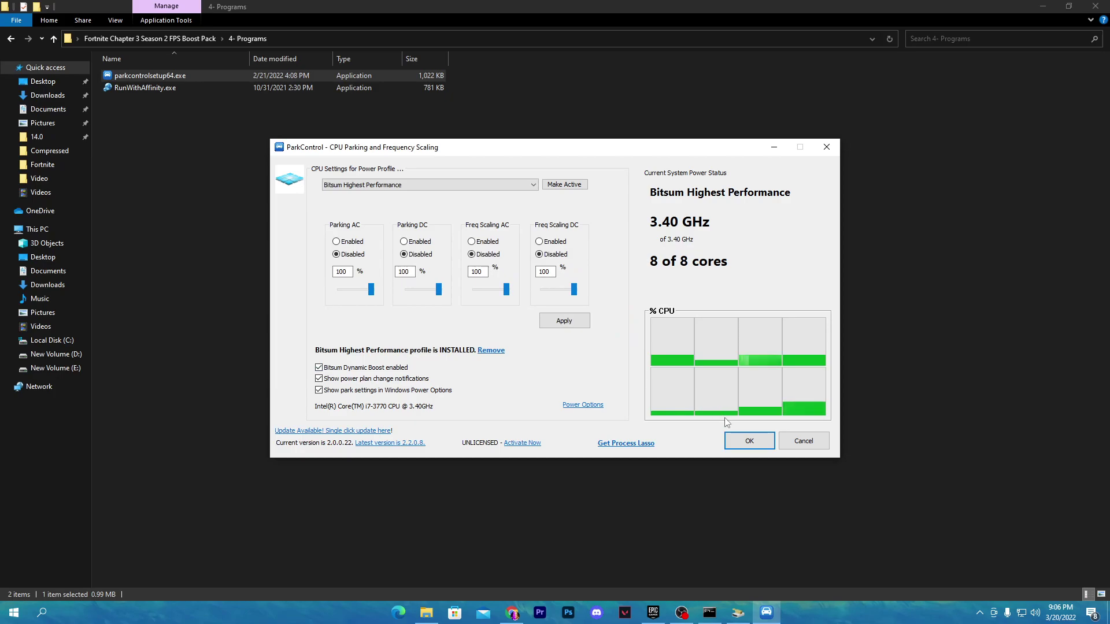
pyautogui.click(748, 441)
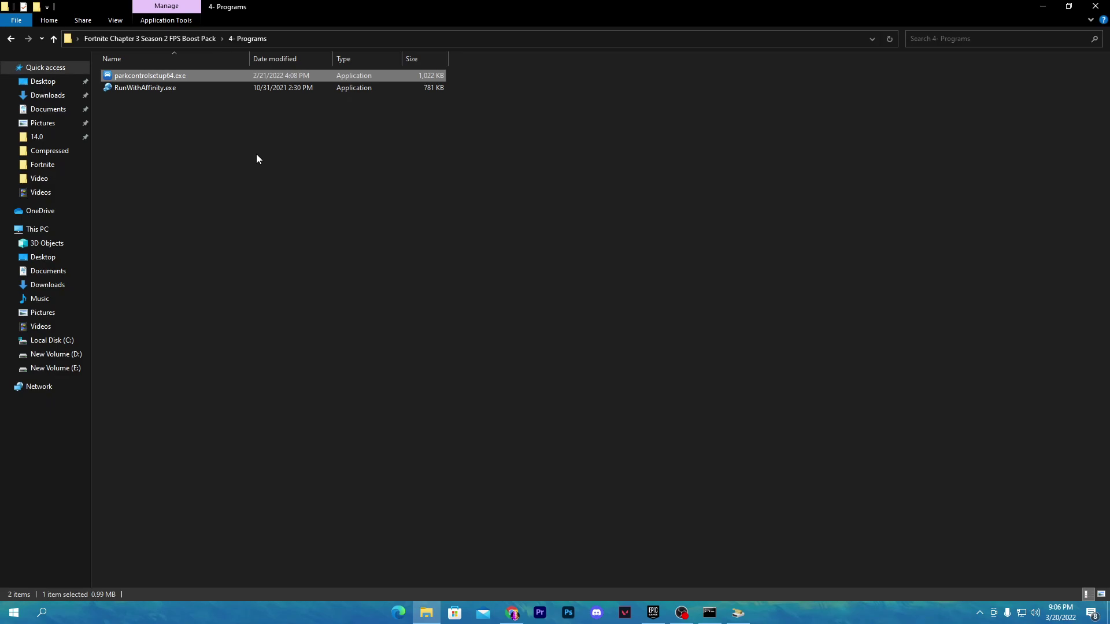
# Launch RunWithAffinity.exe and select FortniteClient-Win64-Shipping.exe from Fortnite's FortniteGame\Binaries\Win64 folder as the program.
pyautogui.click(133, 90)
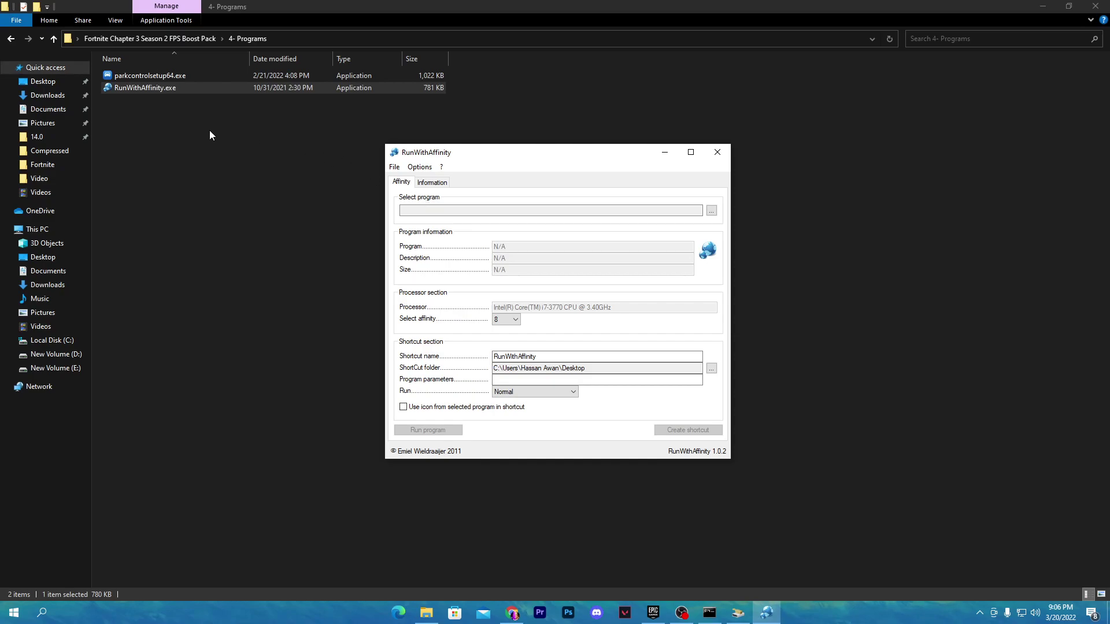
pyautogui.click(711, 210)
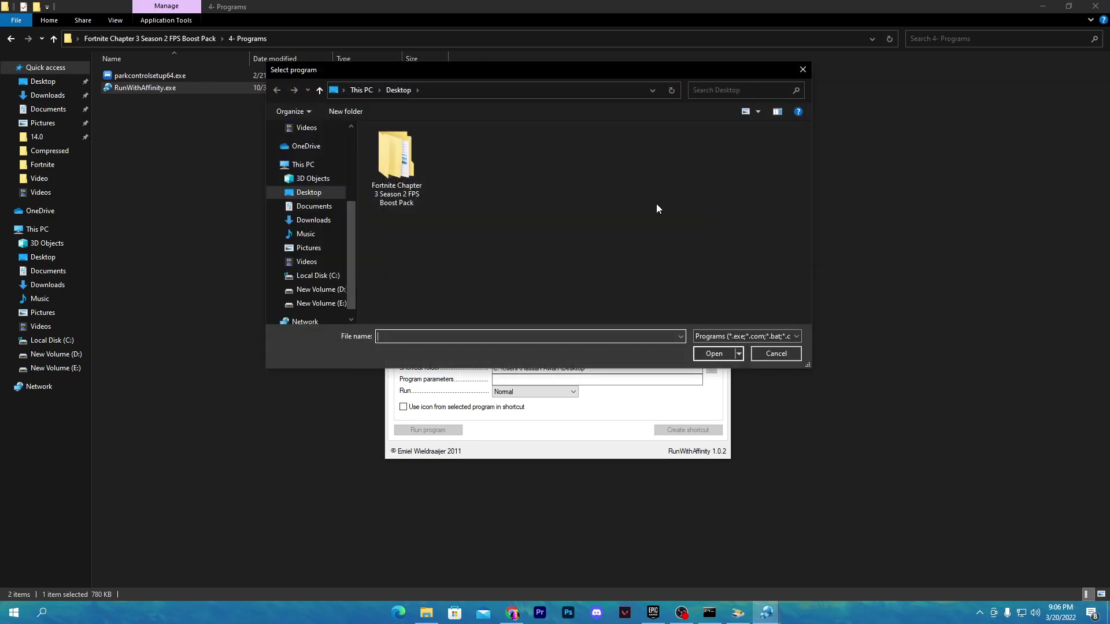
pyautogui.scroll(-1, 310, 254)
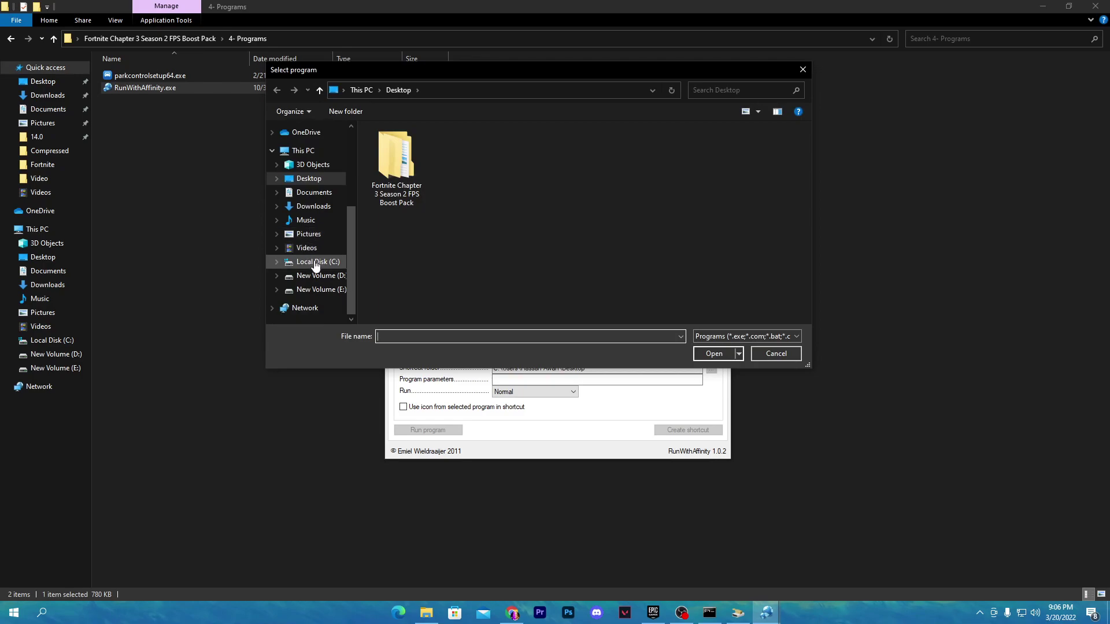
pyautogui.click(315, 266)
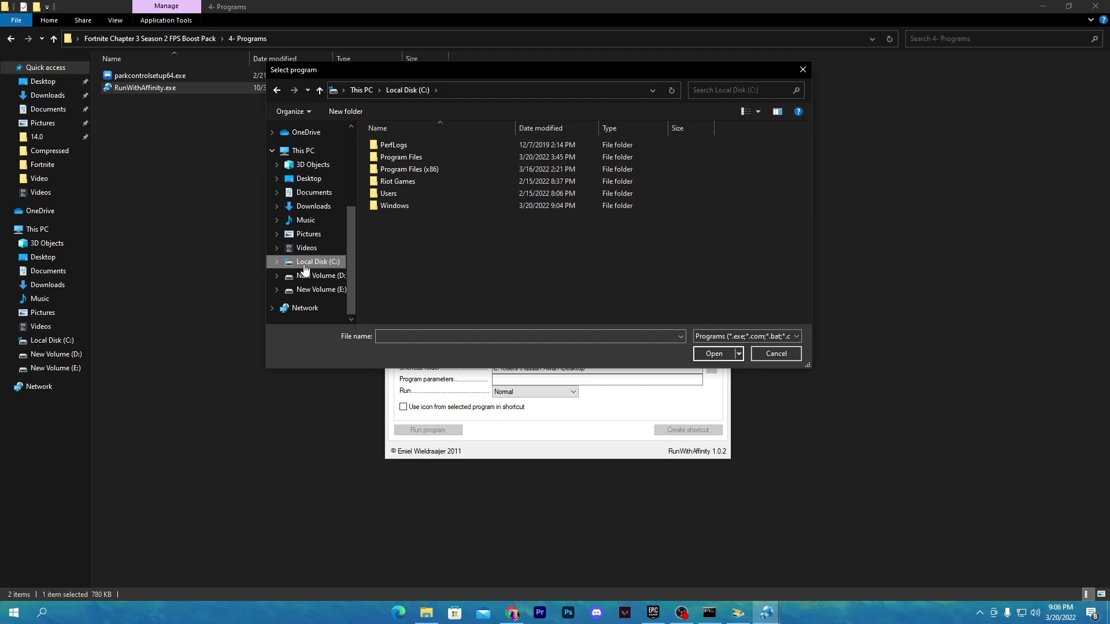
pyautogui.doubleClick(416, 158)
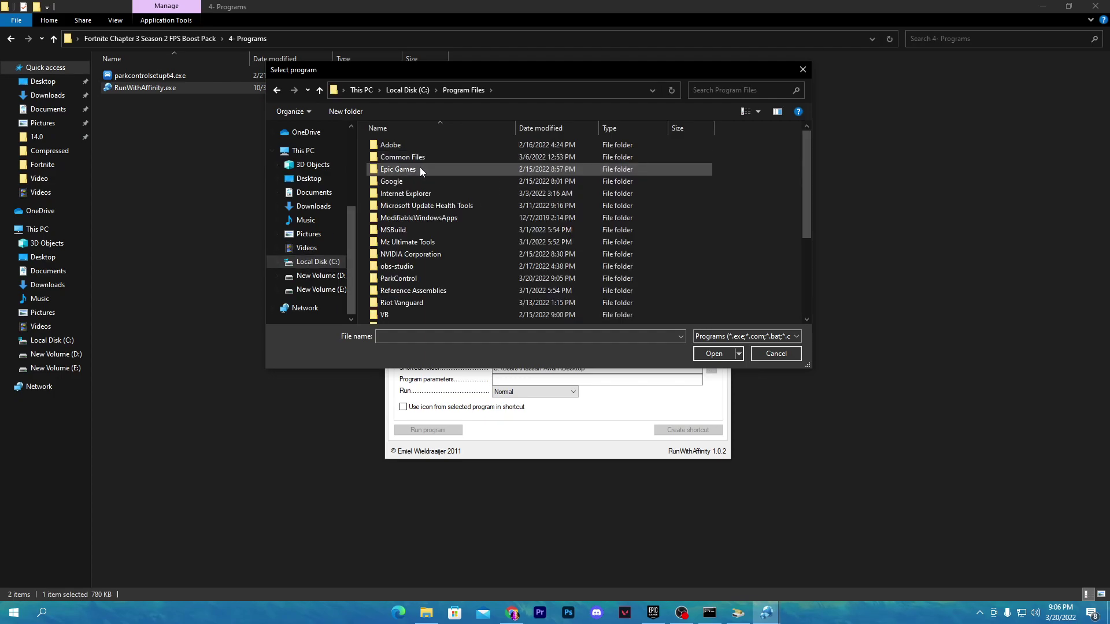
pyautogui.doubleClick(420, 168)
pyautogui.doubleClick(422, 145)
pyautogui.doubleClick(404, 194)
pyautogui.doubleClick(422, 147)
pyautogui.doubleClick(418, 161)
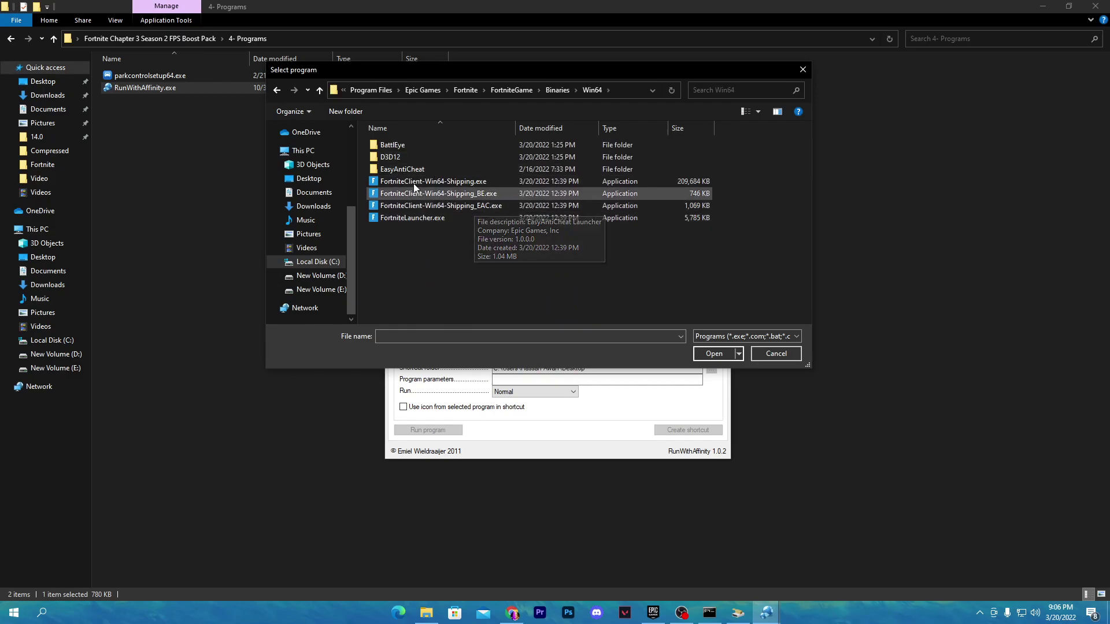
pyautogui.click(438, 184)
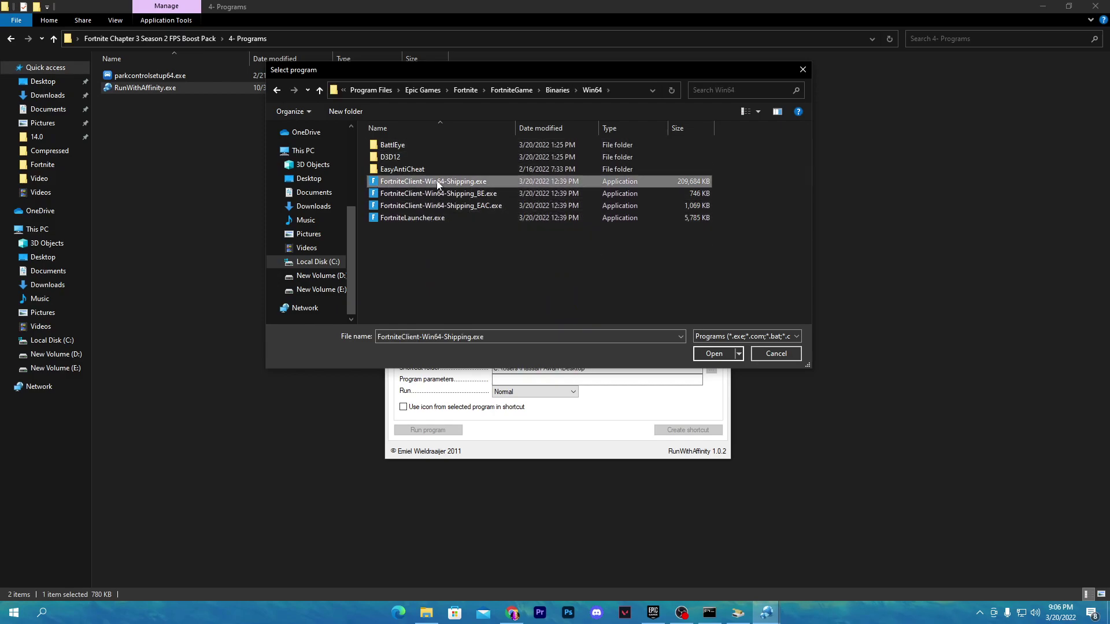
pyautogui.click(713, 355)
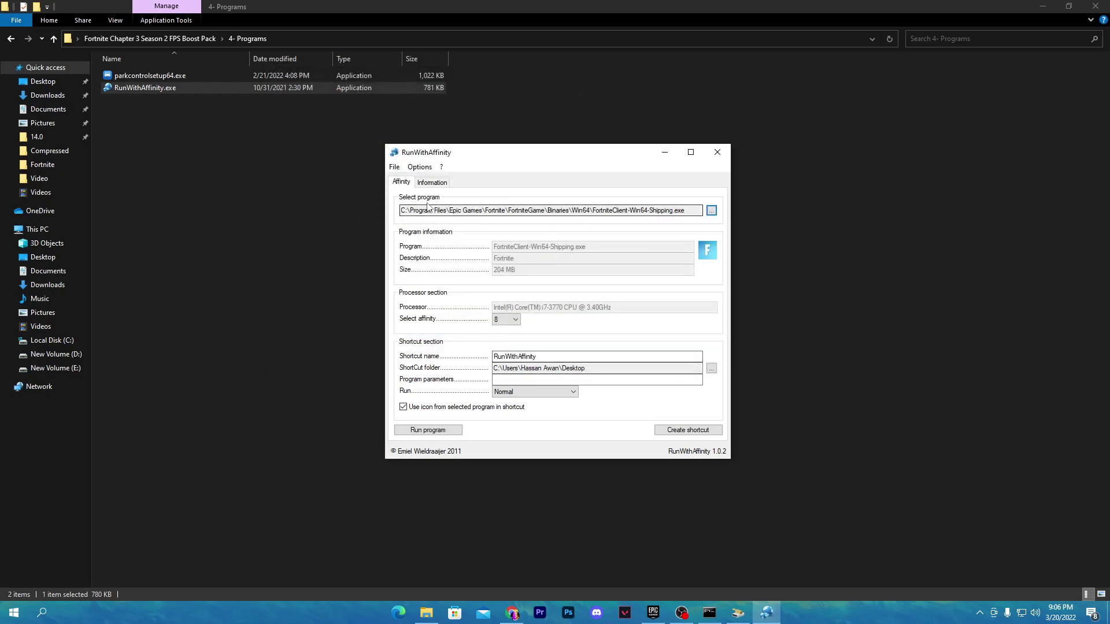
# Set the processor affinity to 7 and the run mode to Maximized for the Fortnite client.
pyautogui.click(515, 322)
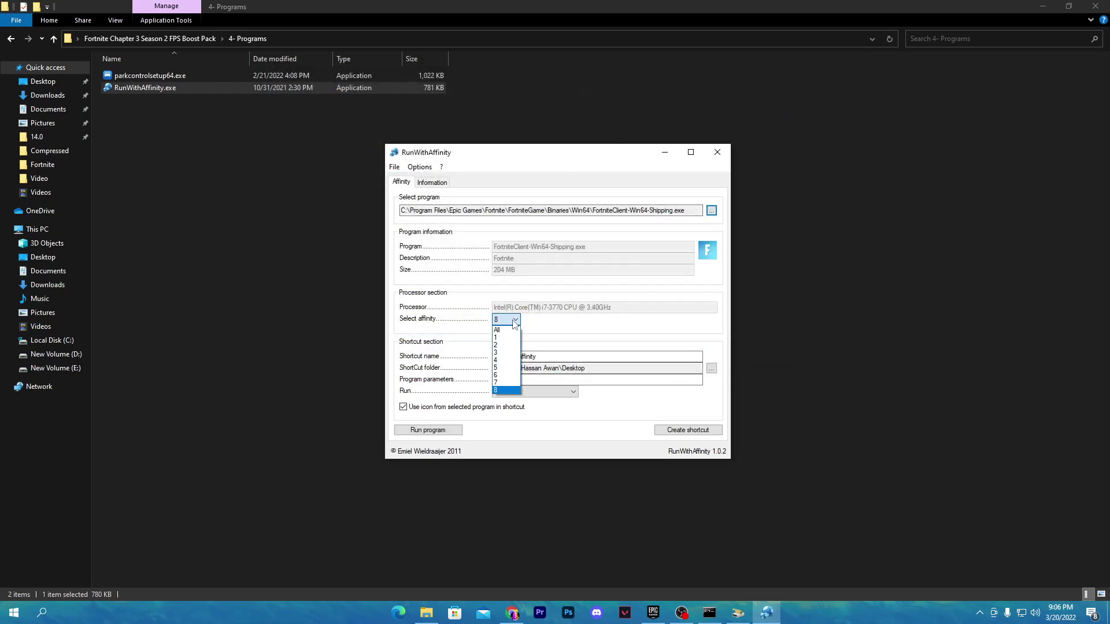
pyautogui.click(511, 384)
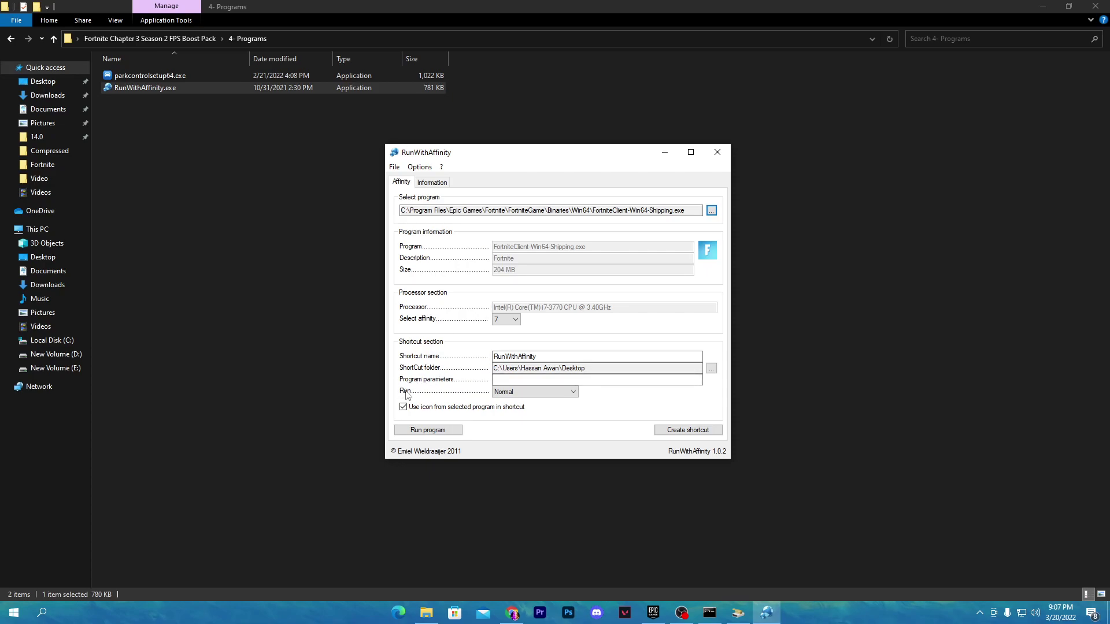
pyautogui.click(539, 396)
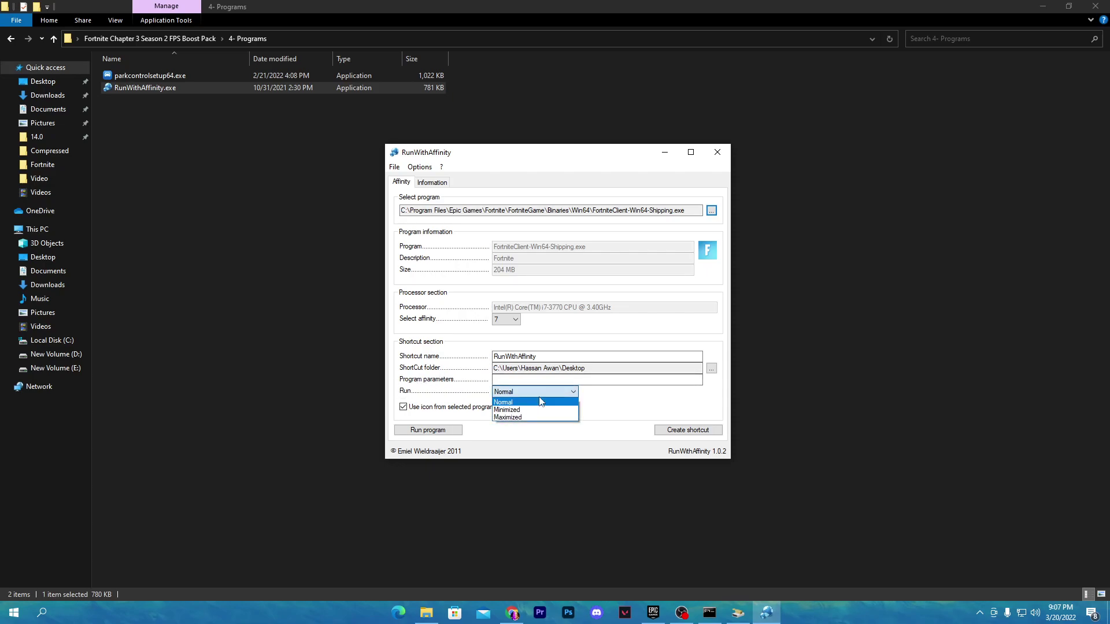
pyautogui.click(504, 417)
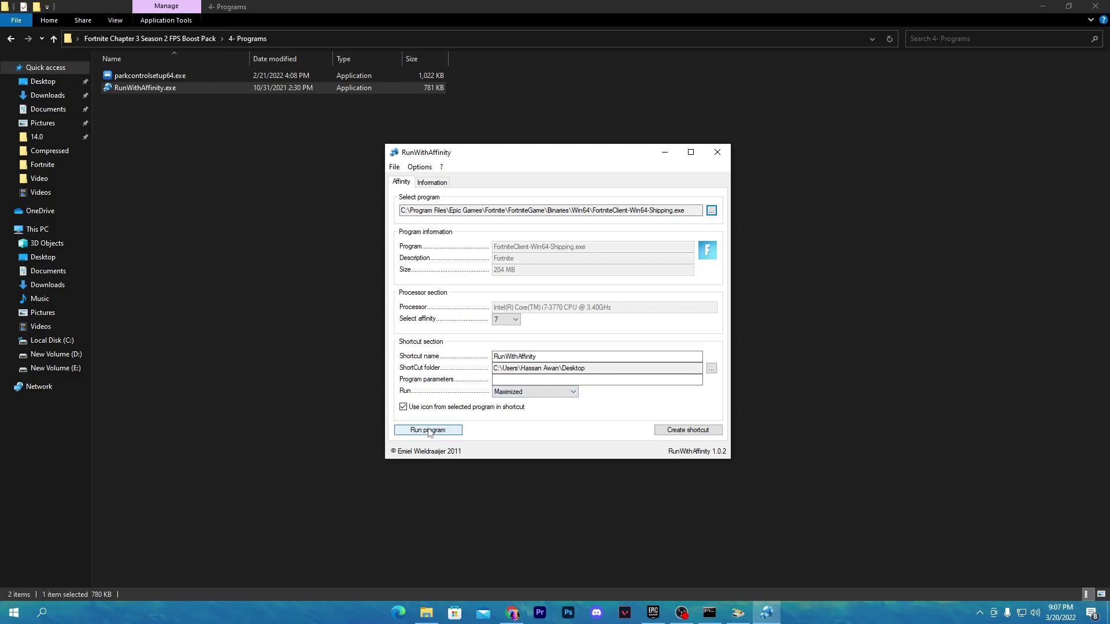
# Create the affinity shortcut for the Fortnite client in the Desktop folder and close RunWithAffinity.
pyautogui.click(678, 433)
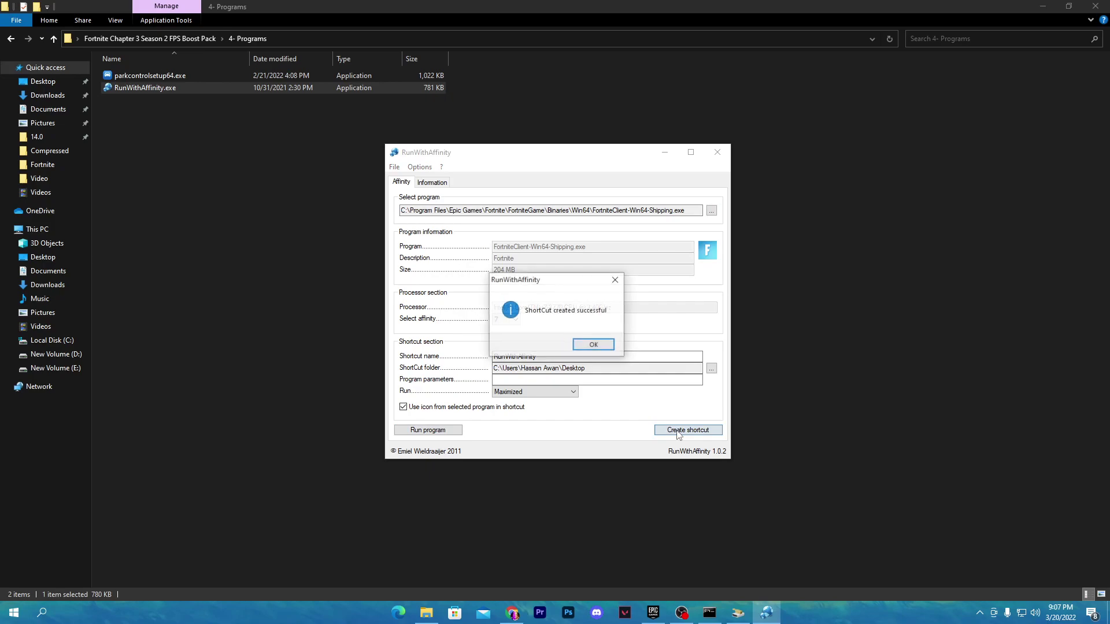
pyautogui.click(594, 345)
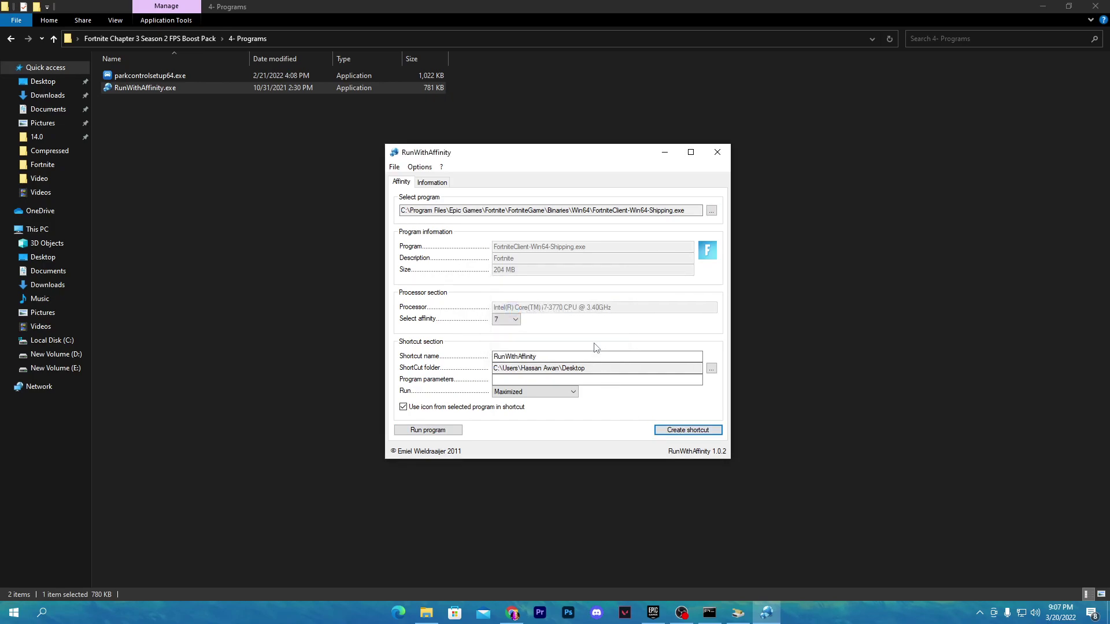
pyautogui.click(718, 152)
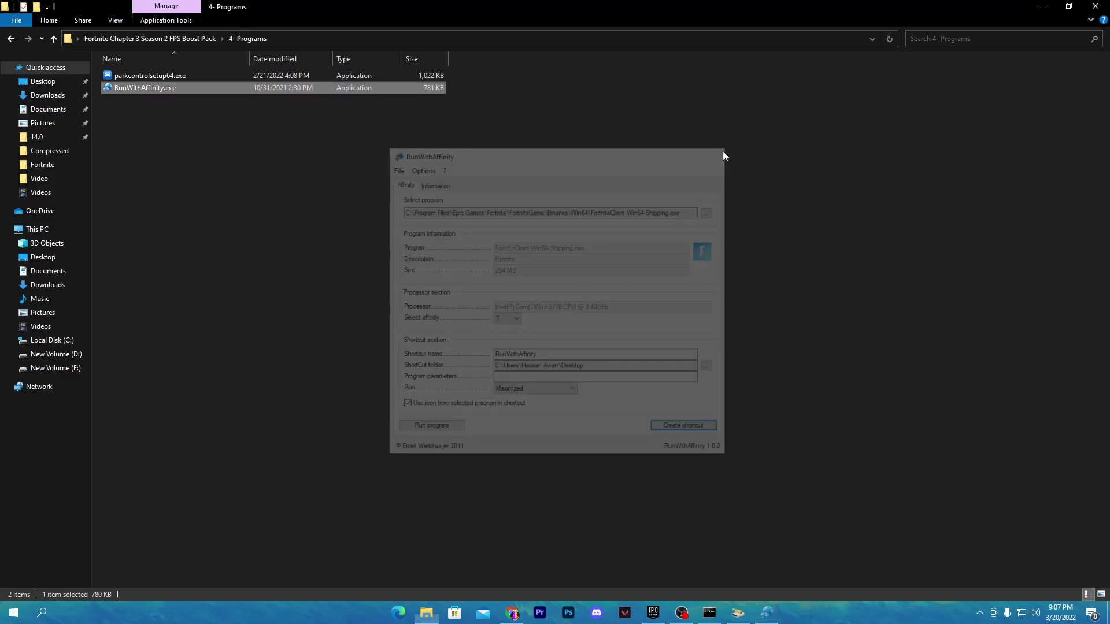
# Copy GameUserSettings.ini from the Low End PC folder inside the boost pack's 5- New Res Files folder.
pyautogui.click(128, 39)
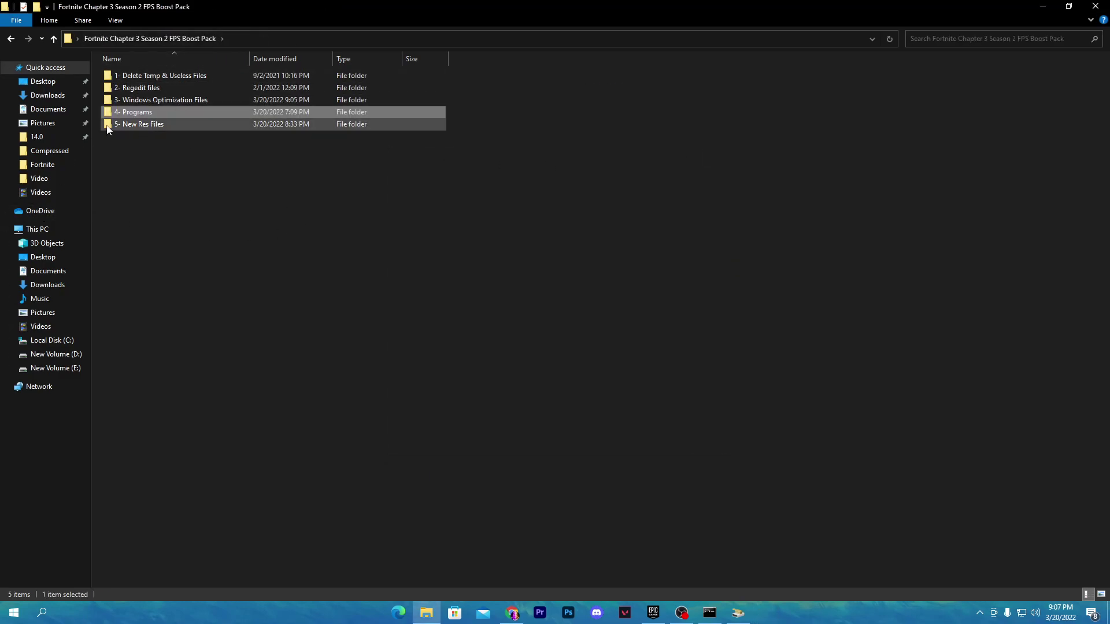
pyautogui.doubleClick(177, 128)
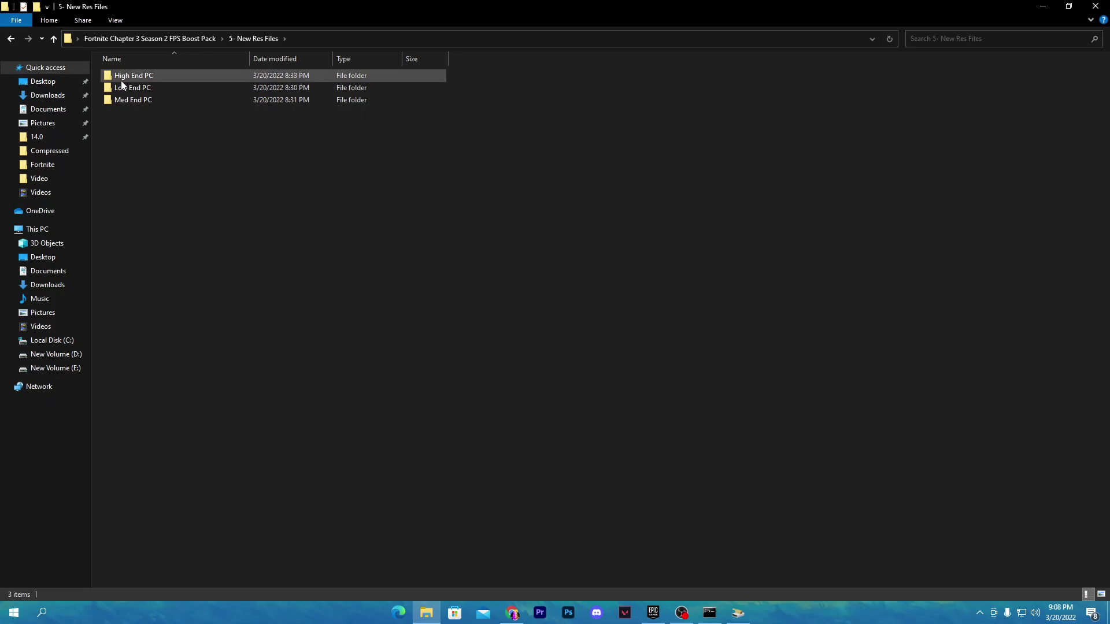
pyautogui.click(150, 88)
pyautogui.doubleClick(150, 87)
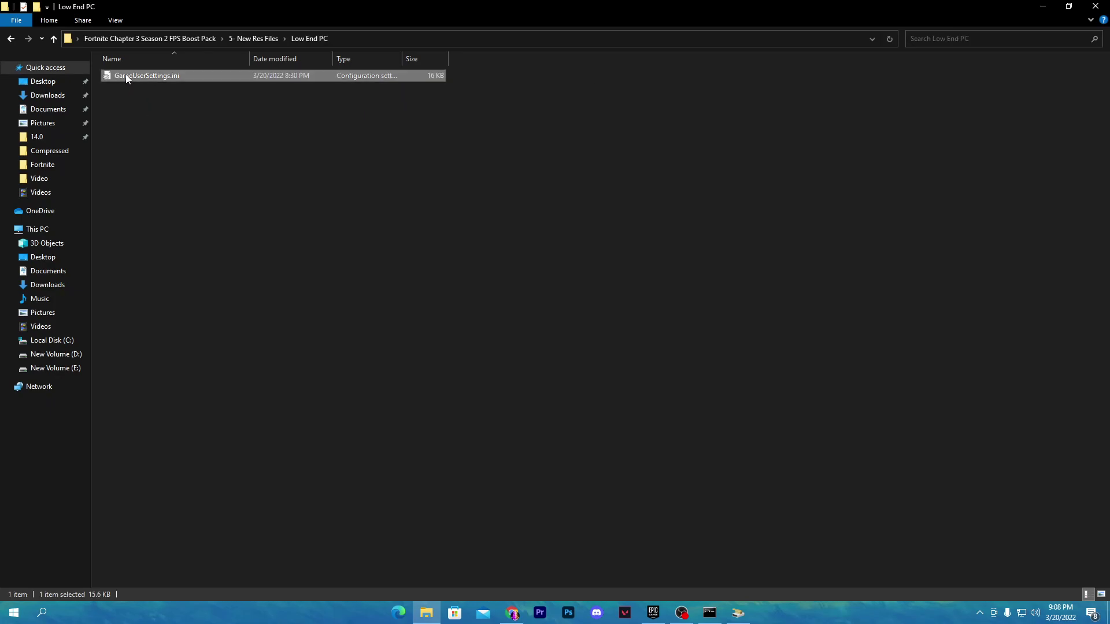
pyautogui.rightClick(126, 75)
pyautogui.click(169, 288)
# Open the APPDATA folder through Run and go to Local\FortniteGame\Saved\Config\WindowsClient.
pyautogui.click(44, 614)
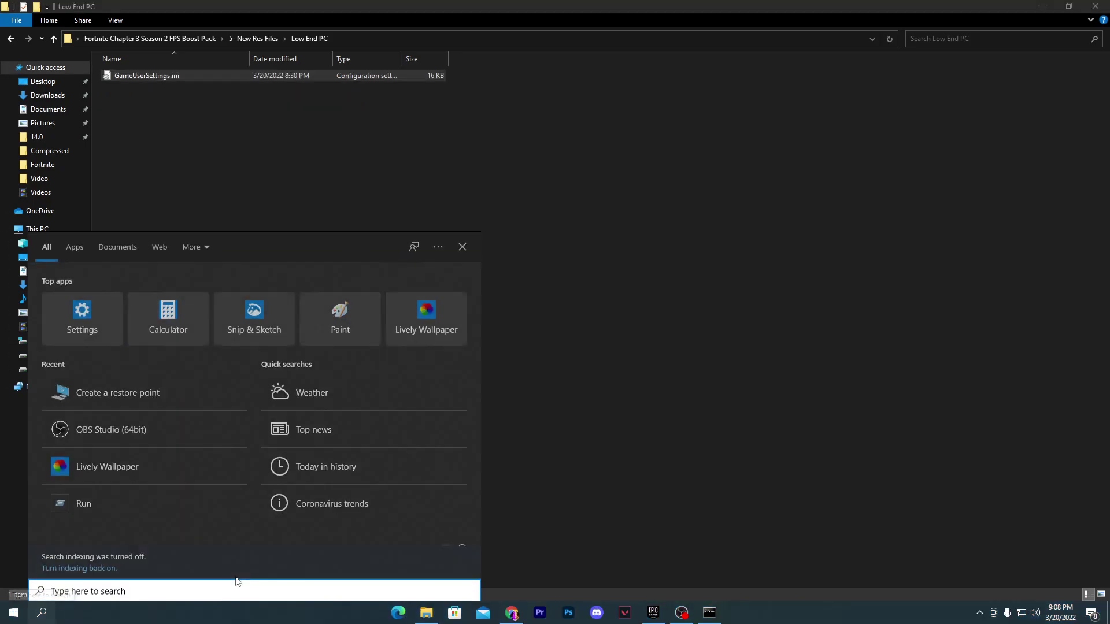
pyautogui.write('RUN')
pyautogui.press('Return')
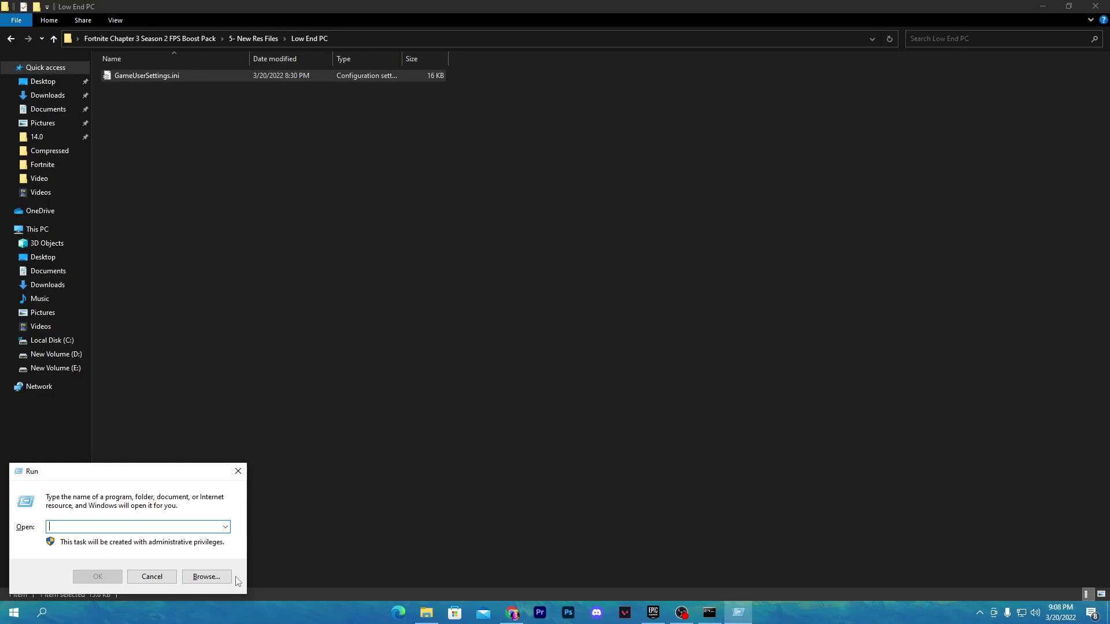
pyautogui.write('APPDATA')
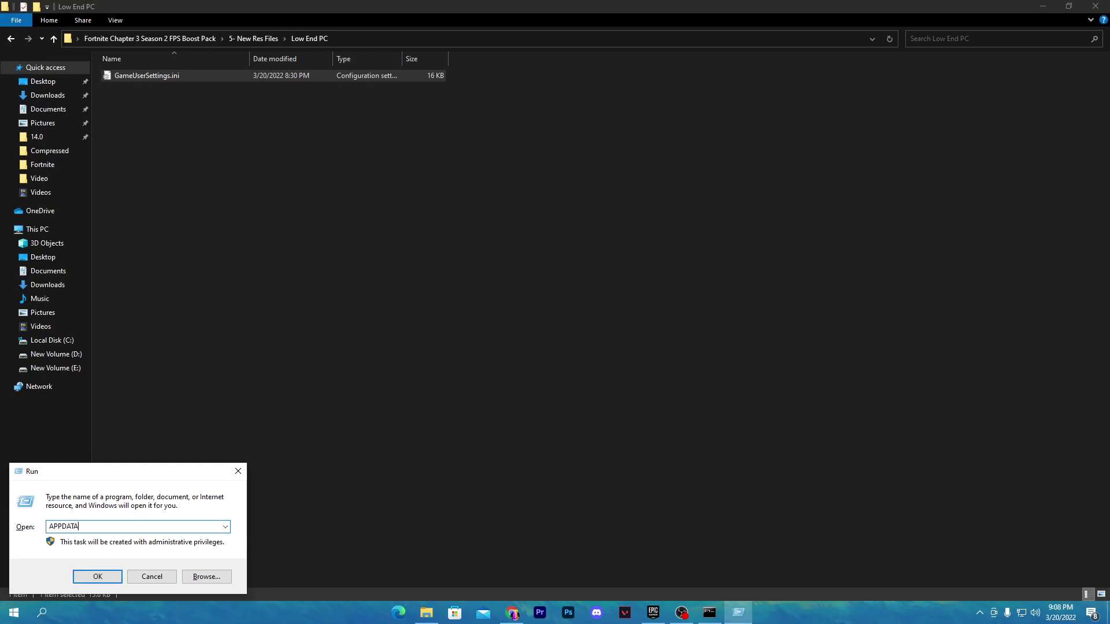
pyautogui.press('Return')
pyautogui.click(155, 79)
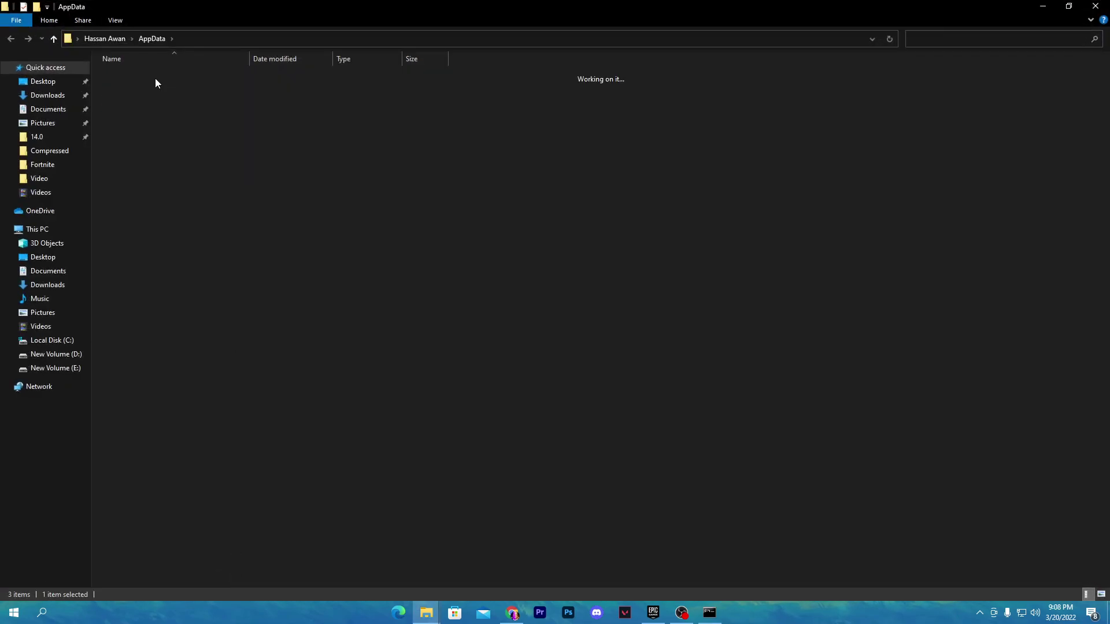
pyautogui.doubleClick(155, 78)
pyautogui.doubleClick(163, 198)
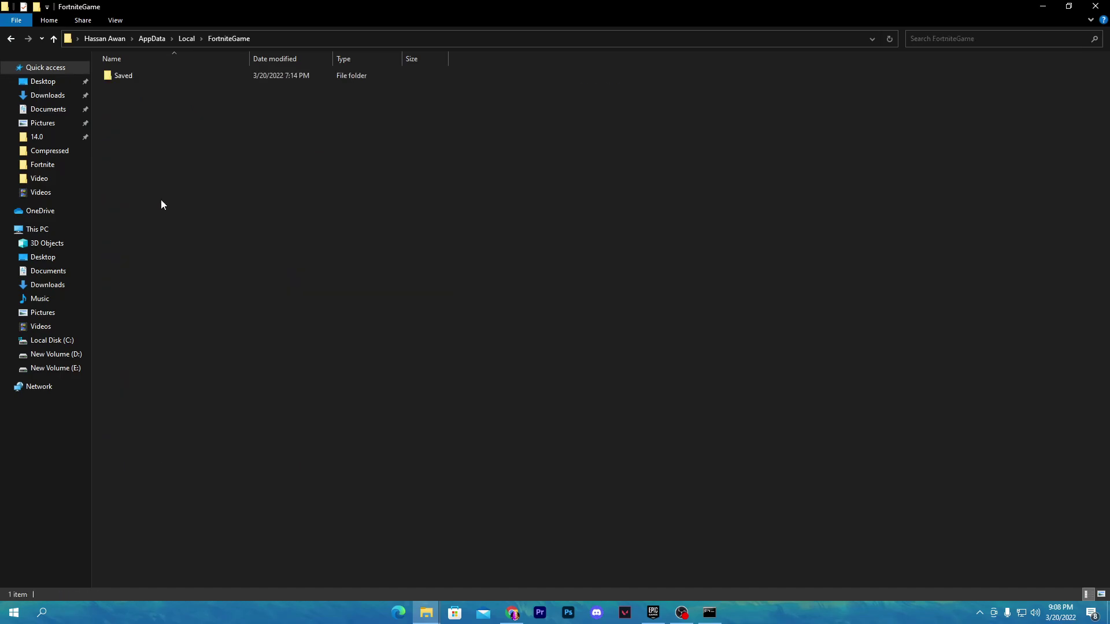
pyautogui.doubleClick(142, 78)
pyautogui.doubleClick(151, 88)
pyautogui.doubleClick(154, 89)
# Try to paste the copied GameUserSettings.ini into the WindowsClient folder, dismiss the replace prompt, and close the folder.
pyautogui.rightClick(264, 167)
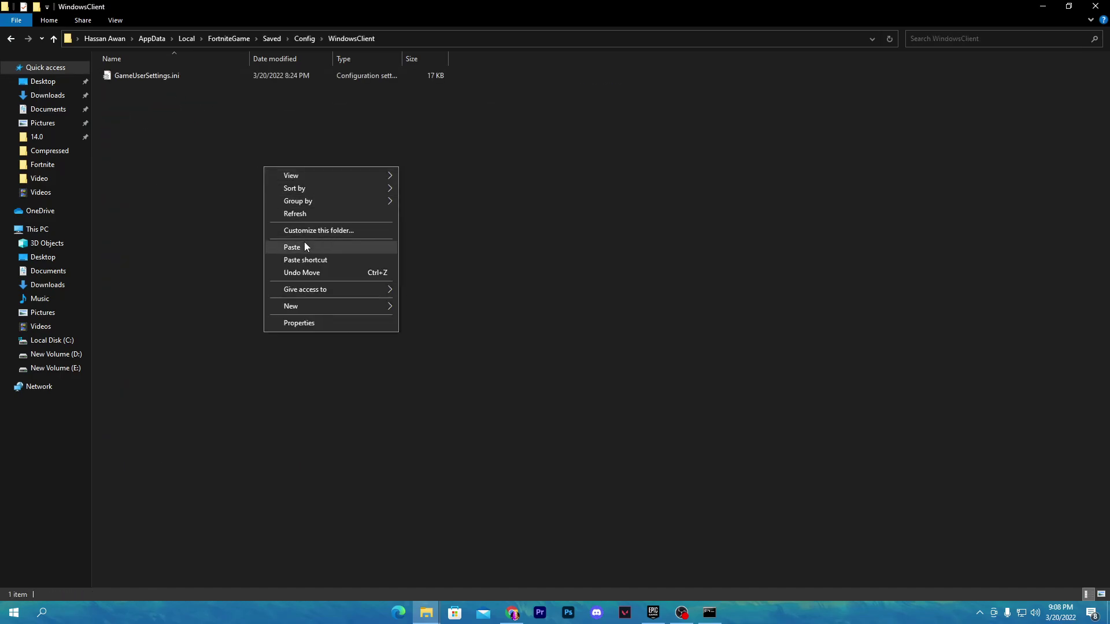
pyautogui.click(305, 247)
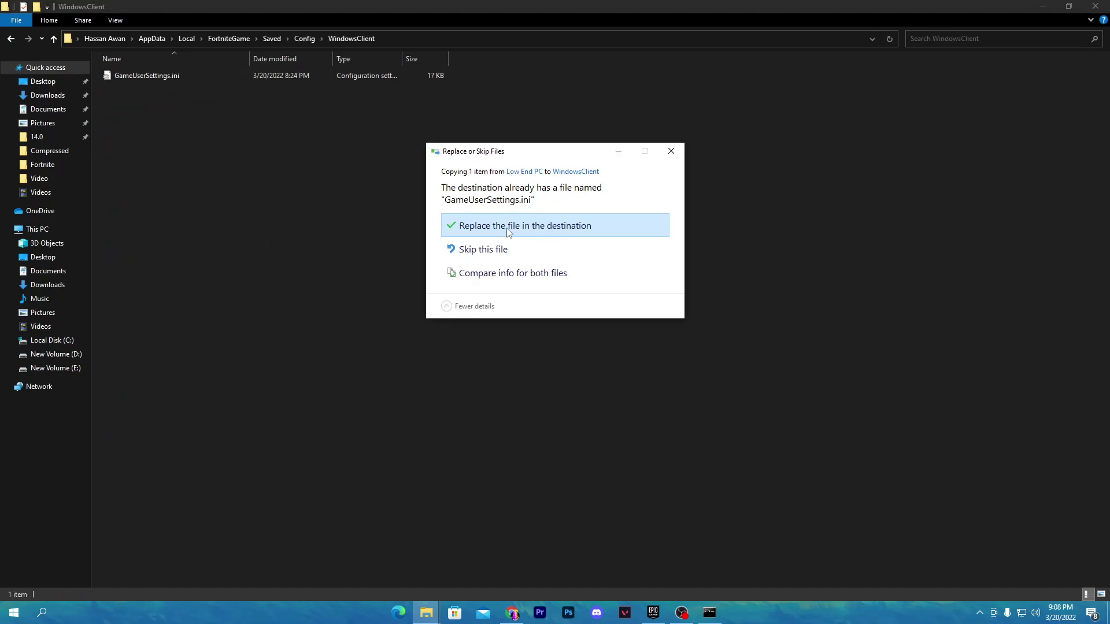
pyautogui.click(668, 154)
pyautogui.click(1095, 5)
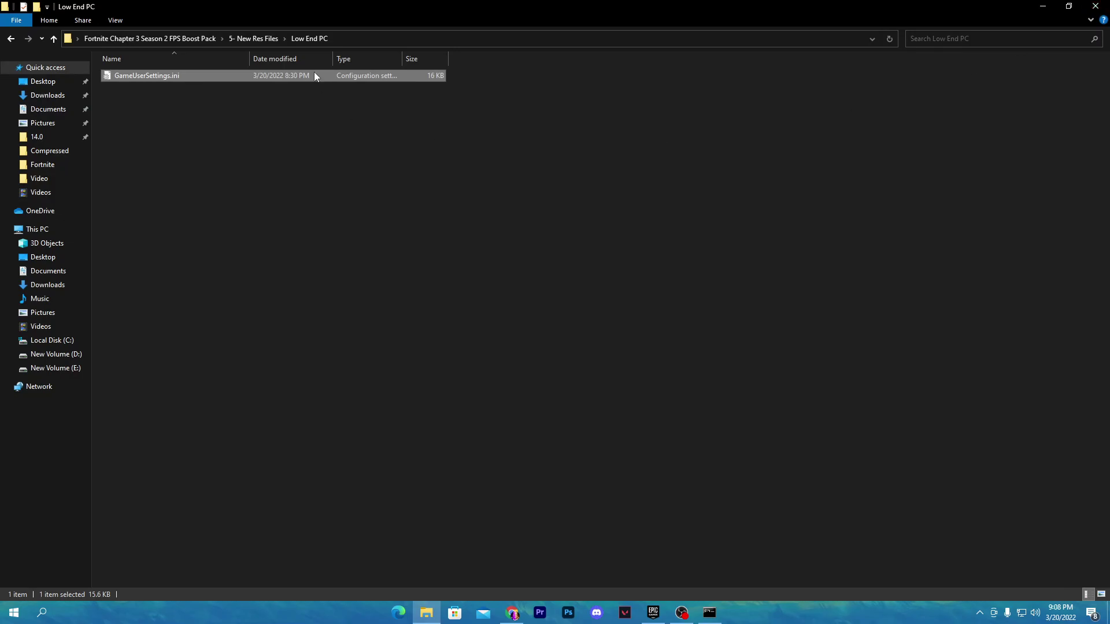
# Close the boost pack folder window and the Command Prompt window of the temp file cleanup.
pyautogui.click(142, 39)
pyautogui.click(1093, 6)
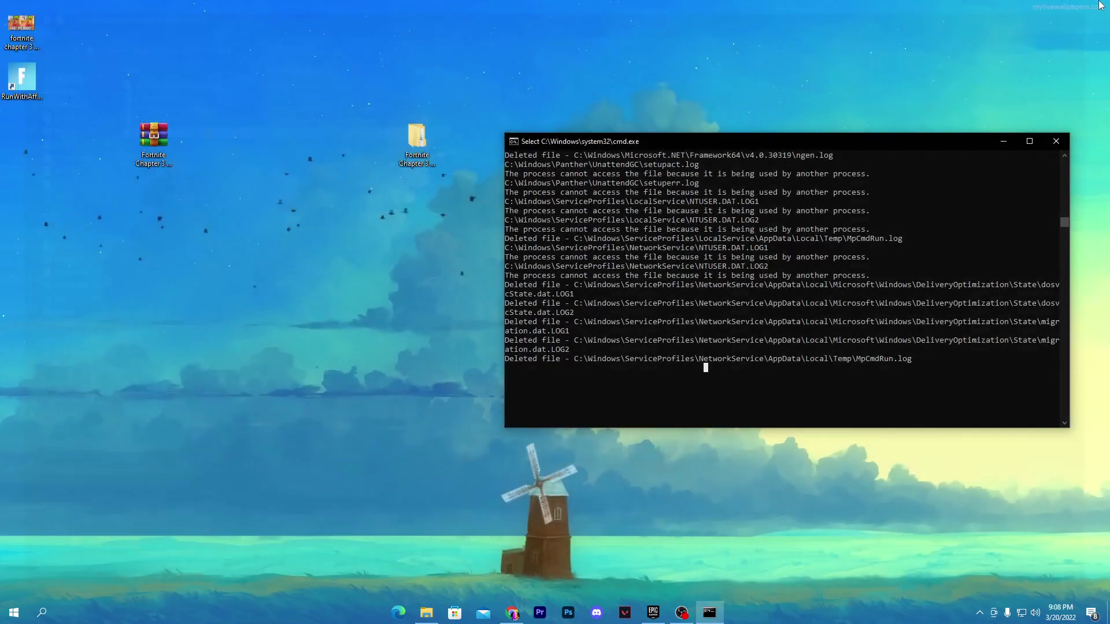
pyautogui.click(825, 322)
pyautogui.moveTo(723, 138); pyautogui.dragTo(435, 85)
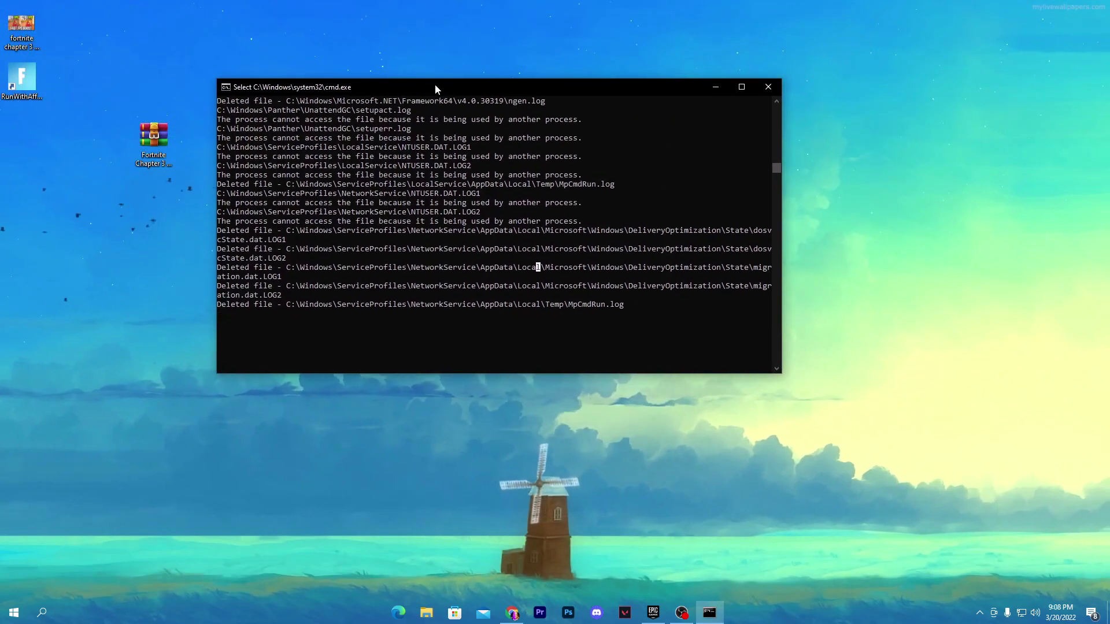
pyautogui.scroll(1, 310, 335)
pyautogui.scroll(3, 310, 339)
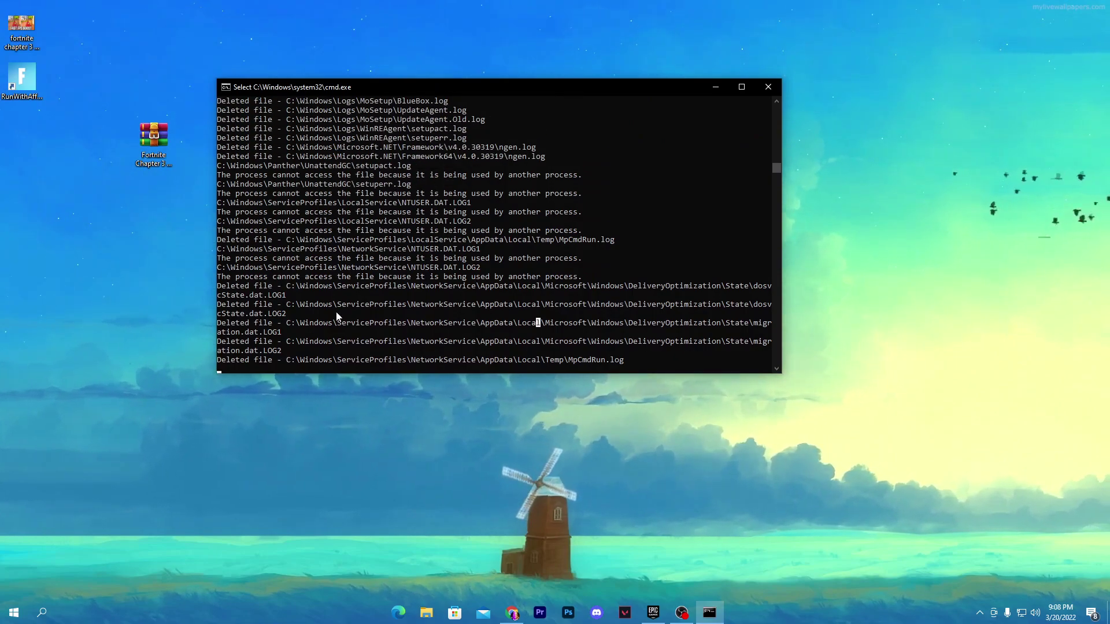
pyautogui.click(768, 87)
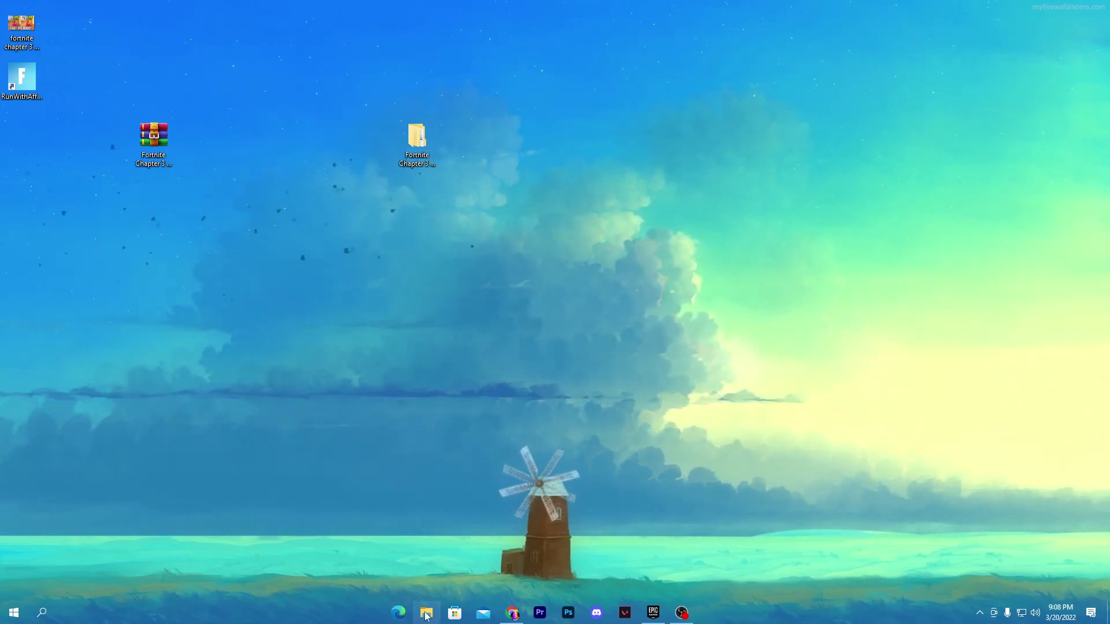
# Open the folder C:\Program Files\Epic Games\Fortnite\FortniteGame\Binaries\Win64 in File Explorer.
pyautogui.click(427, 614)
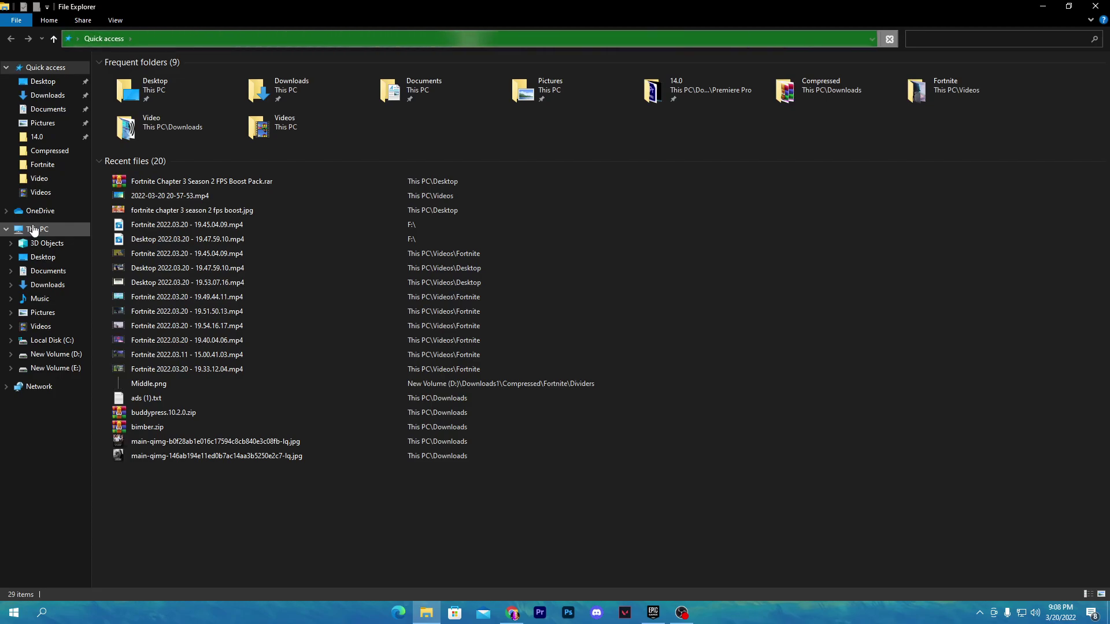
pyautogui.click(34, 229)
pyautogui.doubleClick(155, 174)
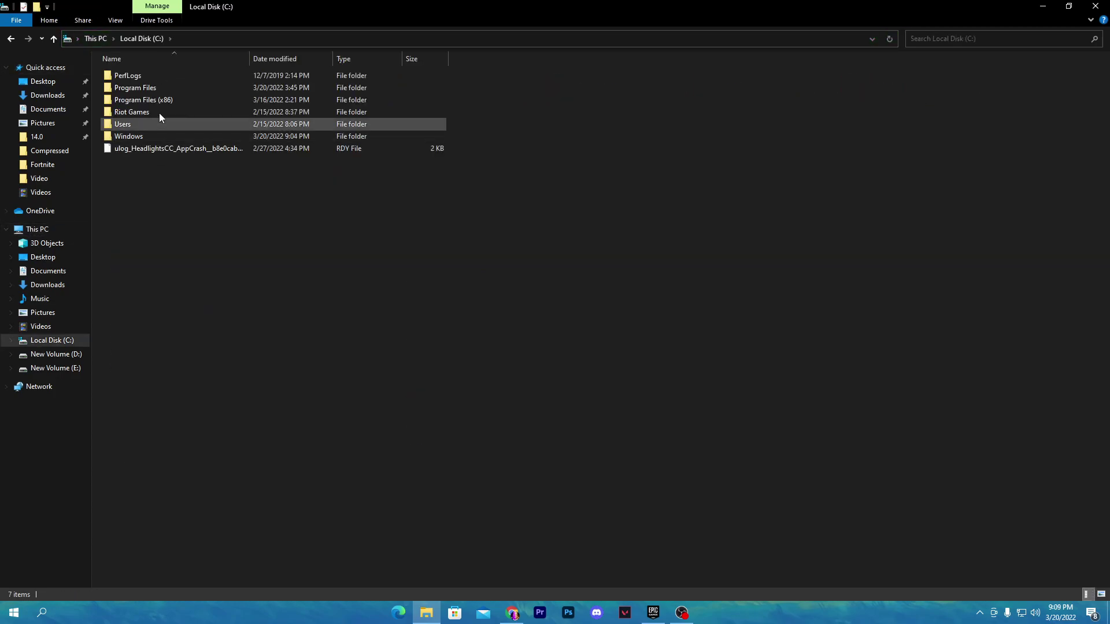
pyautogui.doubleClick(147, 86)
pyautogui.doubleClick(144, 100)
pyautogui.doubleClick(155, 76)
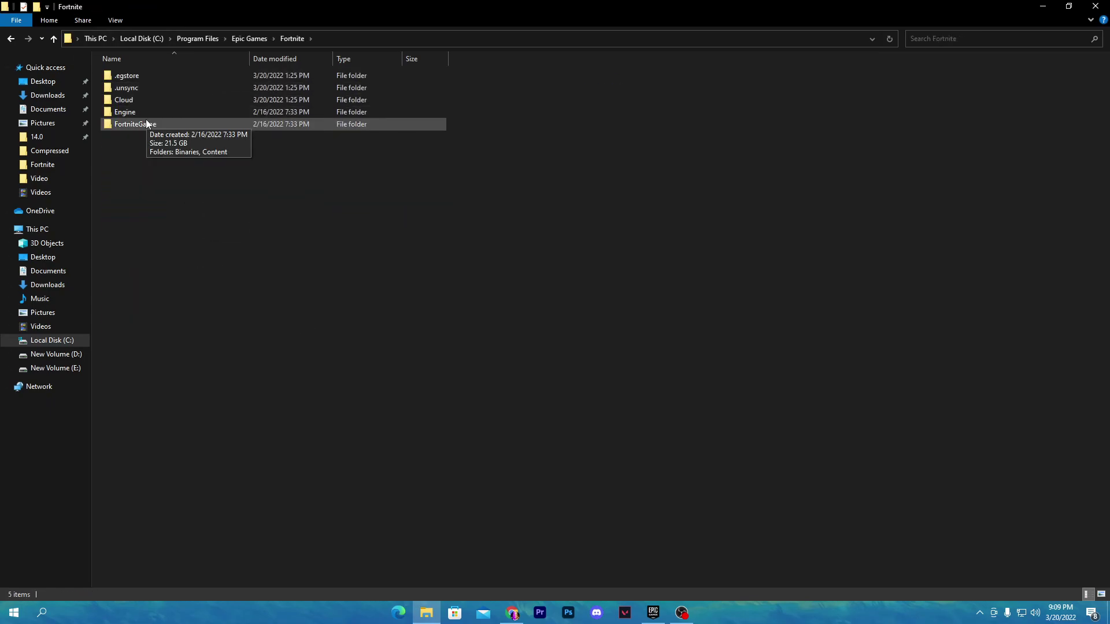
pyautogui.doubleClick(147, 122)
pyautogui.doubleClick(154, 77)
pyautogui.doubleClick(147, 87)
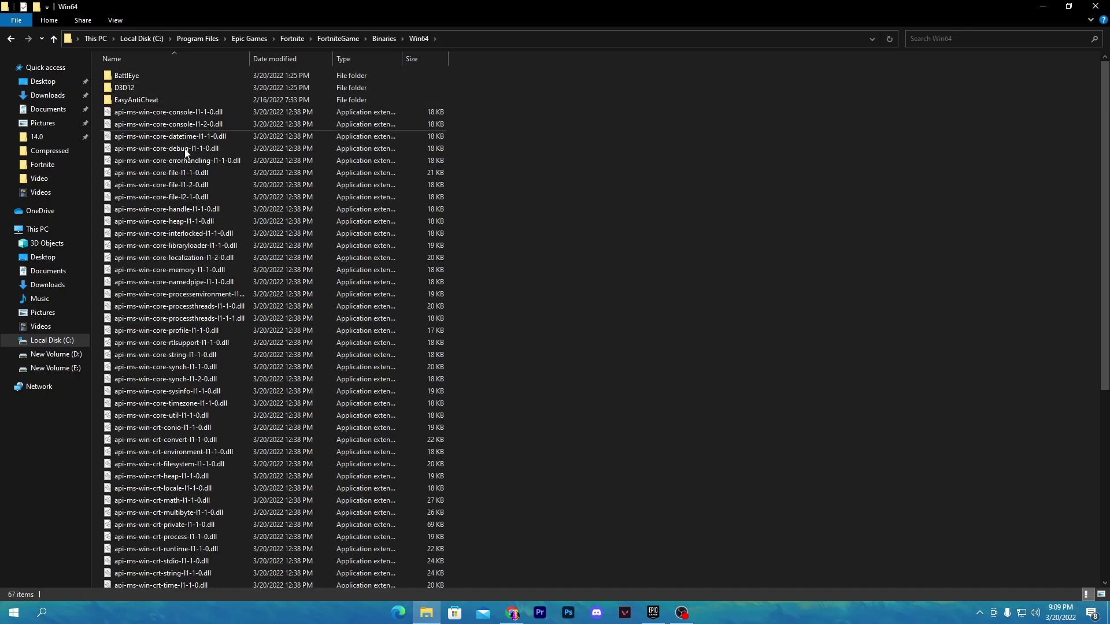
# Open the compatibility properties of FortniteClient-Win64-Shipping.exe and turn off its compatibility mode.
pyautogui.scroll(-8, 280, 268)
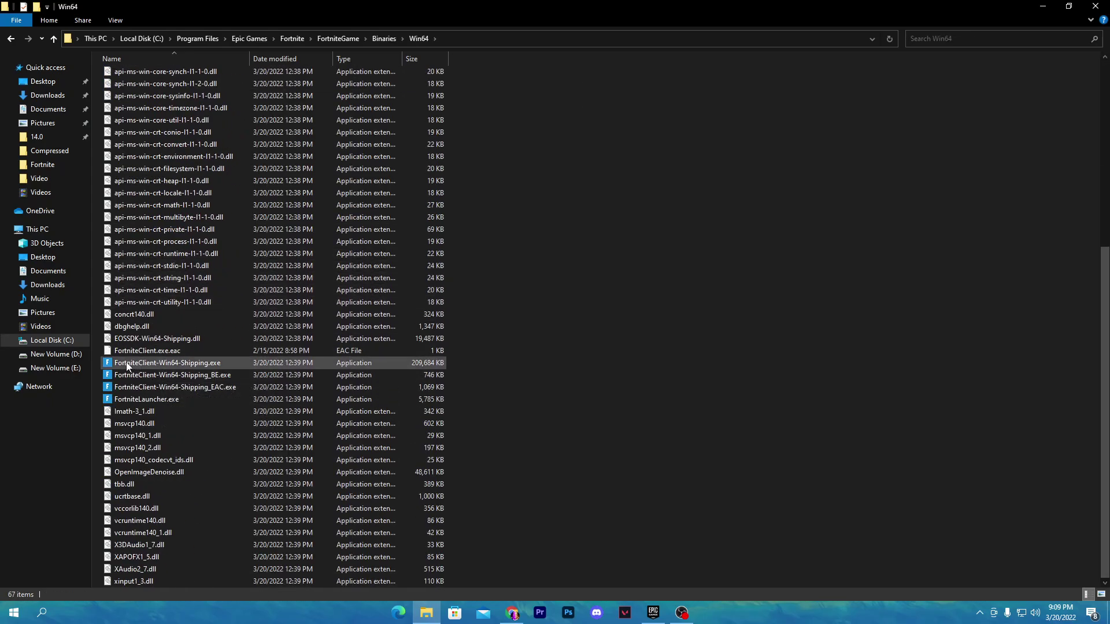
pyautogui.rightClick(182, 363)
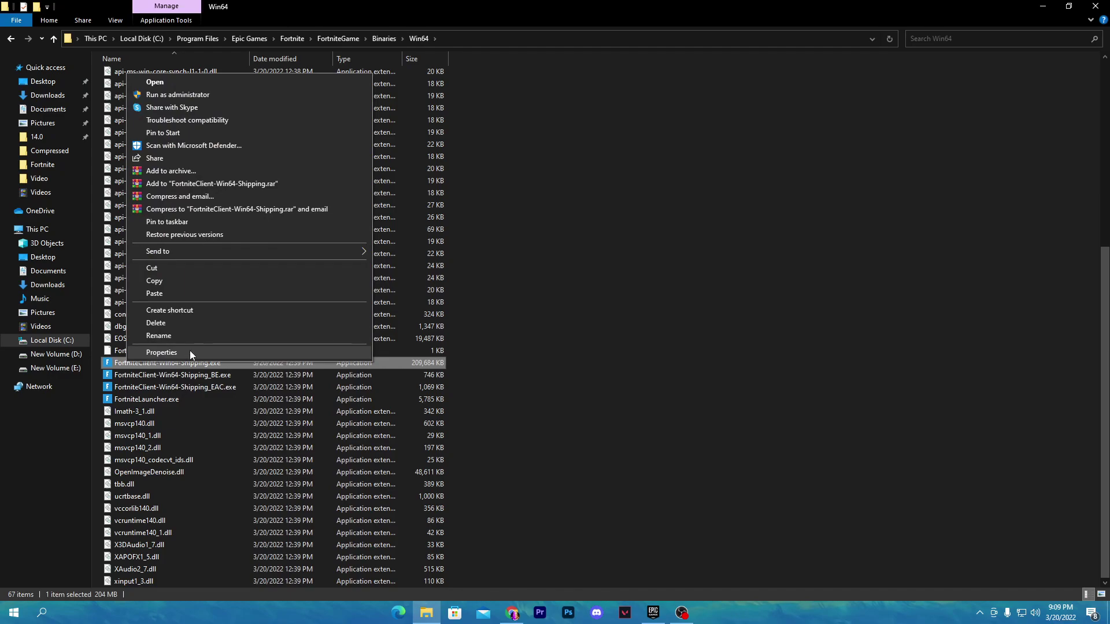
pyautogui.click(190, 353)
pyautogui.click(239, 315)
pyautogui.moveTo(252, 282); pyautogui.dragTo(409, 142)
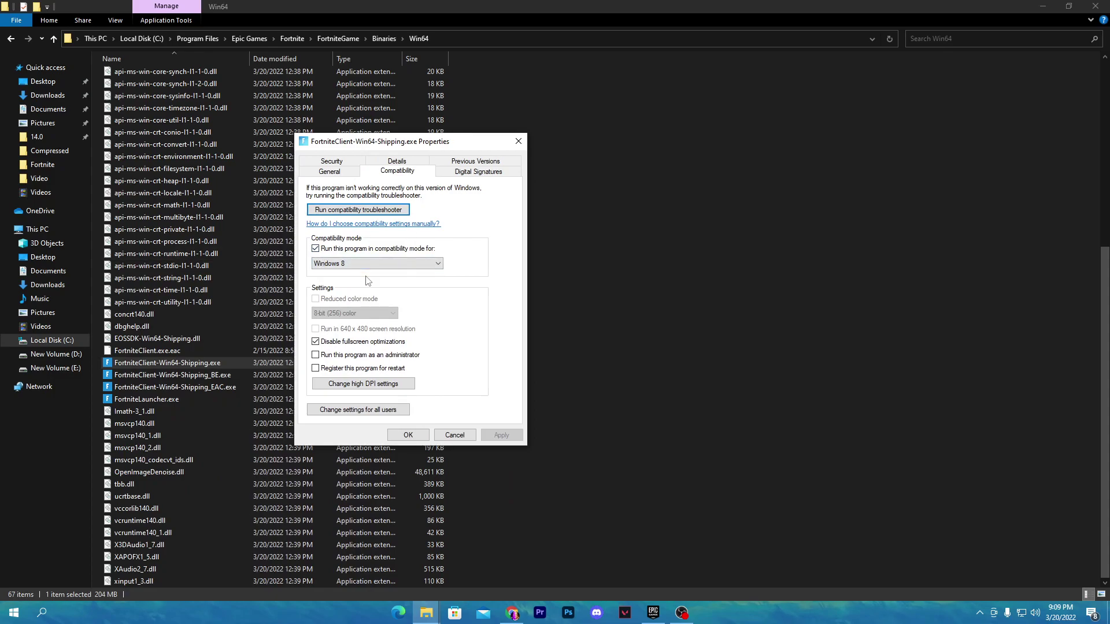
pyautogui.click(316, 249)
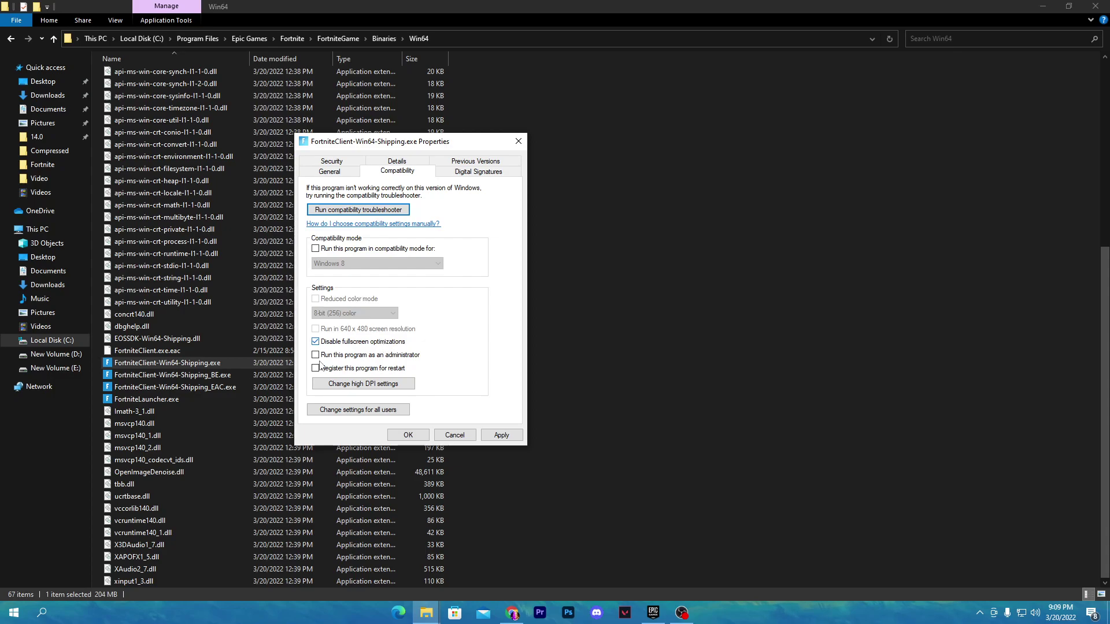
# Override the Fortnite client's high DPI scaling with scaling performed by Application, apply the properties, and close the Win64 folder.
pyautogui.click(350, 385)
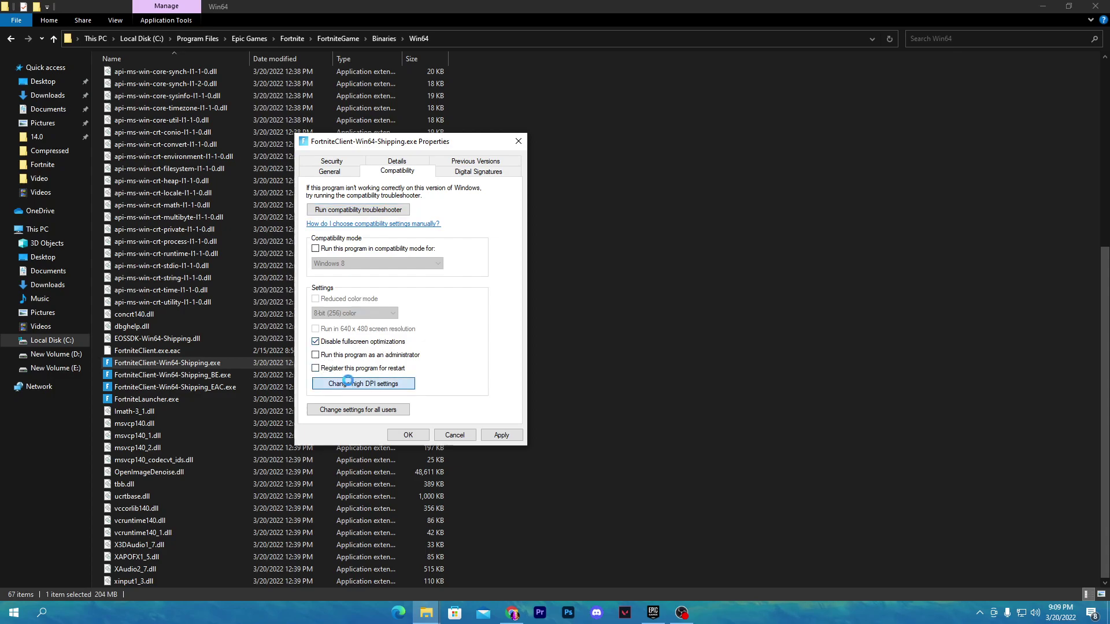
pyautogui.click(348, 364)
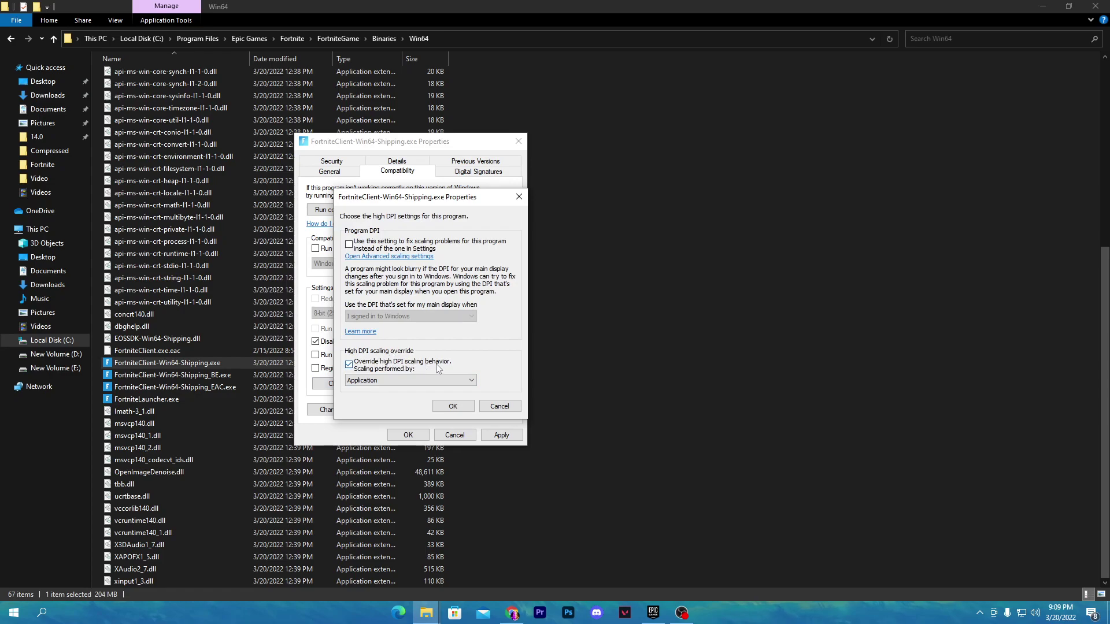
pyautogui.click(454, 406)
pyautogui.click(502, 435)
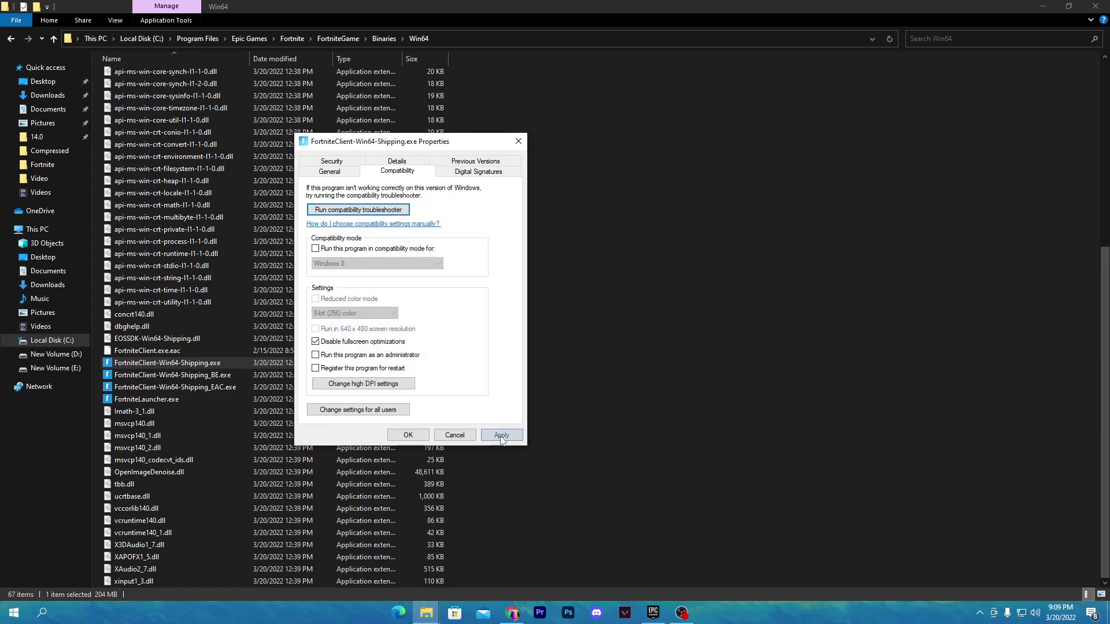
pyautogui.click(408, 435)
pyautogui.moveTo(455, 367); pyautogui.dragTo(328, 399)
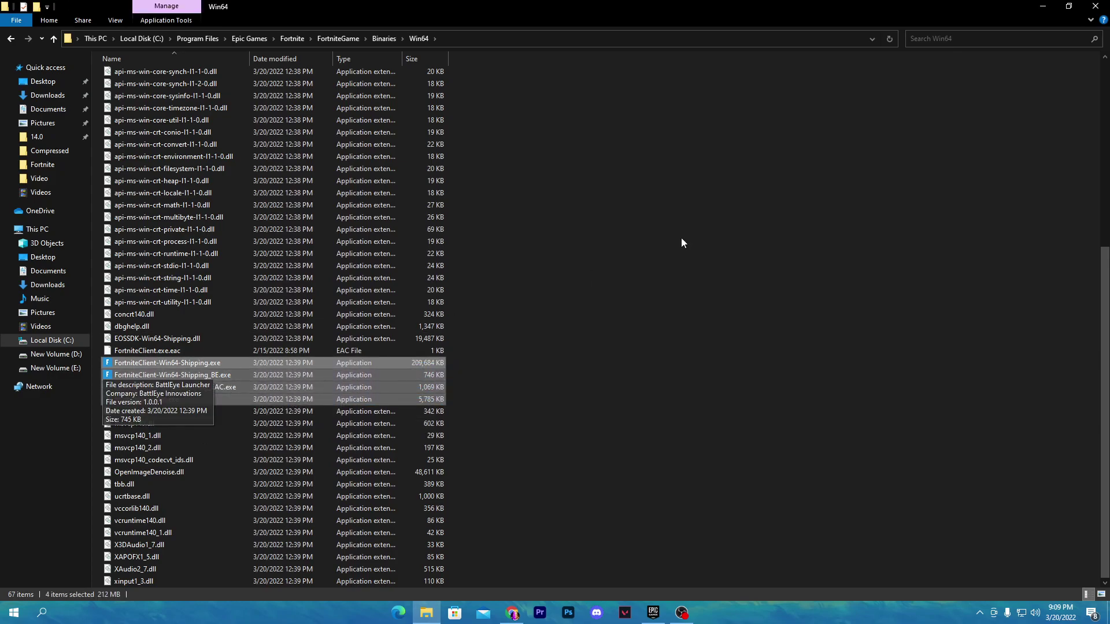
pyautogui.click(1095, 5)
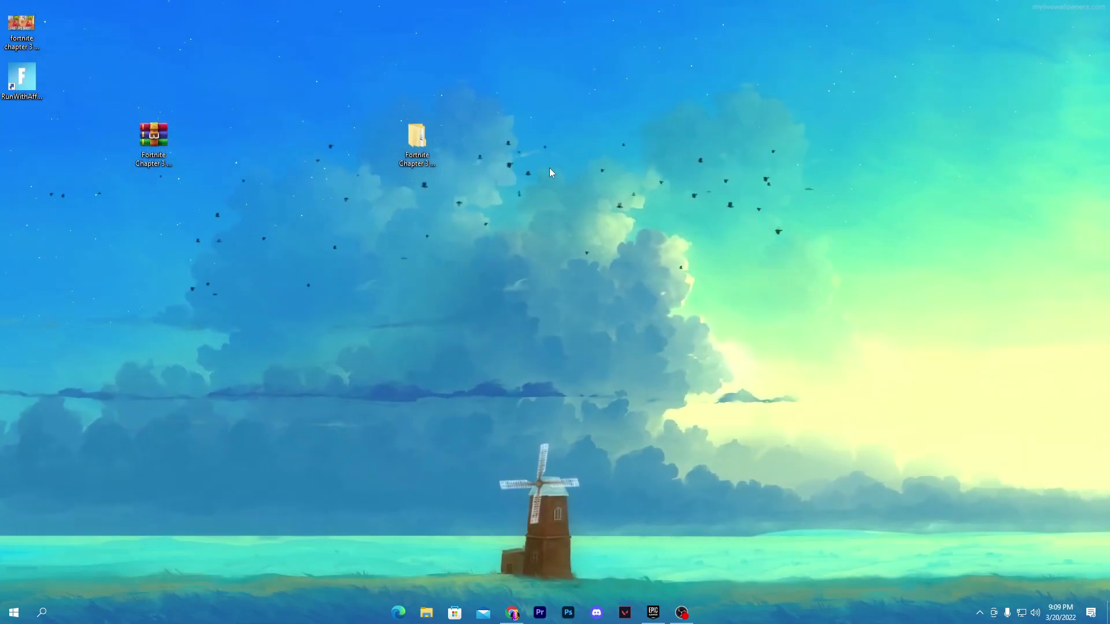
# Open the Windows display settings from the desktop and go to the Graphics settings page.
pyautogui.rightClick(655, 165)
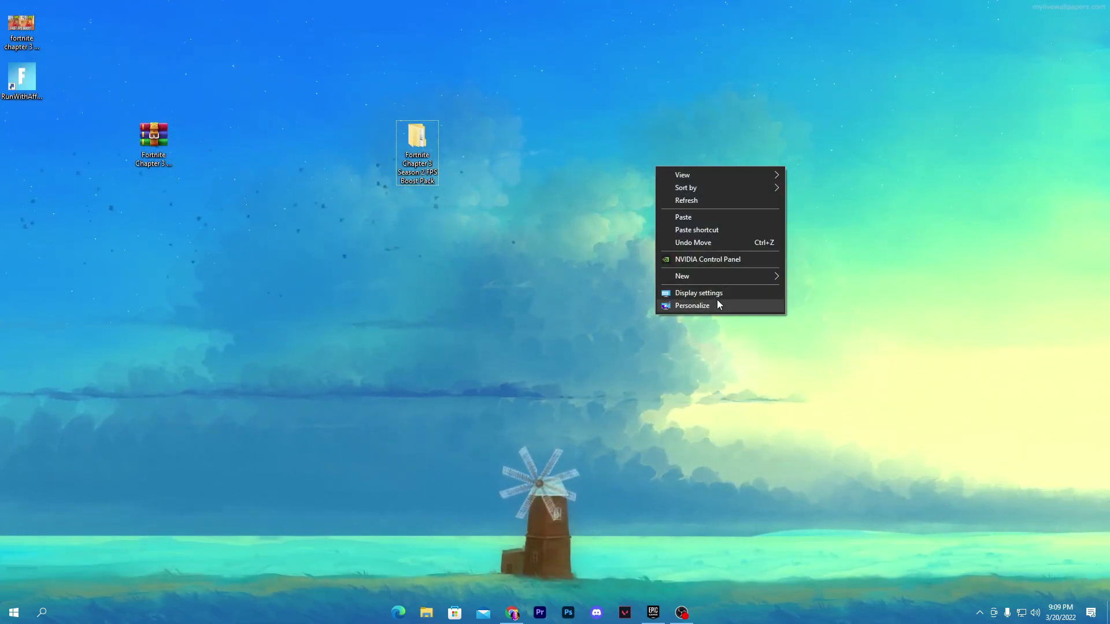
pyautogui.click(694, 294)
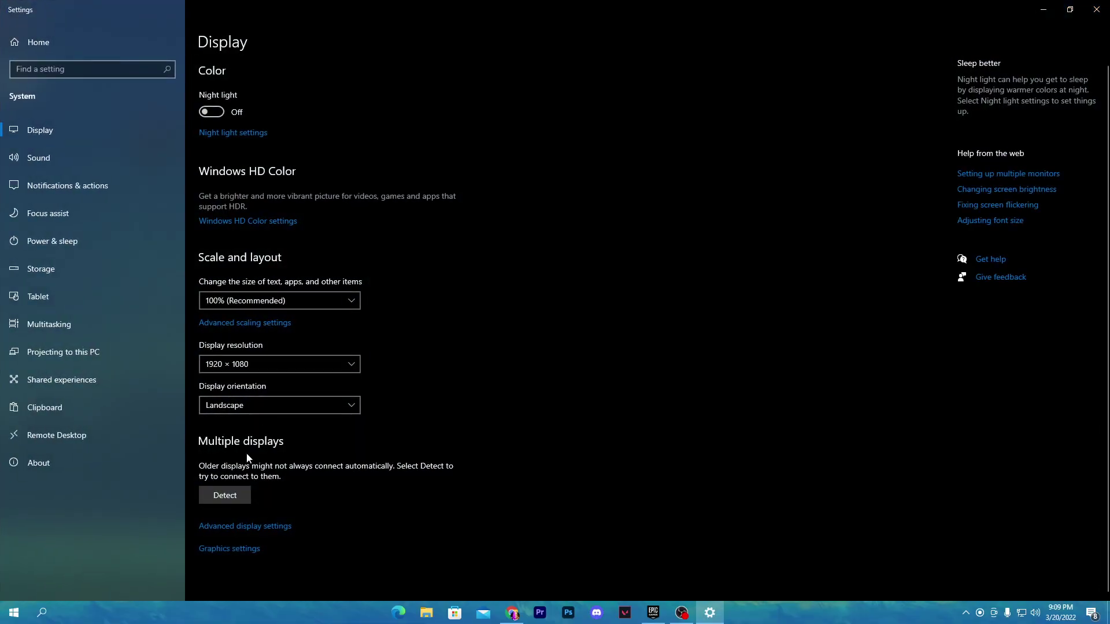
pyautogui.click(225, 550)
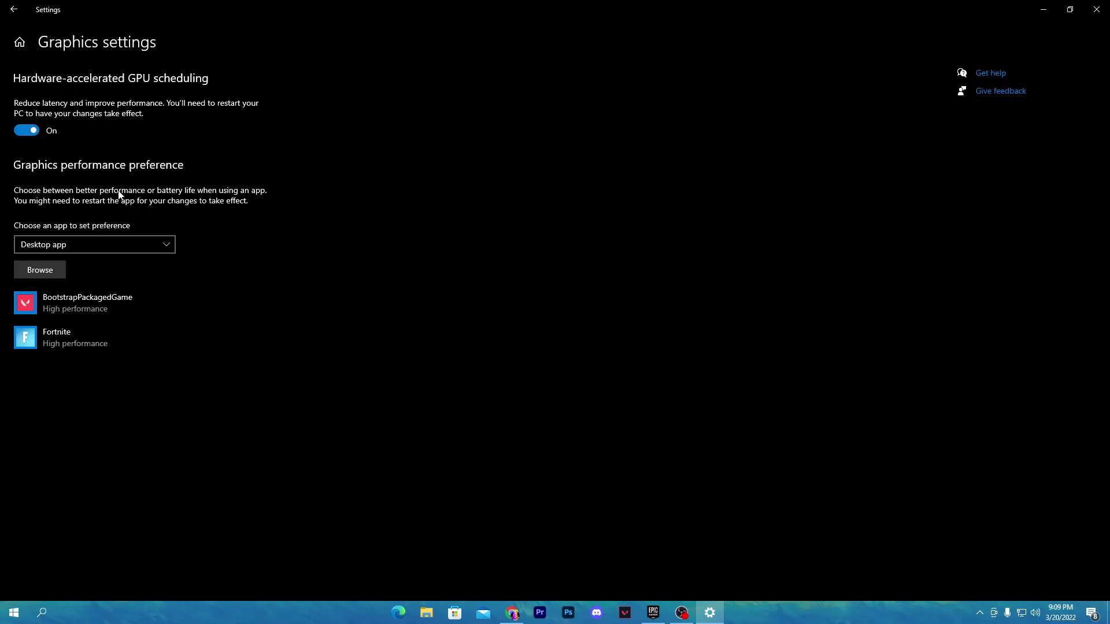
pyautogui.click(44, 273)
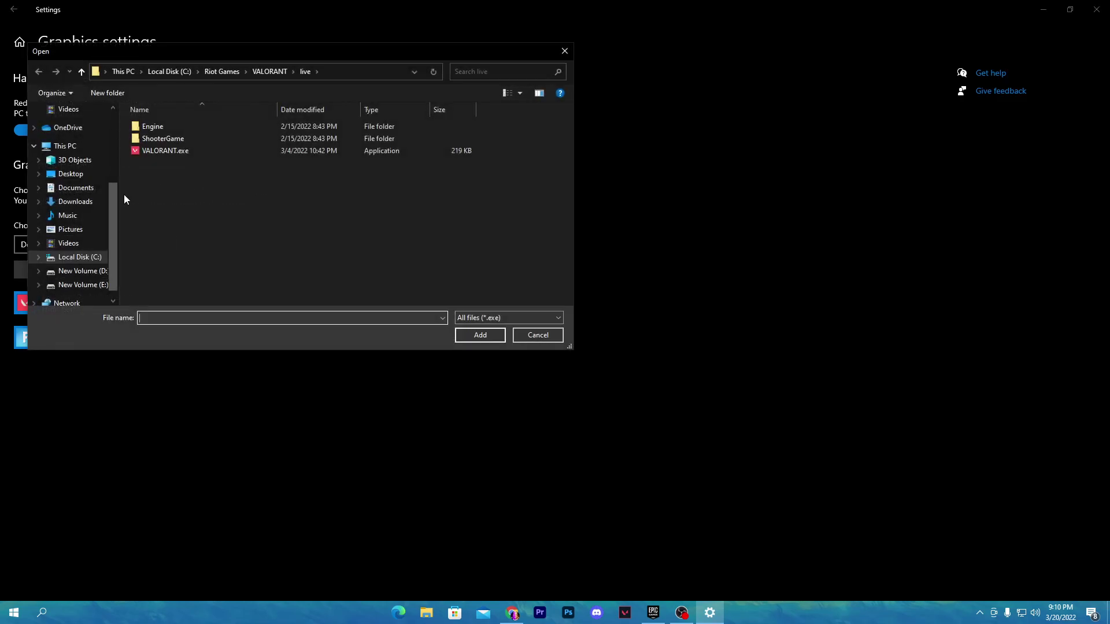
pyautogui.click(75, 259)
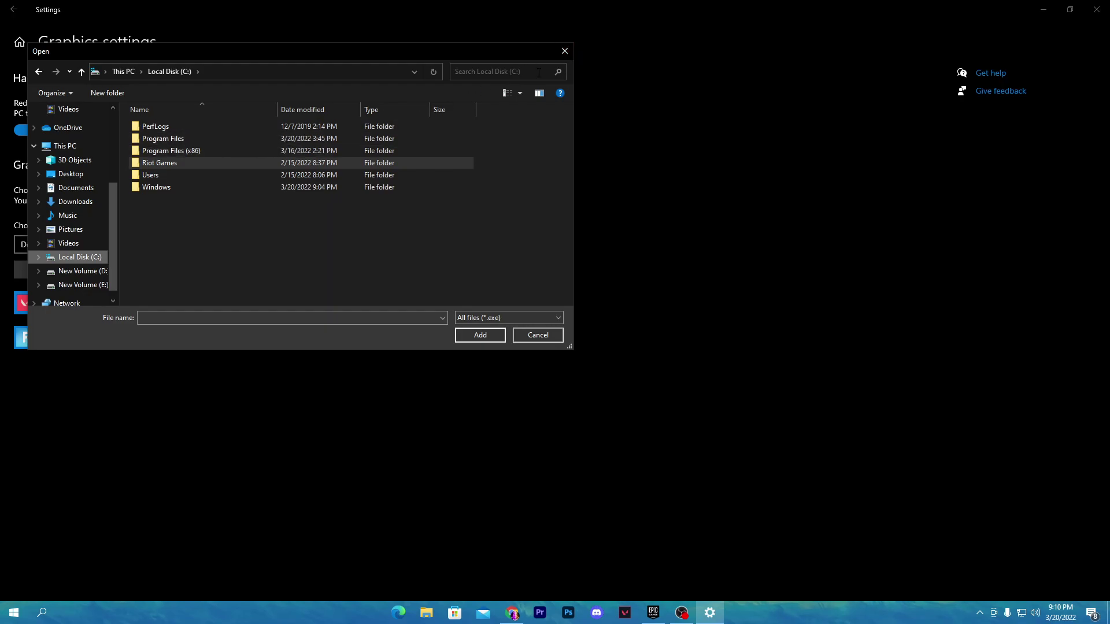
pyautogui.click(564, 51)
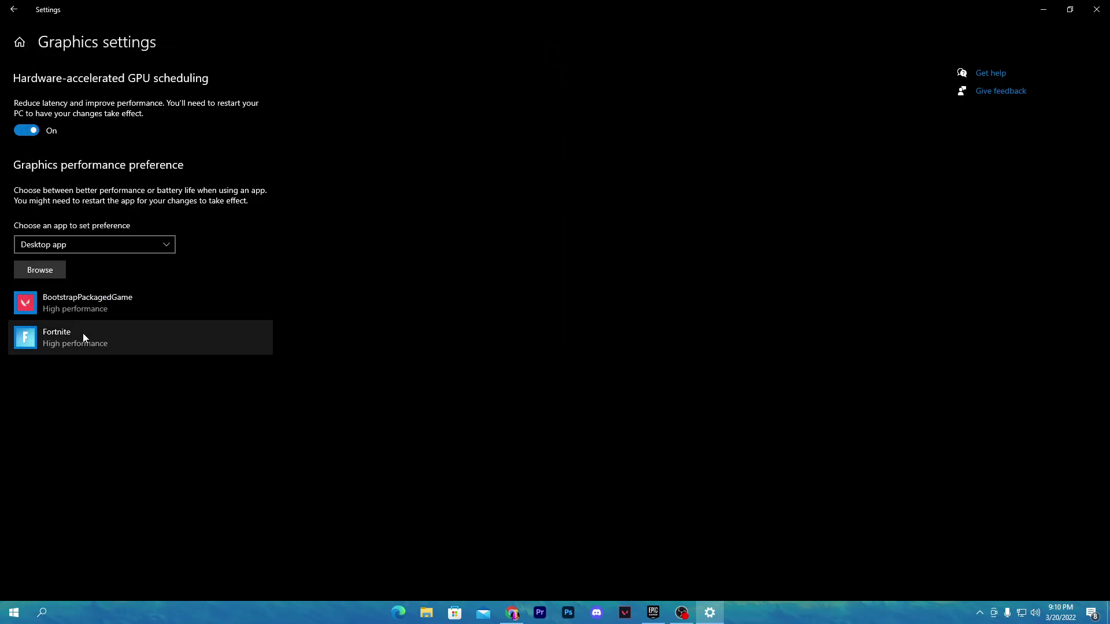
# Save High performance as the graphics preference for the Fortnite app entry.
pyautogui.click(61, 342)
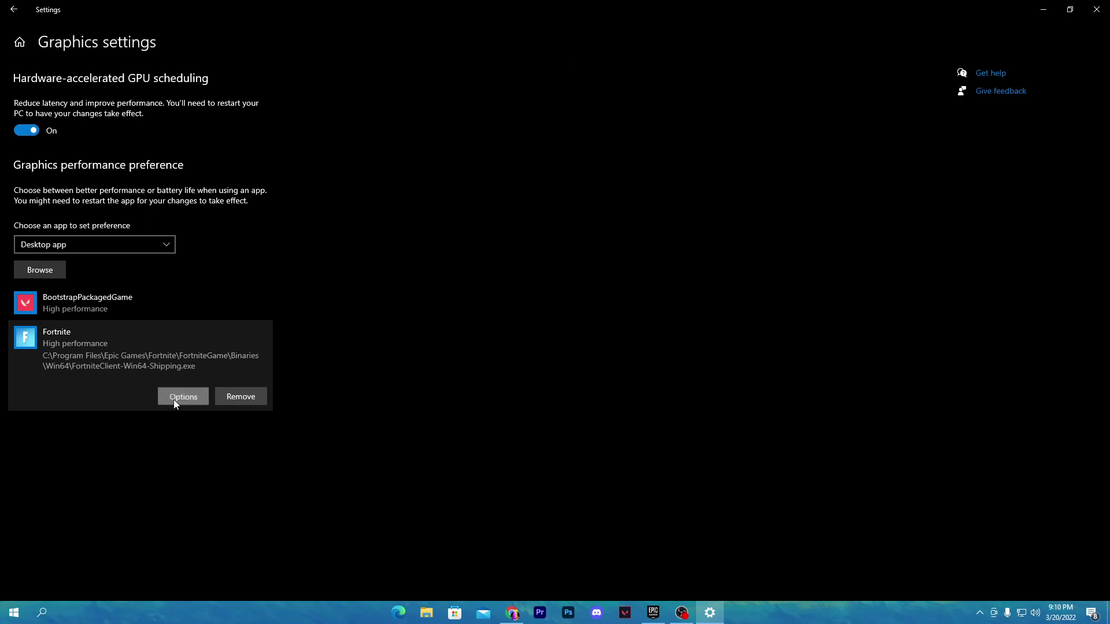
pyautogui.click(173, 399)
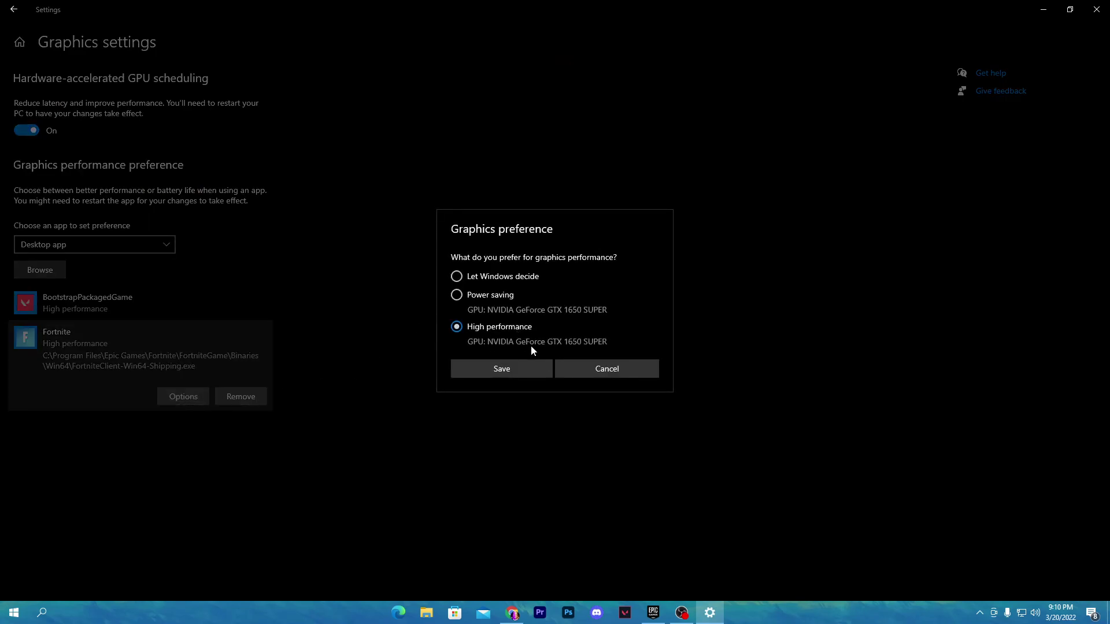
pyautogui.click(500, 371)
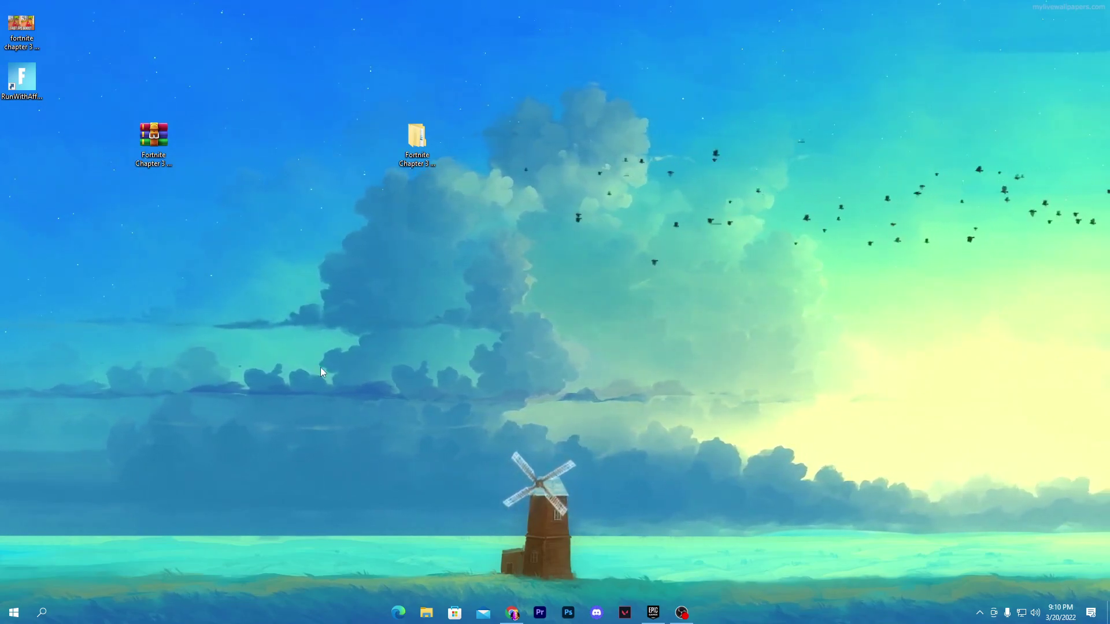
# Search Windows for MSCONFIG, open System Configuration and show its Boot settings.
pyautogui.click(43, 615)
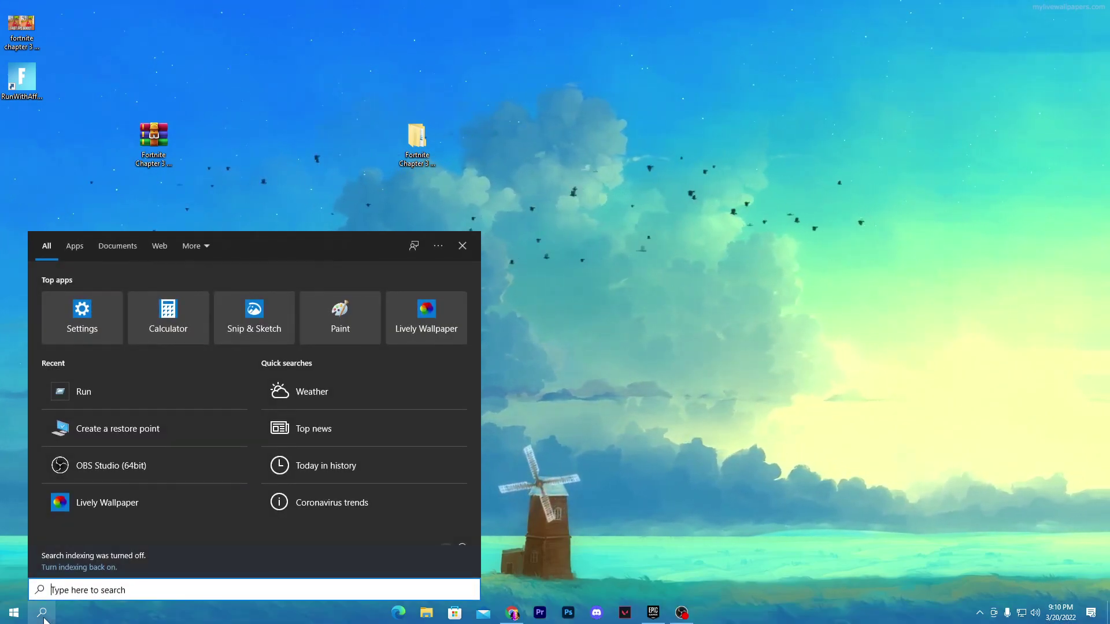
pyautogui.write('MSCONFIG')
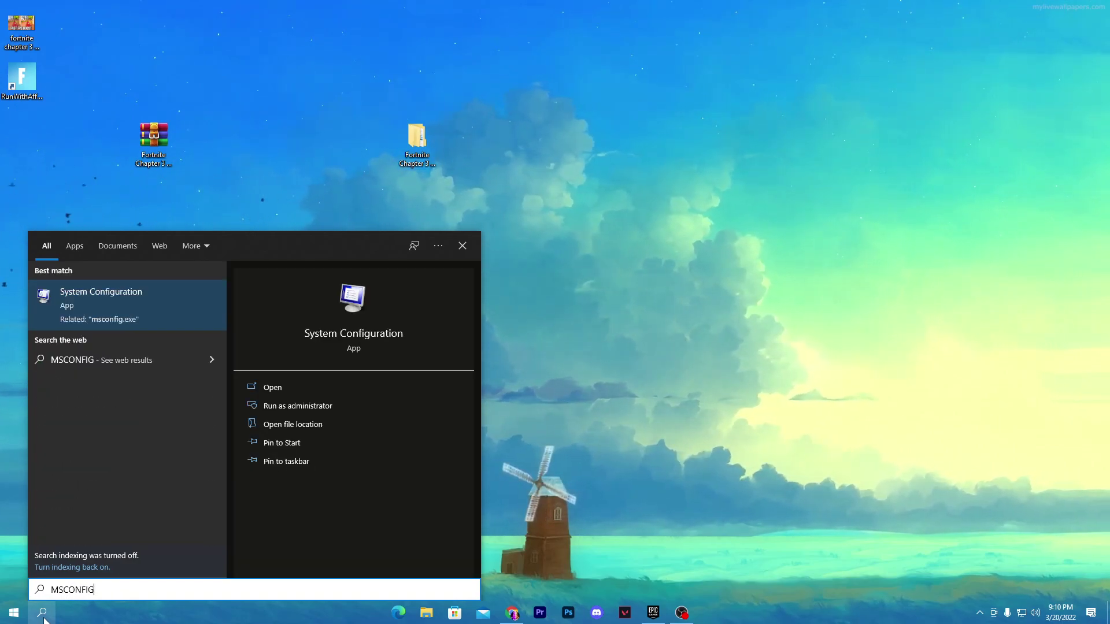
pyautogui.press('Return')
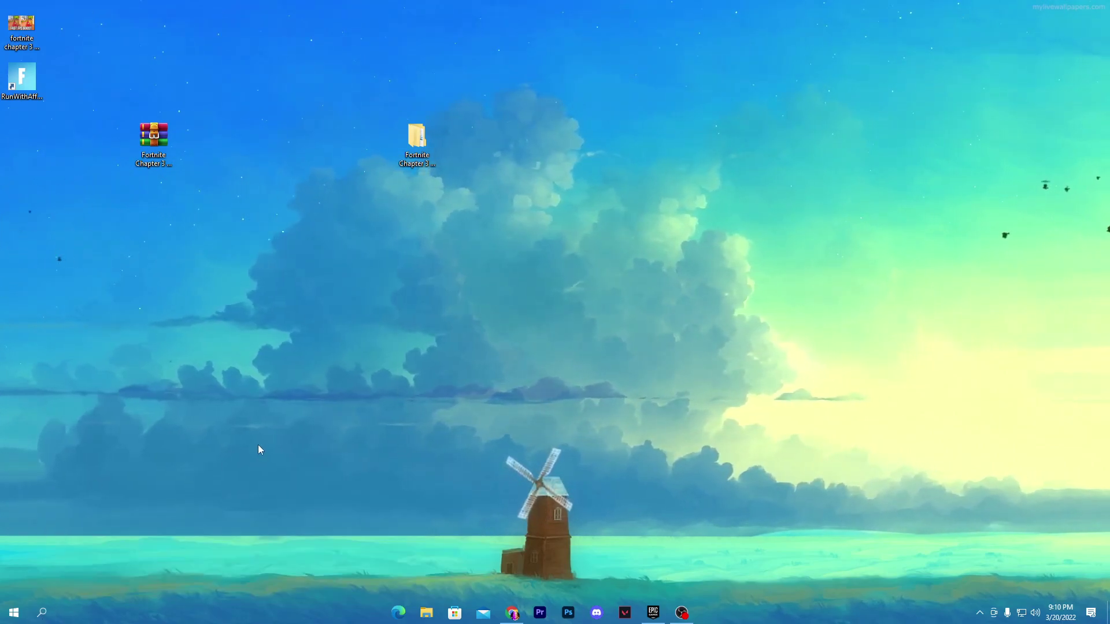
pyautogui.moveTo(447, 201); pyautogui.dragTo(466, 185)
pyautogui.click(451, 201)
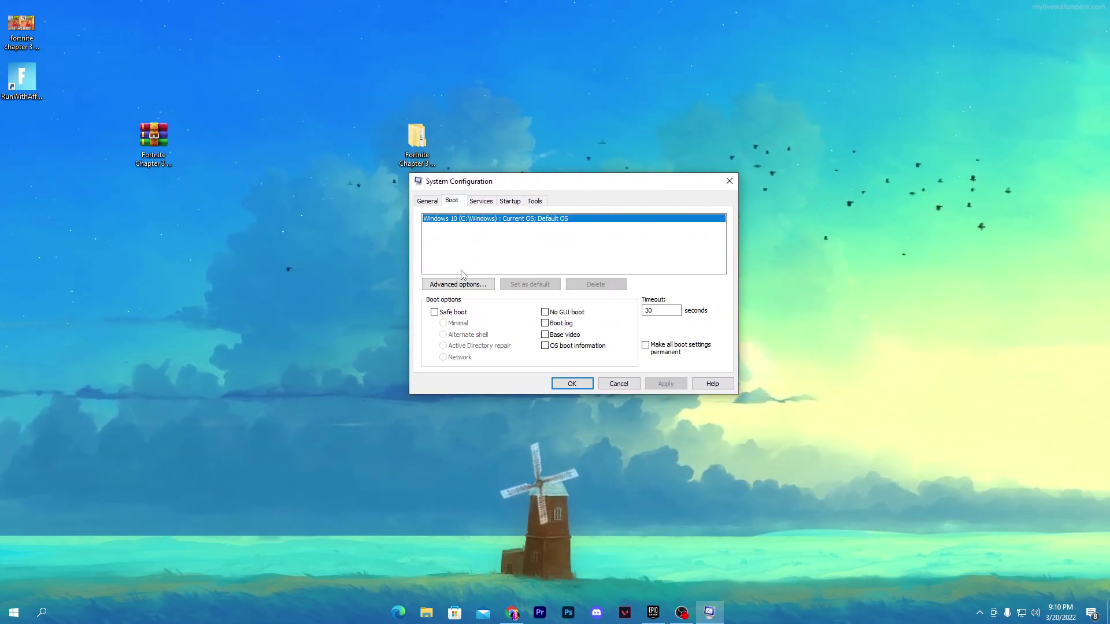
# Set the number of processors to 8 in the advanced boot options, confirm both dialogs, and dismiss the restart prompt without restarting.
pyautogui.click(455, 284)
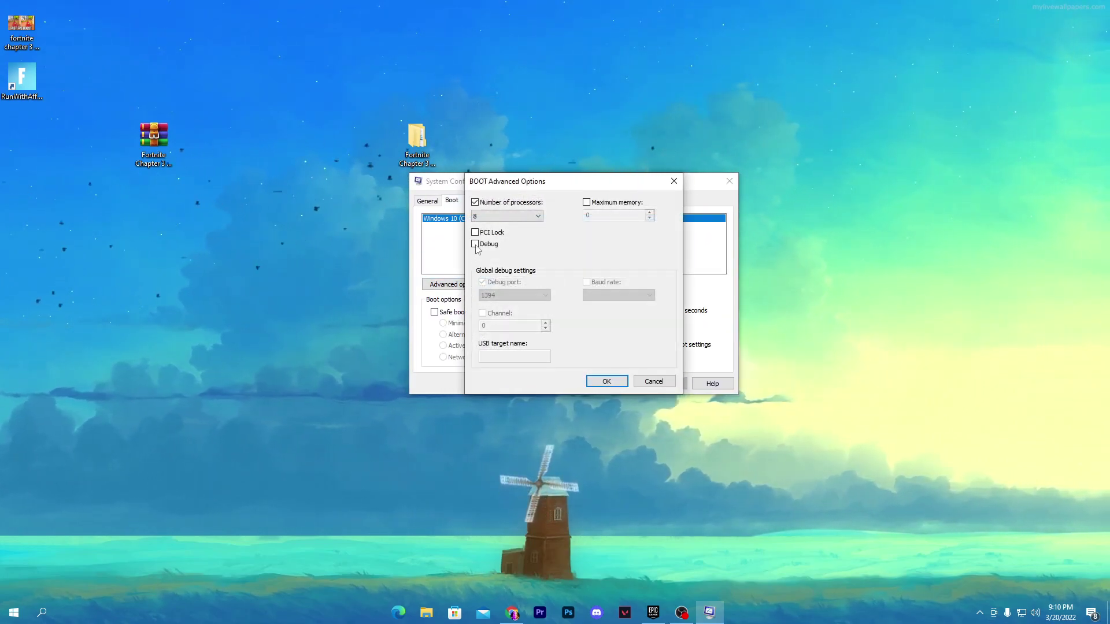
pyautogui.click(475, 203)
pyautogui.click(507, 217)
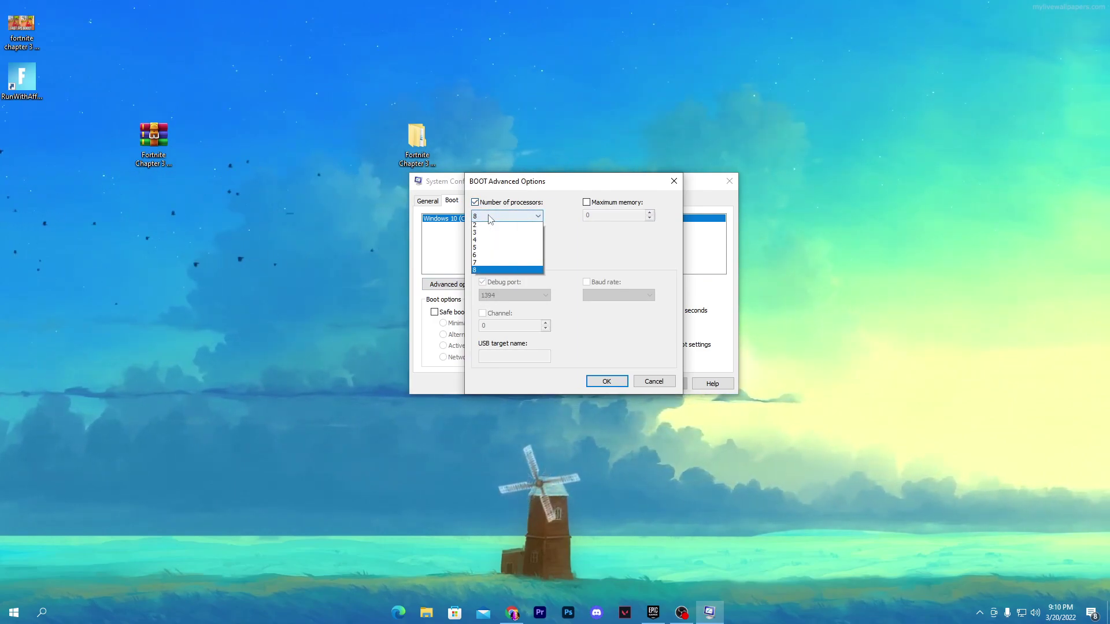
pyautogui.click(484, 281)
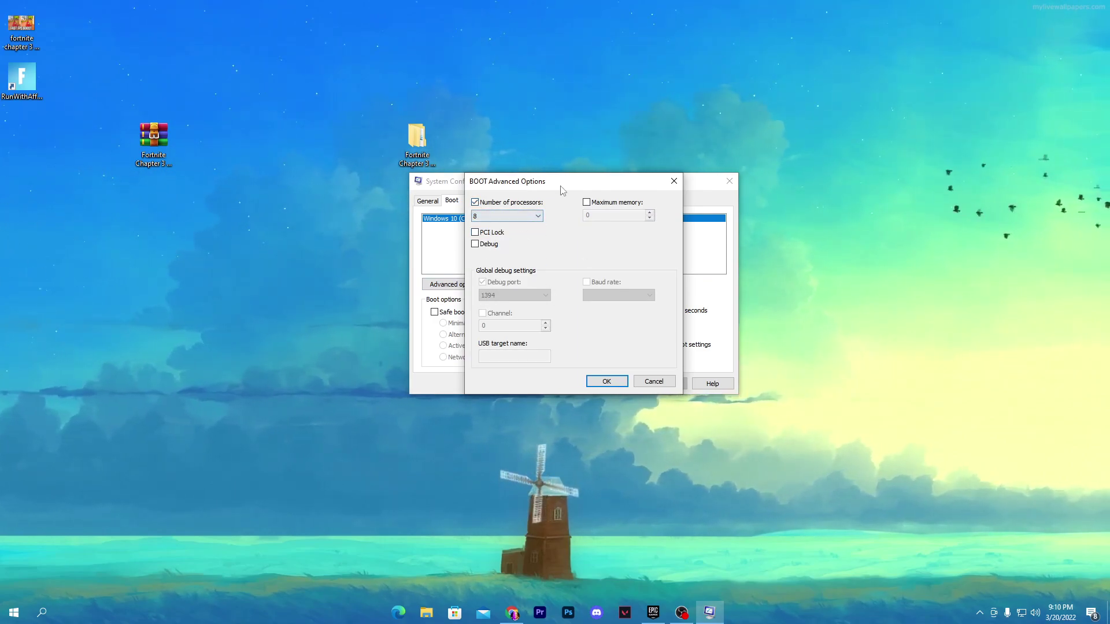
pyautogui.click(606, 382)
pyautogui.click(573, 381)
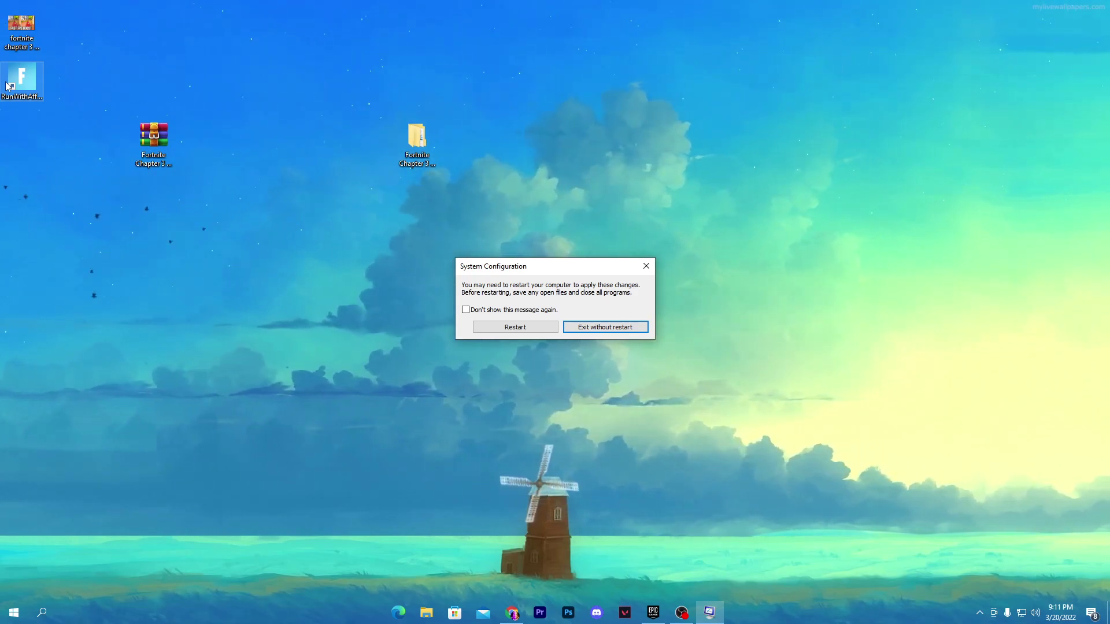
pyautogui.click(647, 263)
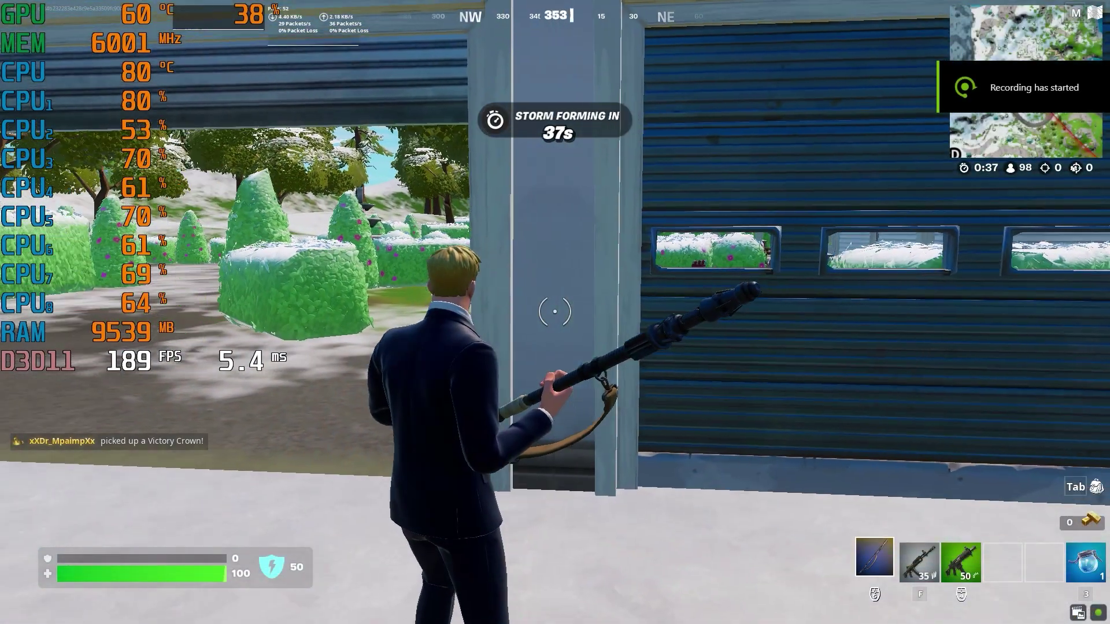
pyautogui.press('w')
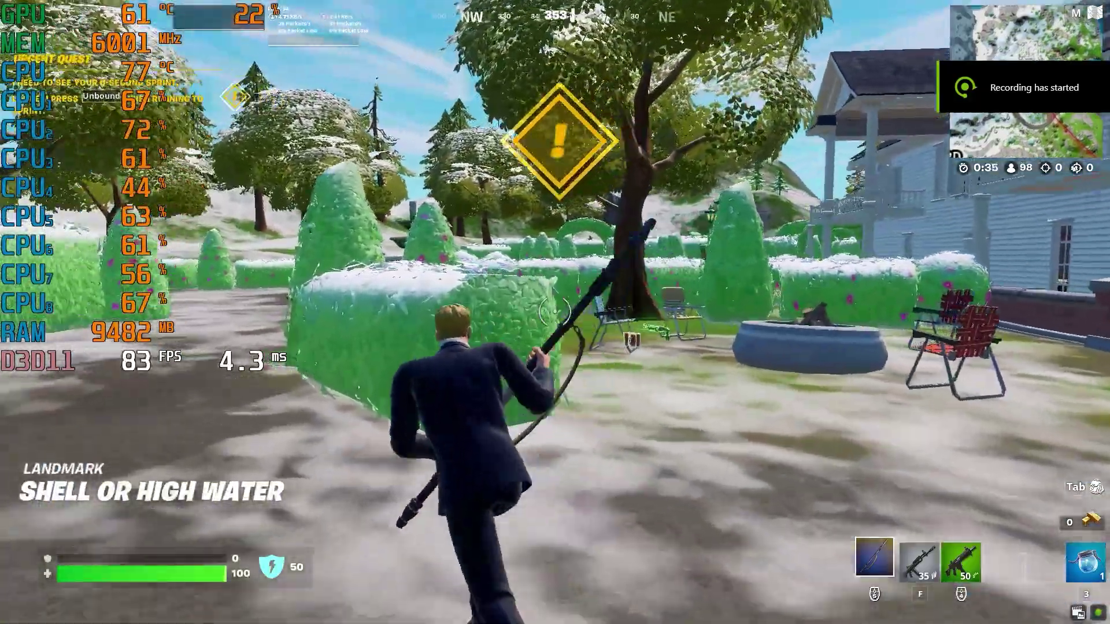
pyautogui.click(554, 312)
pyautogui.click(554, 312)
pyautogui.press('w')
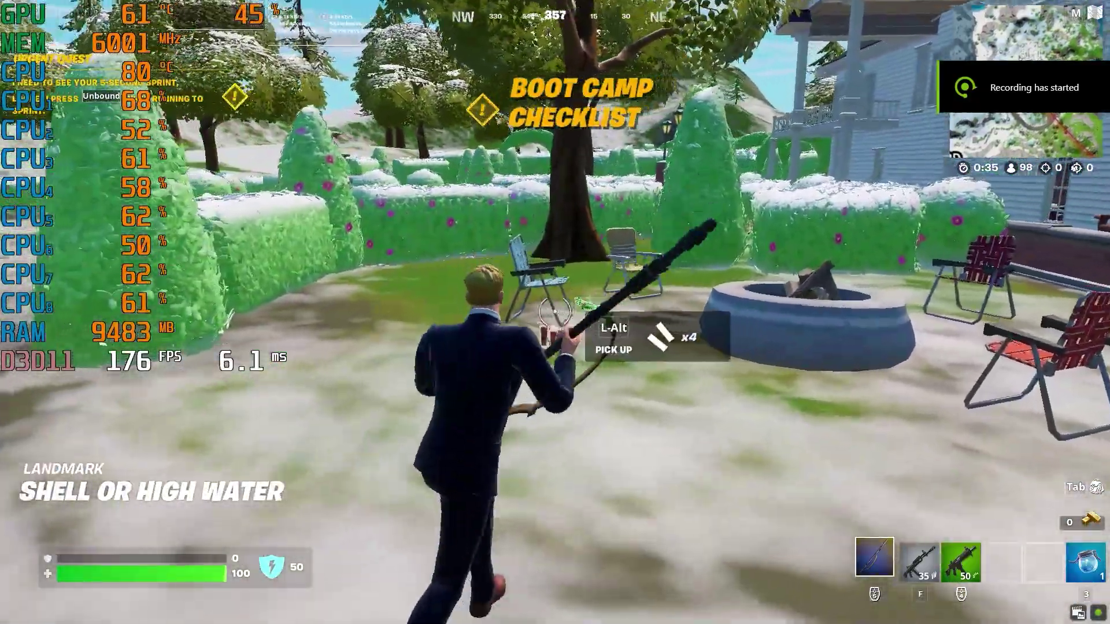
pyautogui.press('e')
pyautogui.press('Tab')
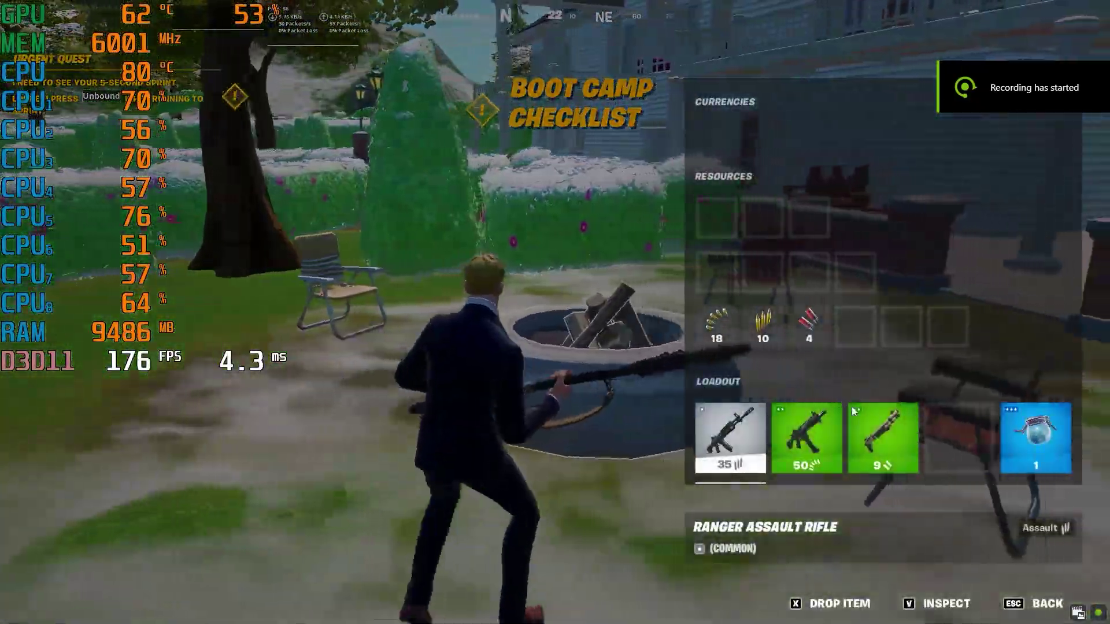
pyautogui.moveTo(726, 433); pyautogui.dragTo(883, 433)
pyautogui.press('Tab')
pyautogui.press('w')
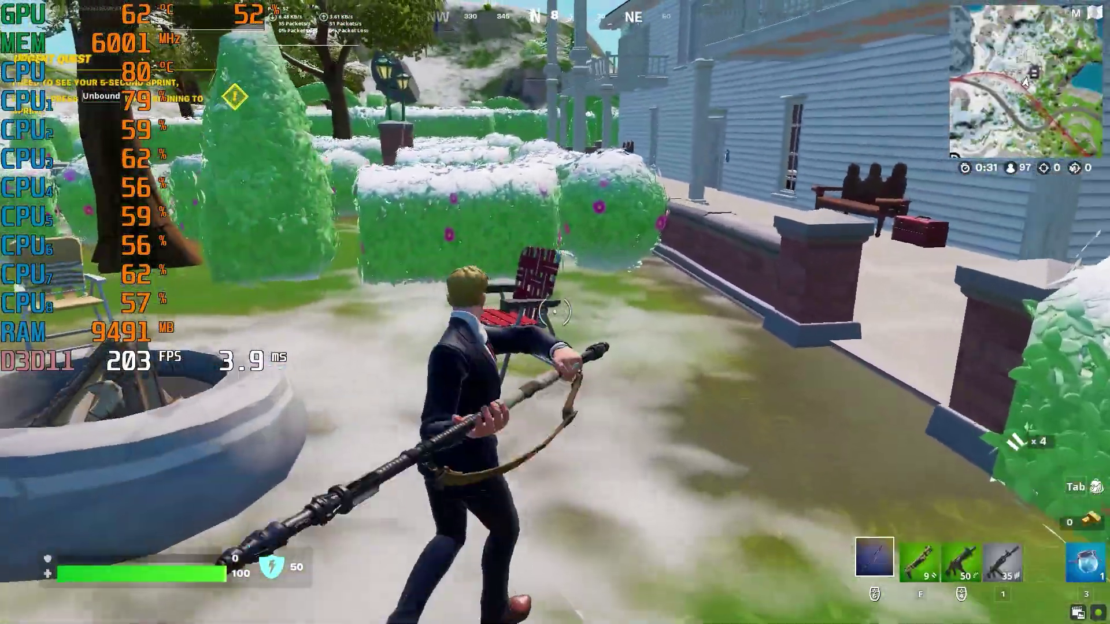
pyautogui.click(554, 312)
pyautogui.click(555, 312)
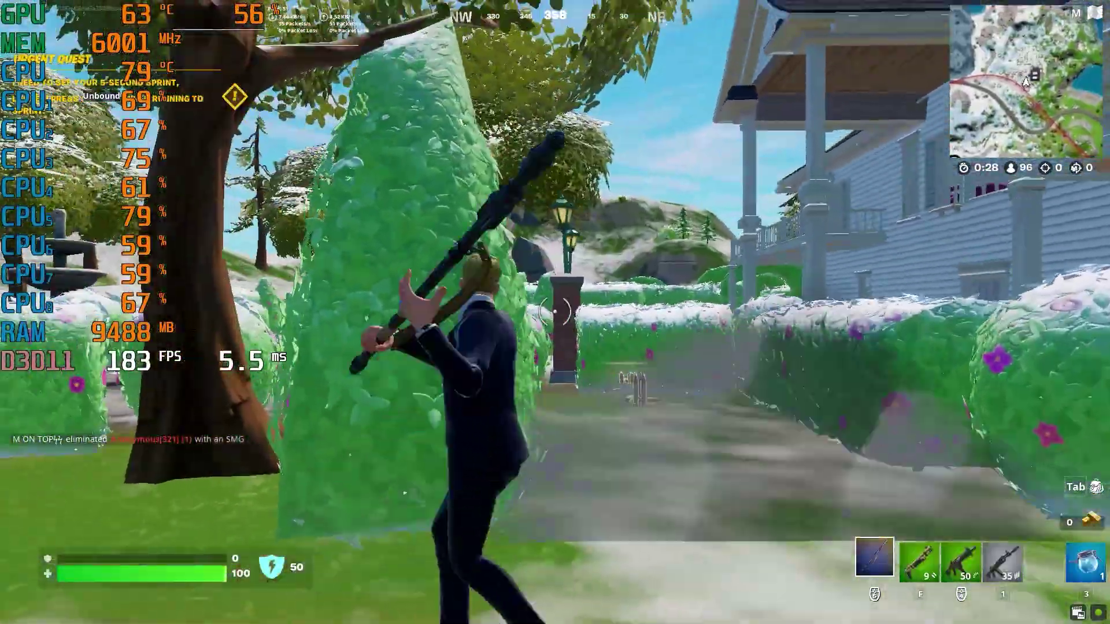
pyautogui.click(554, 312)
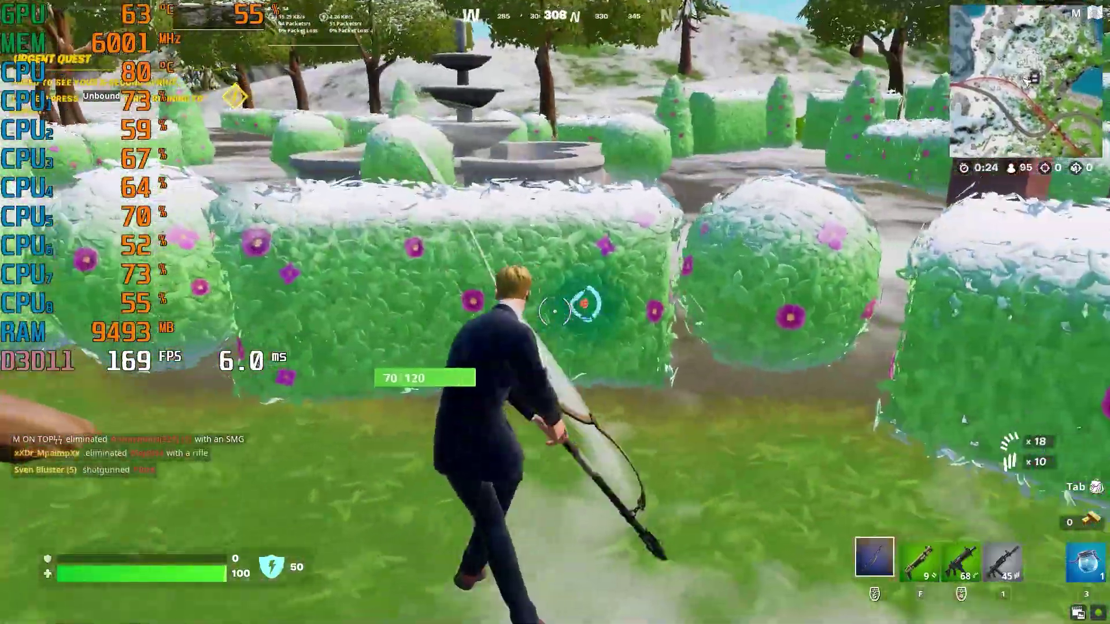
pyautogui.click(555, 312)
pyautogui.click(555, 312)
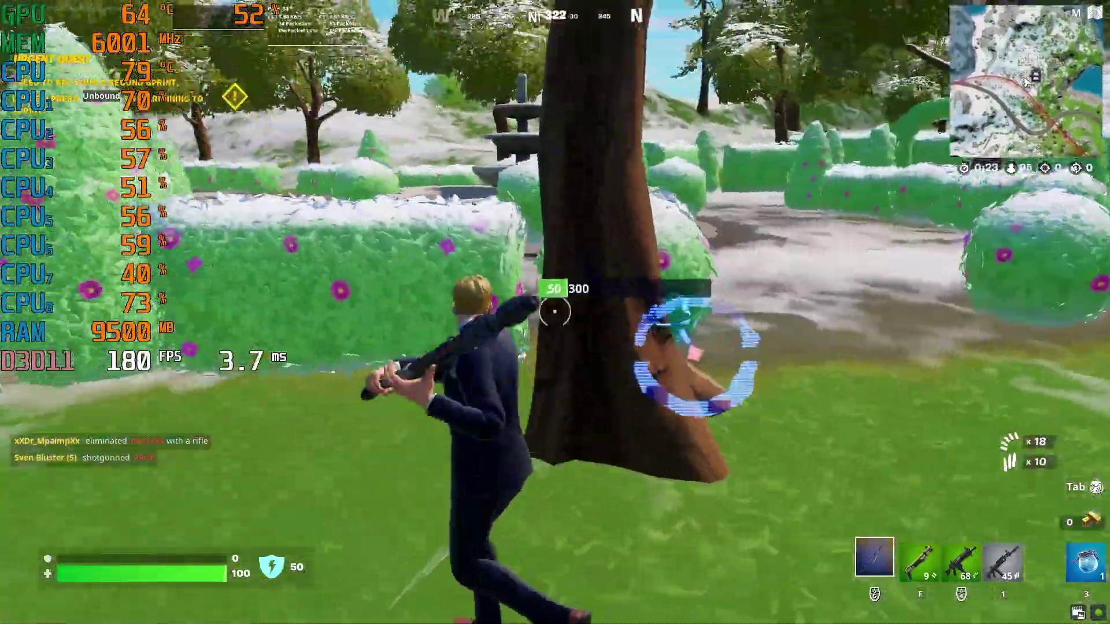
pyautogui.press('w')
pyautogui.press('space')
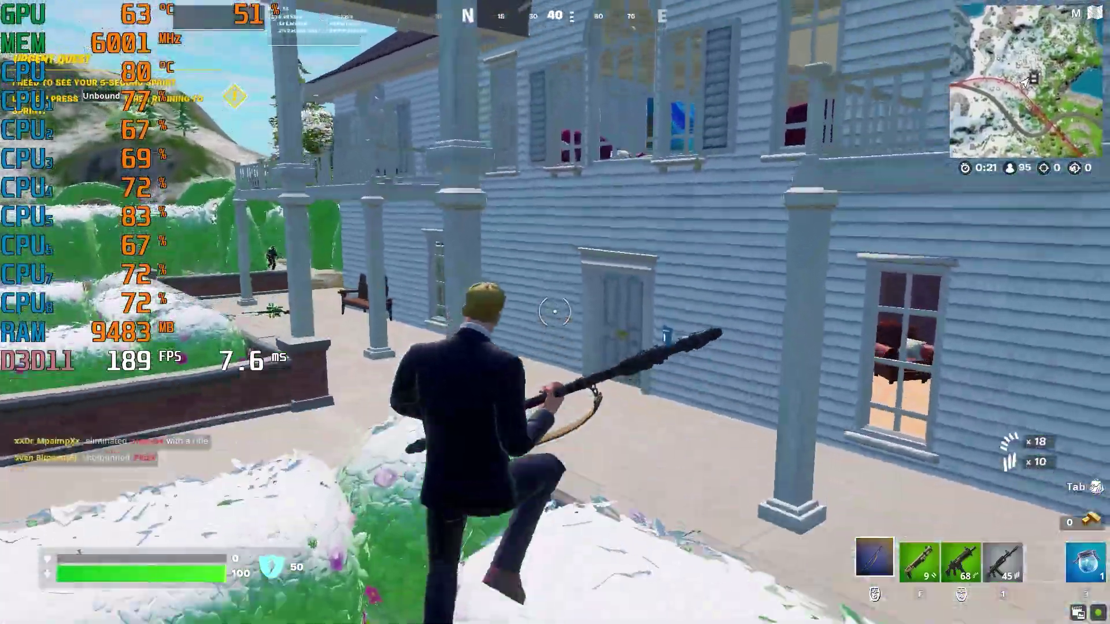
pyautogui.press('f')
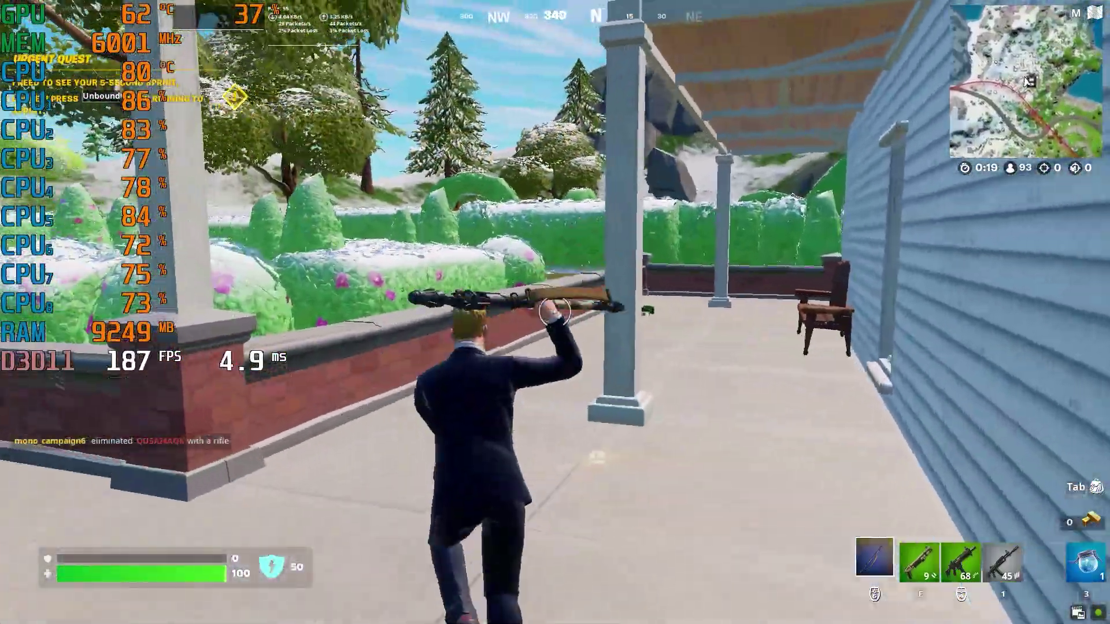
pyautogui.click(555, 312)
pyautogui.press('w')
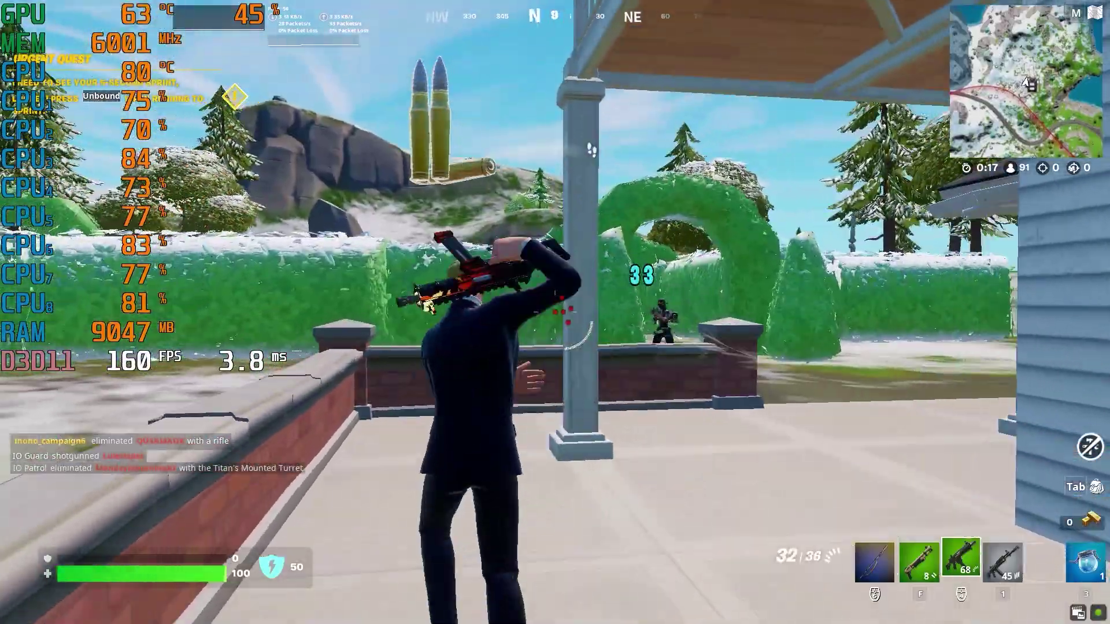